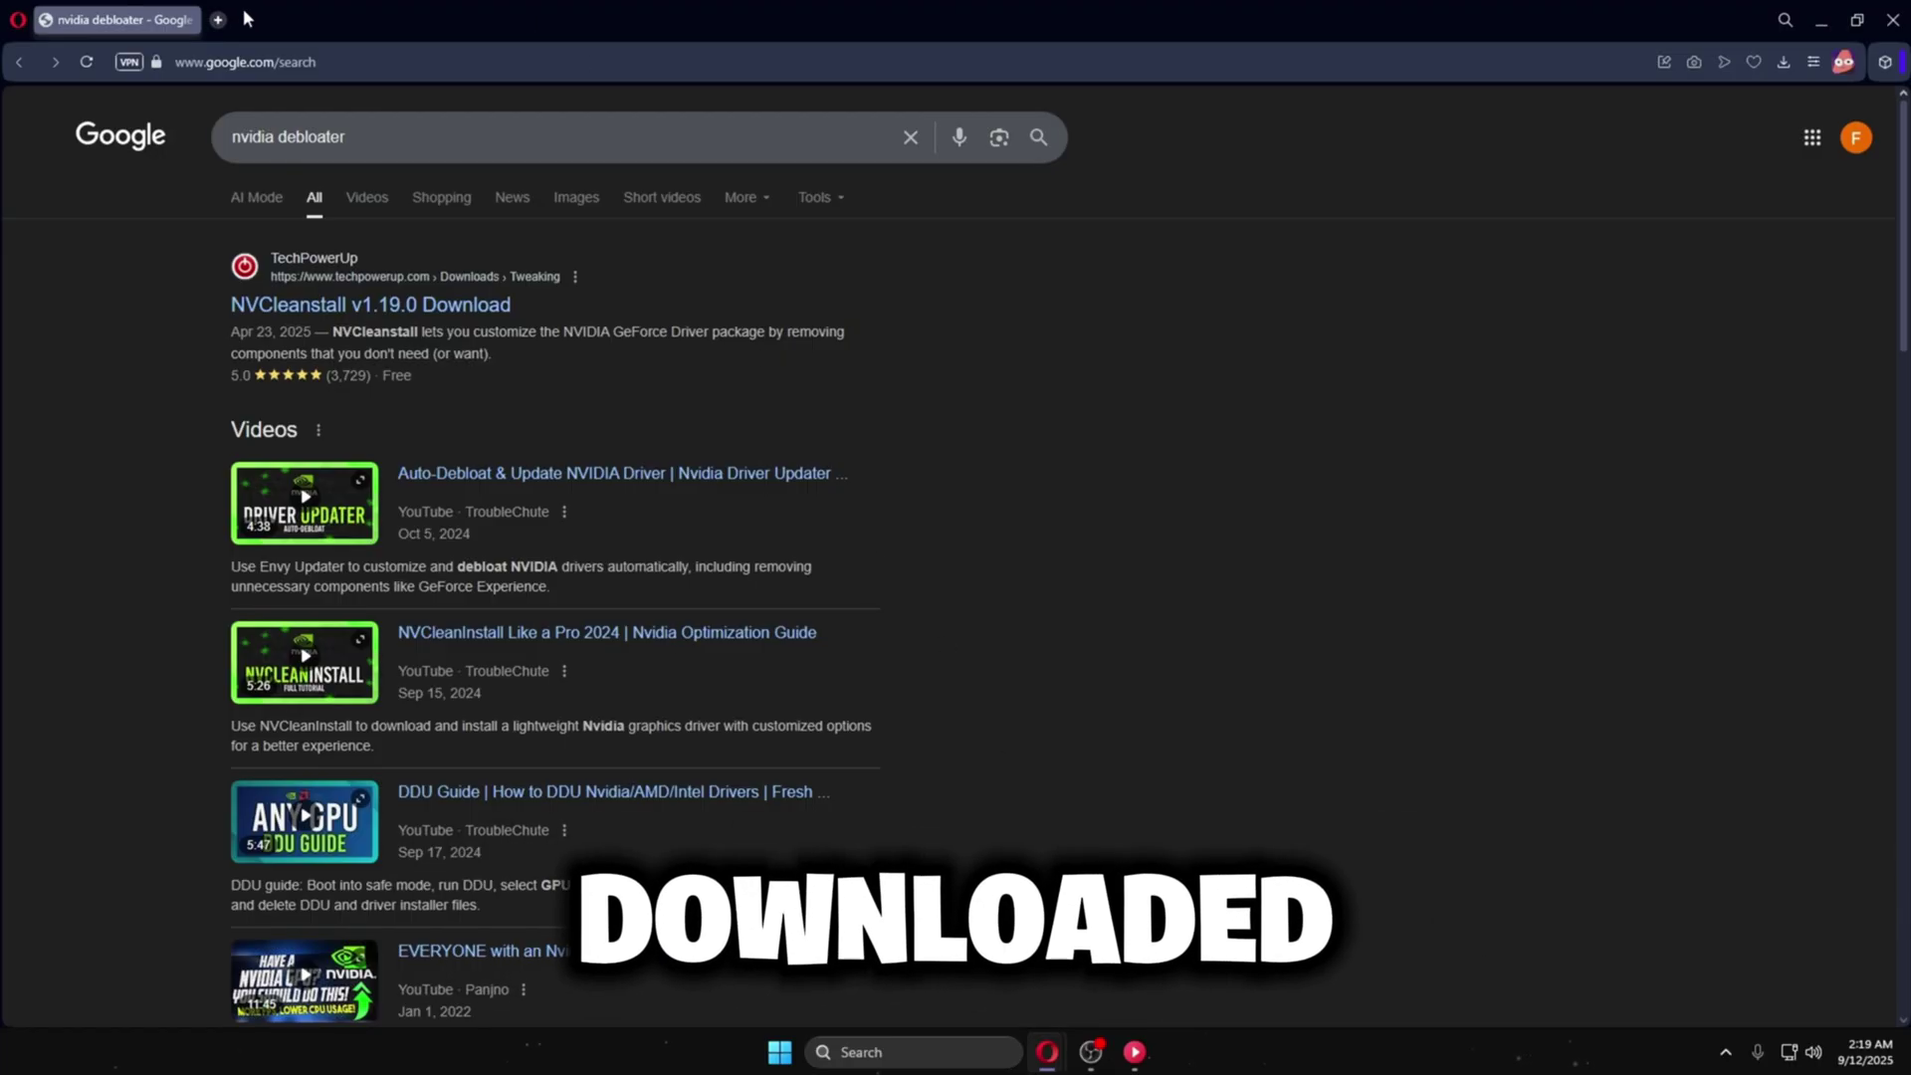
Step: Search 'nvidia app' in a new tab, open the NVIDIA App download page, and launch the app
click(219, 19)
text(nvidia app)
key(Return)
click(355, 309)
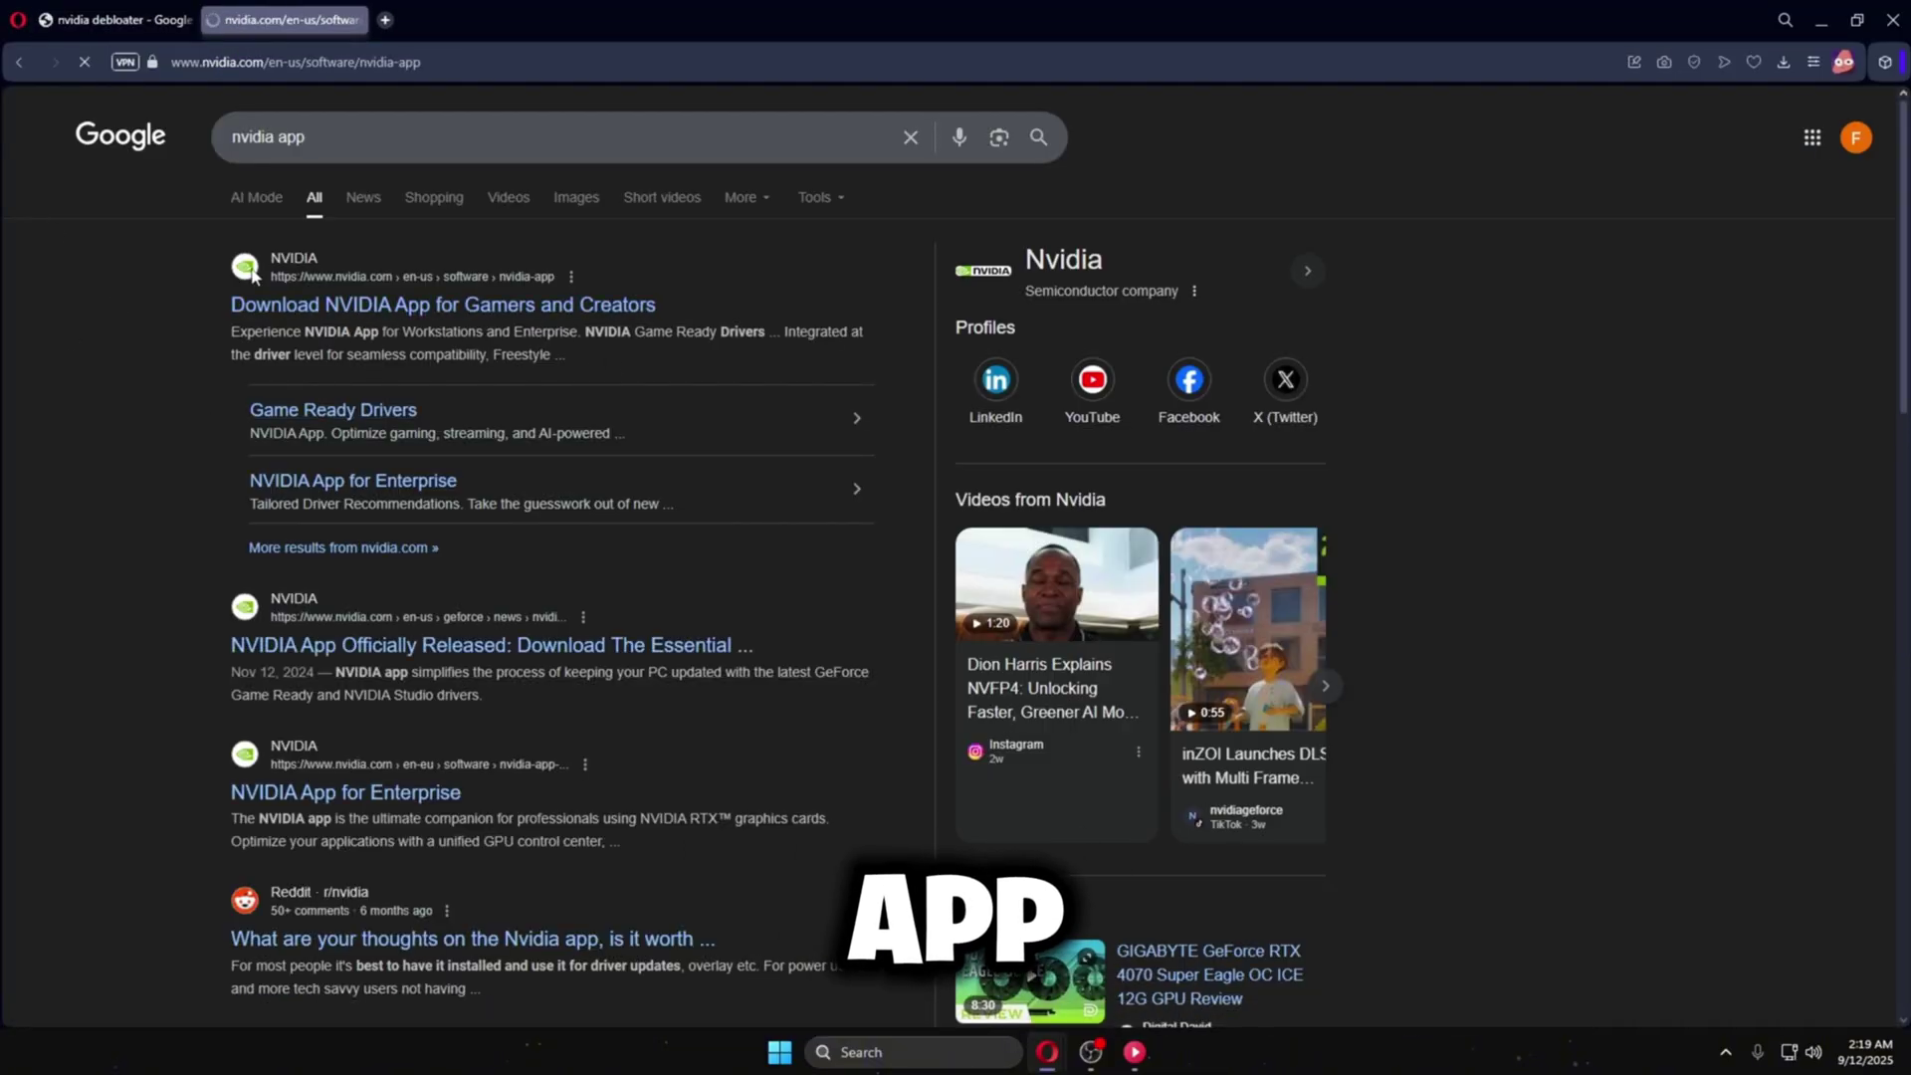
scroll(466, 625, down, 3)
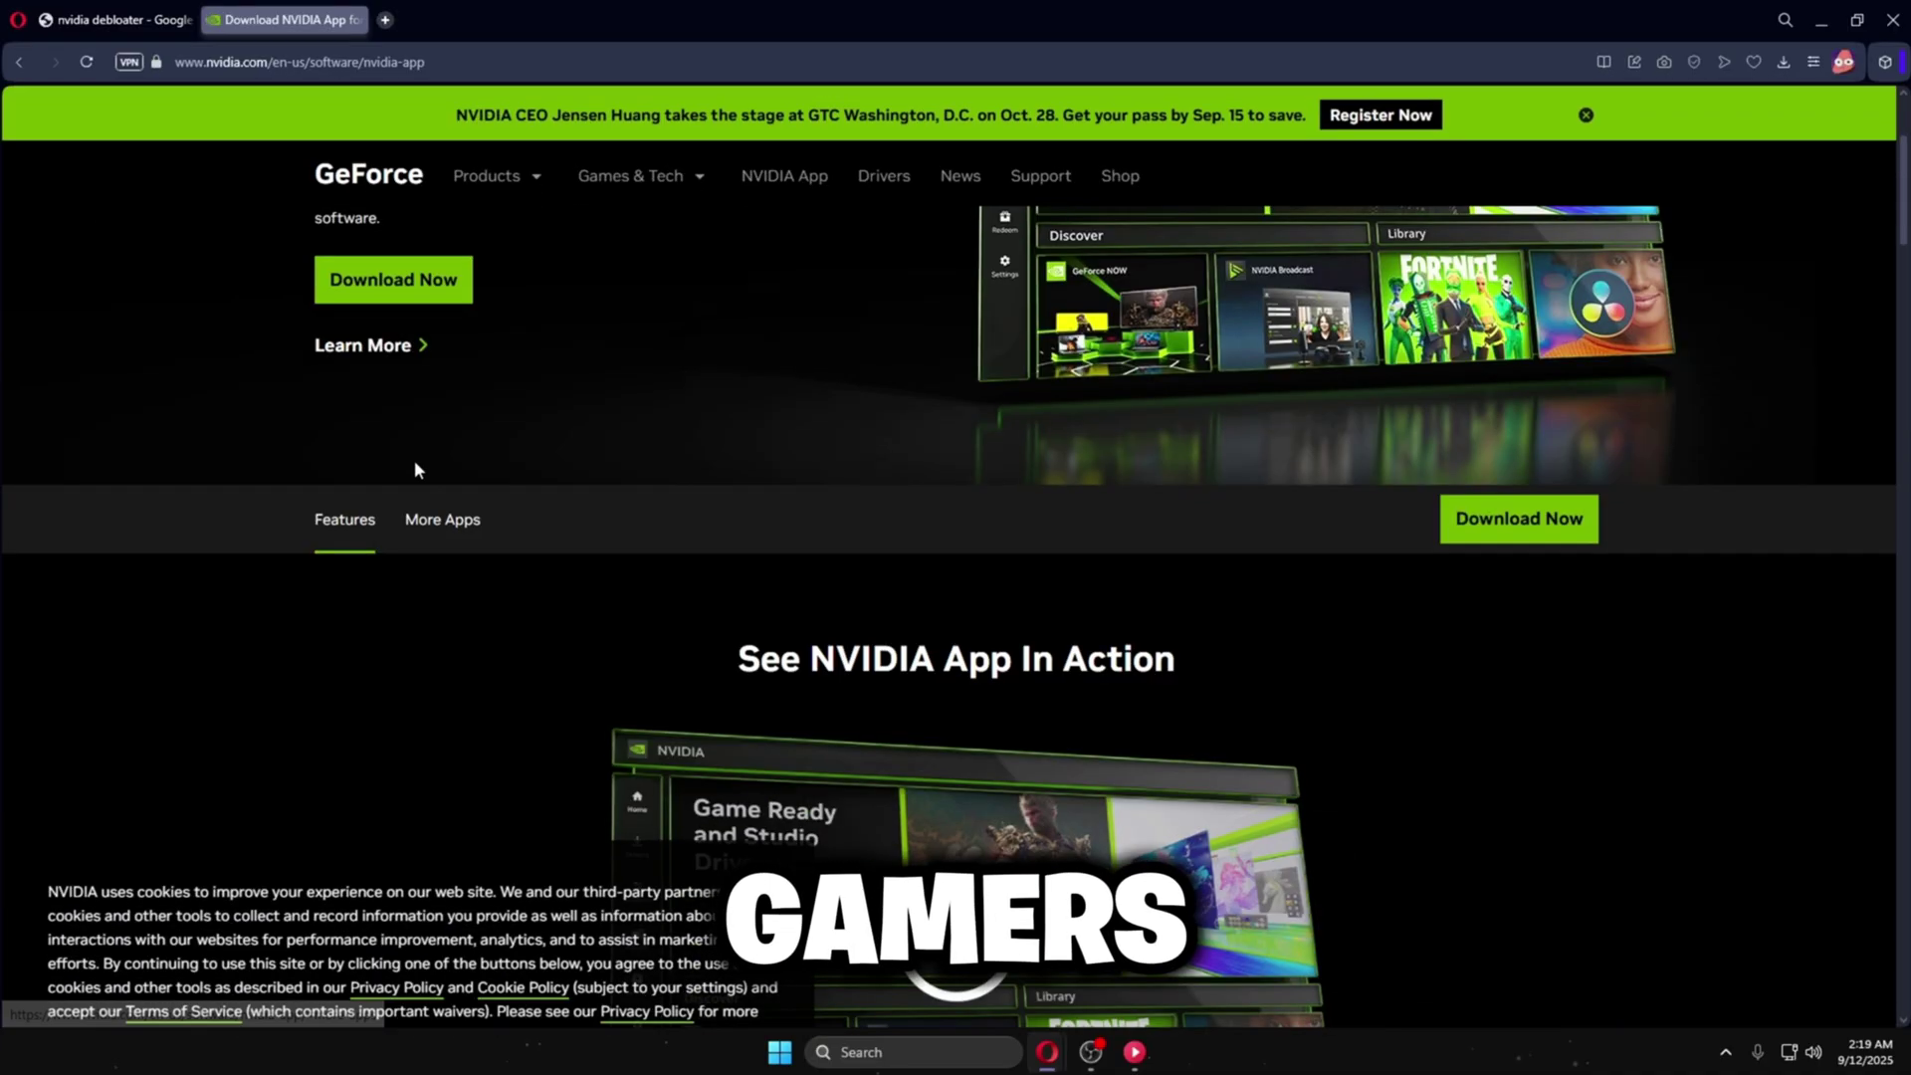
scroll(409, 426, up, 1)
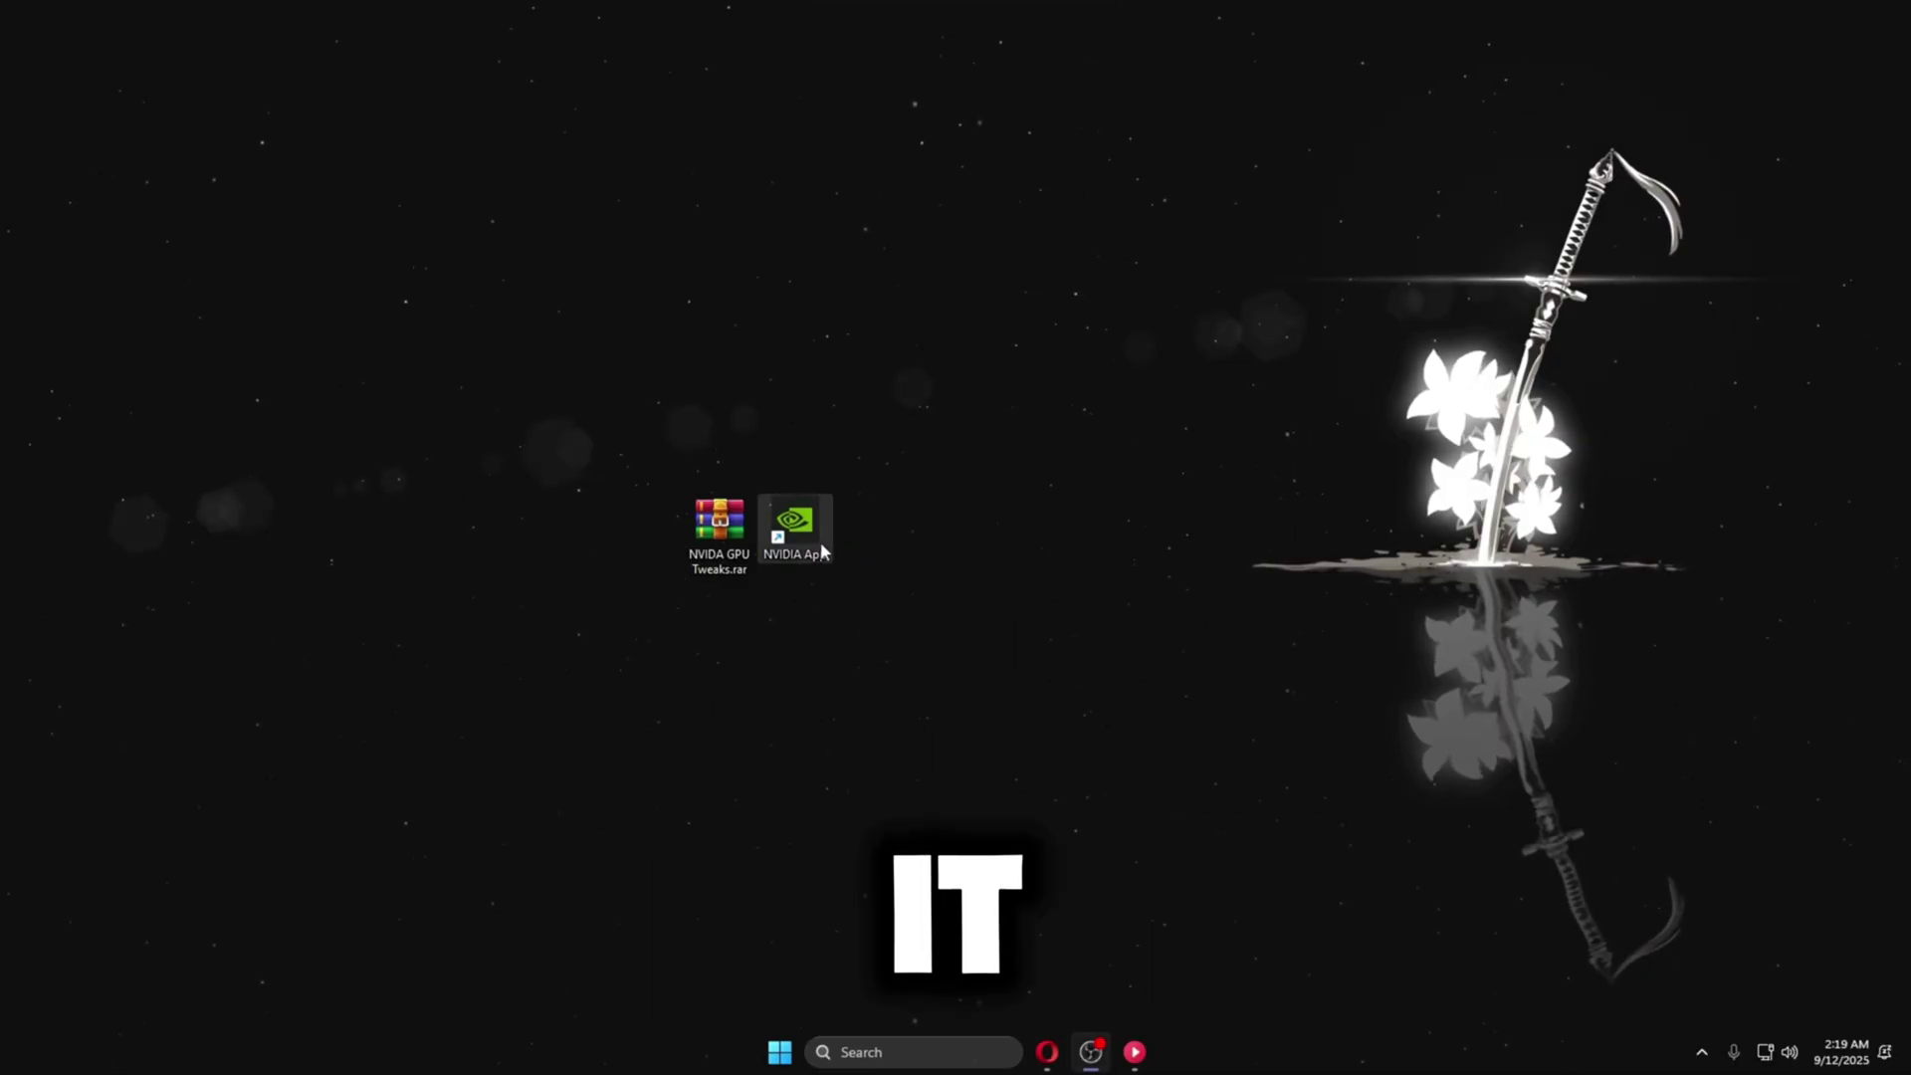
double_click(820, 541)
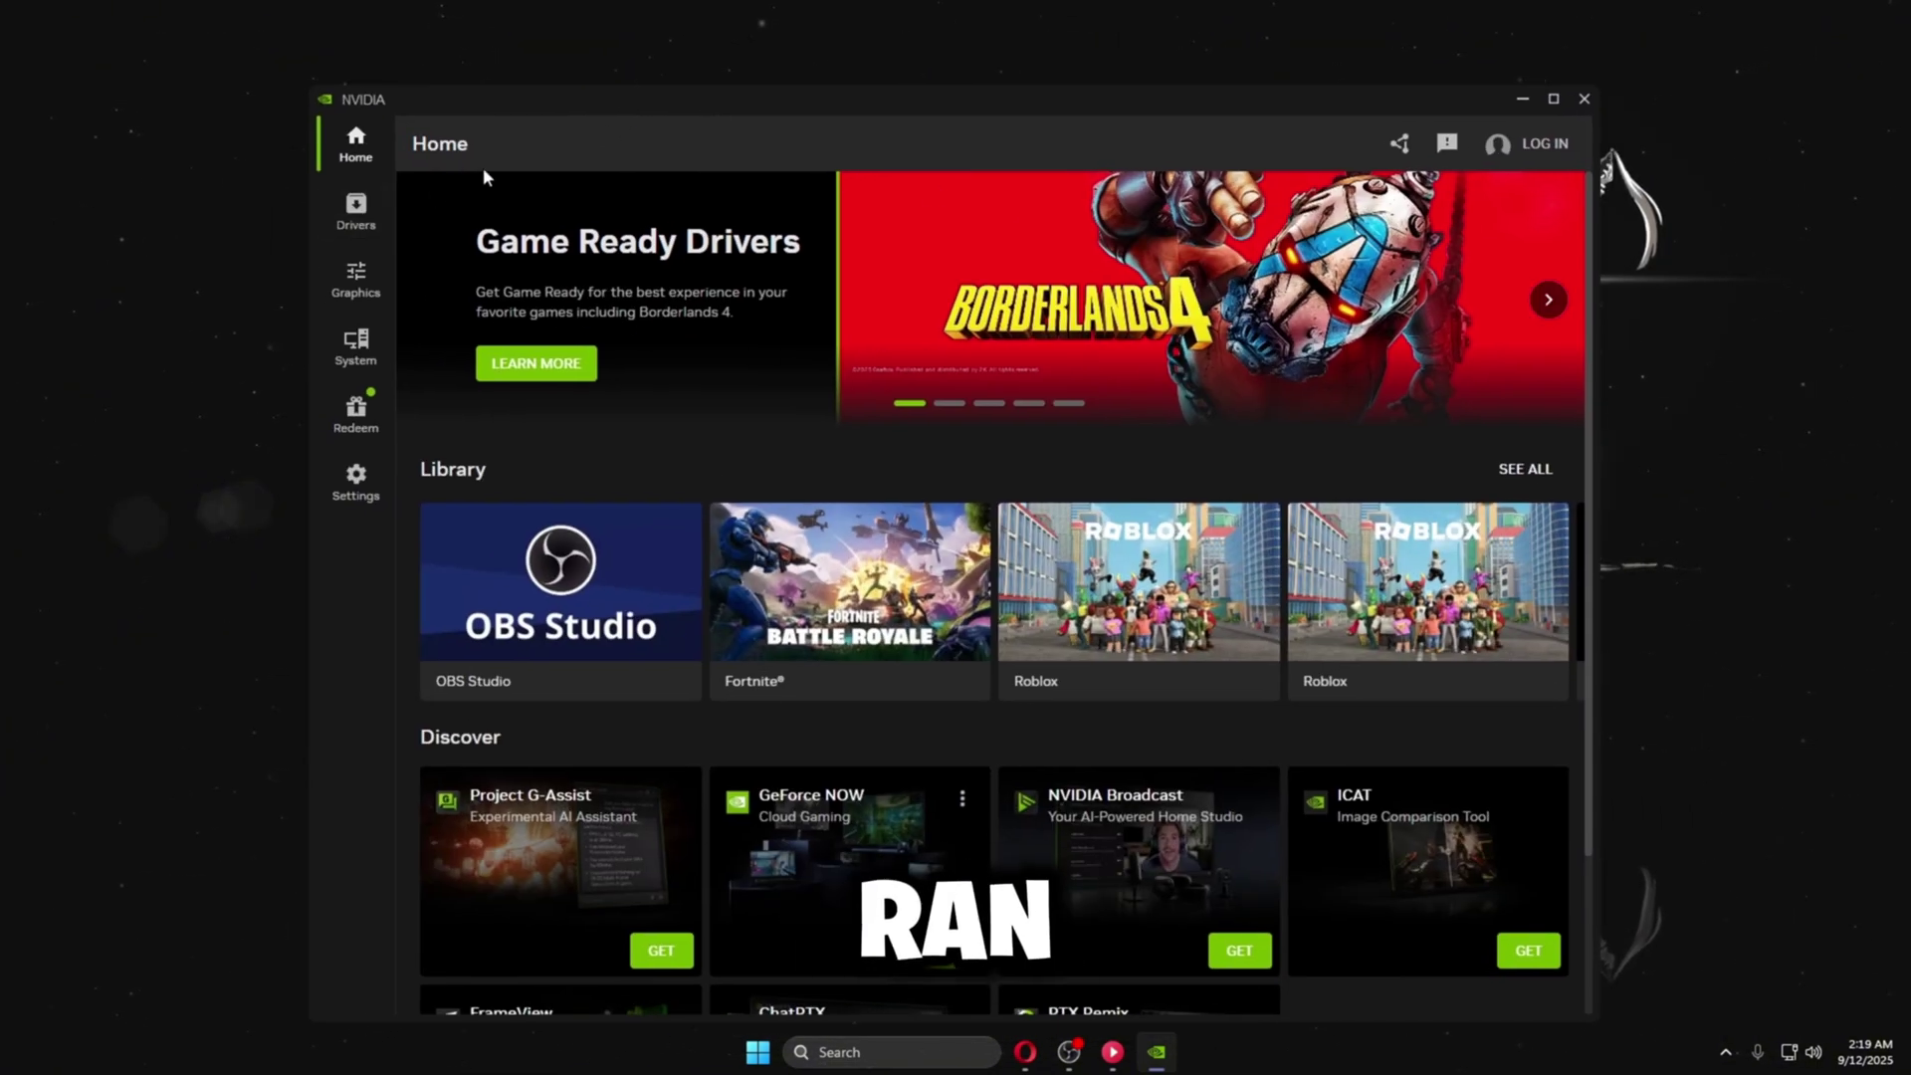
Step: Start a Custom reinstall of the Game Ready driver from Drivers, then cancel it and close NVIDIA App
click(367, 199)
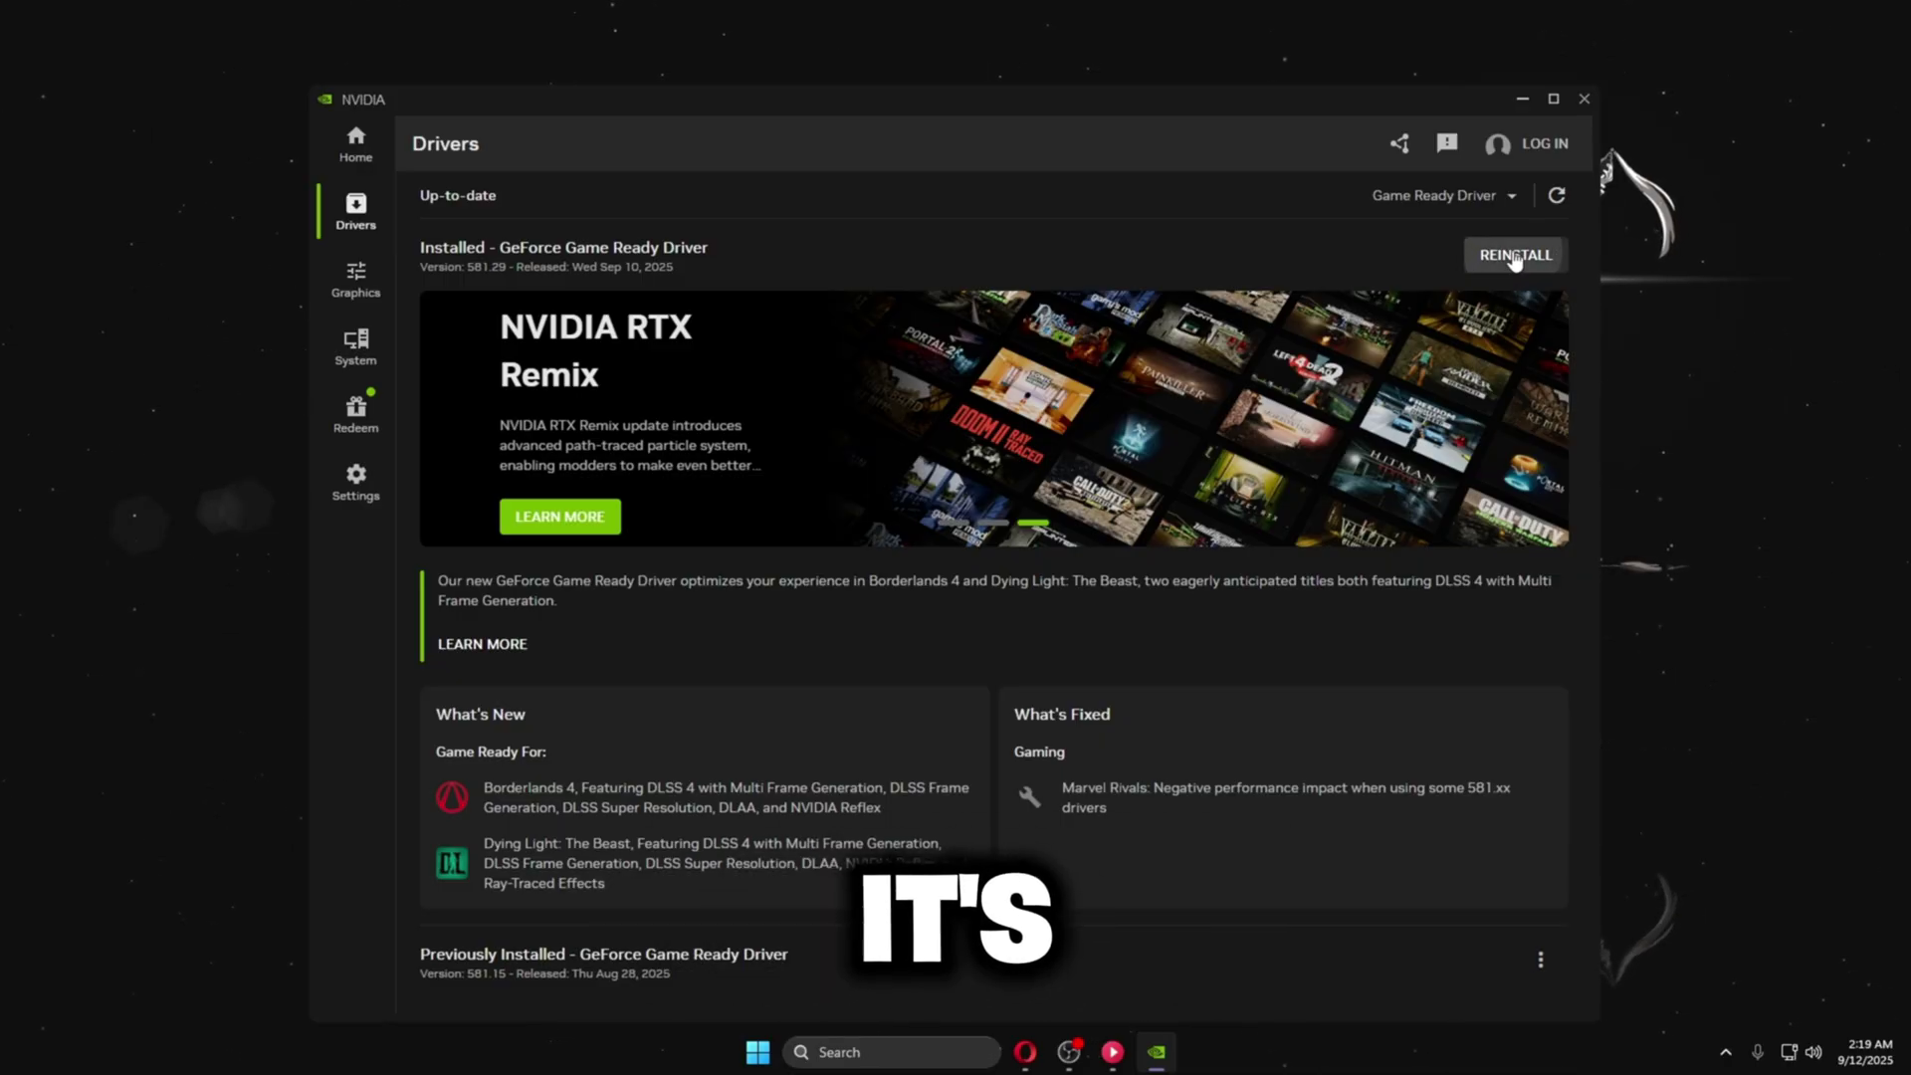
click(1514, 259)
click(692, 470)
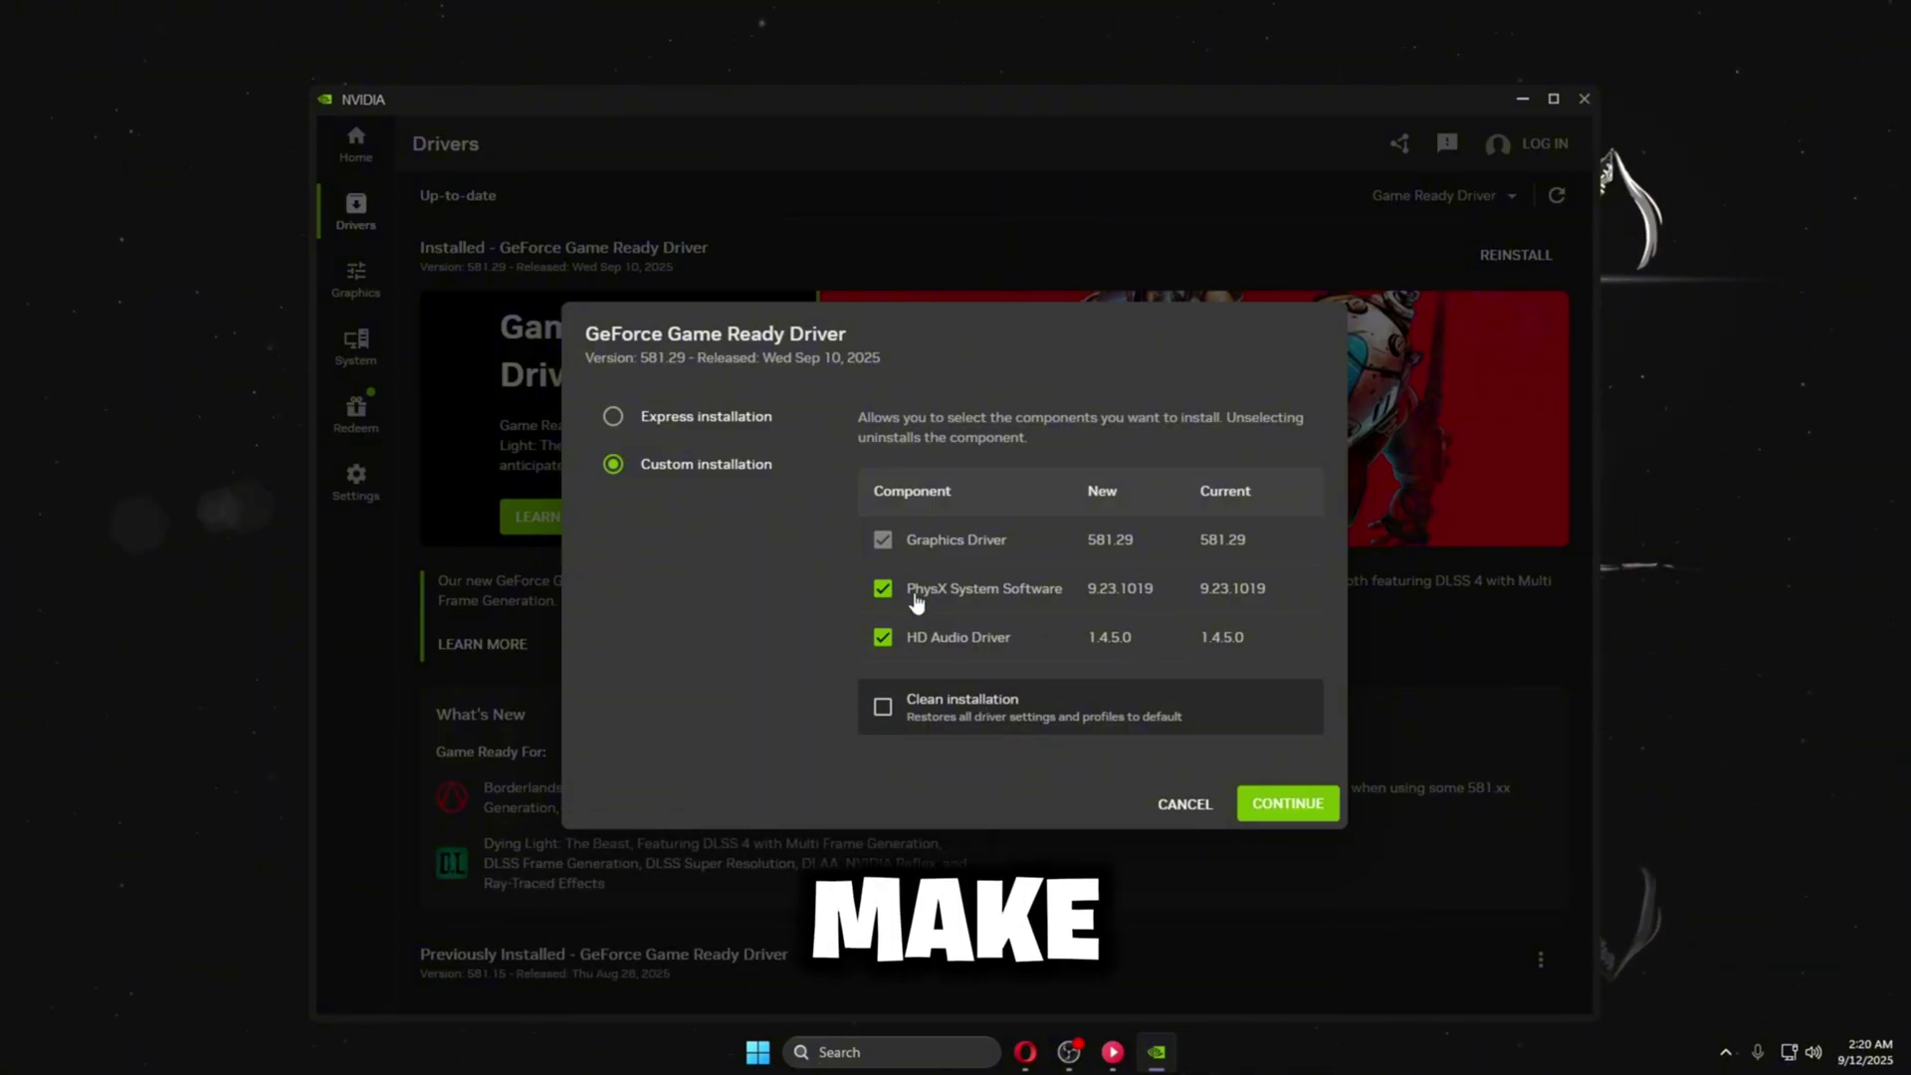
click(1184, 803)
click(1579, 102)
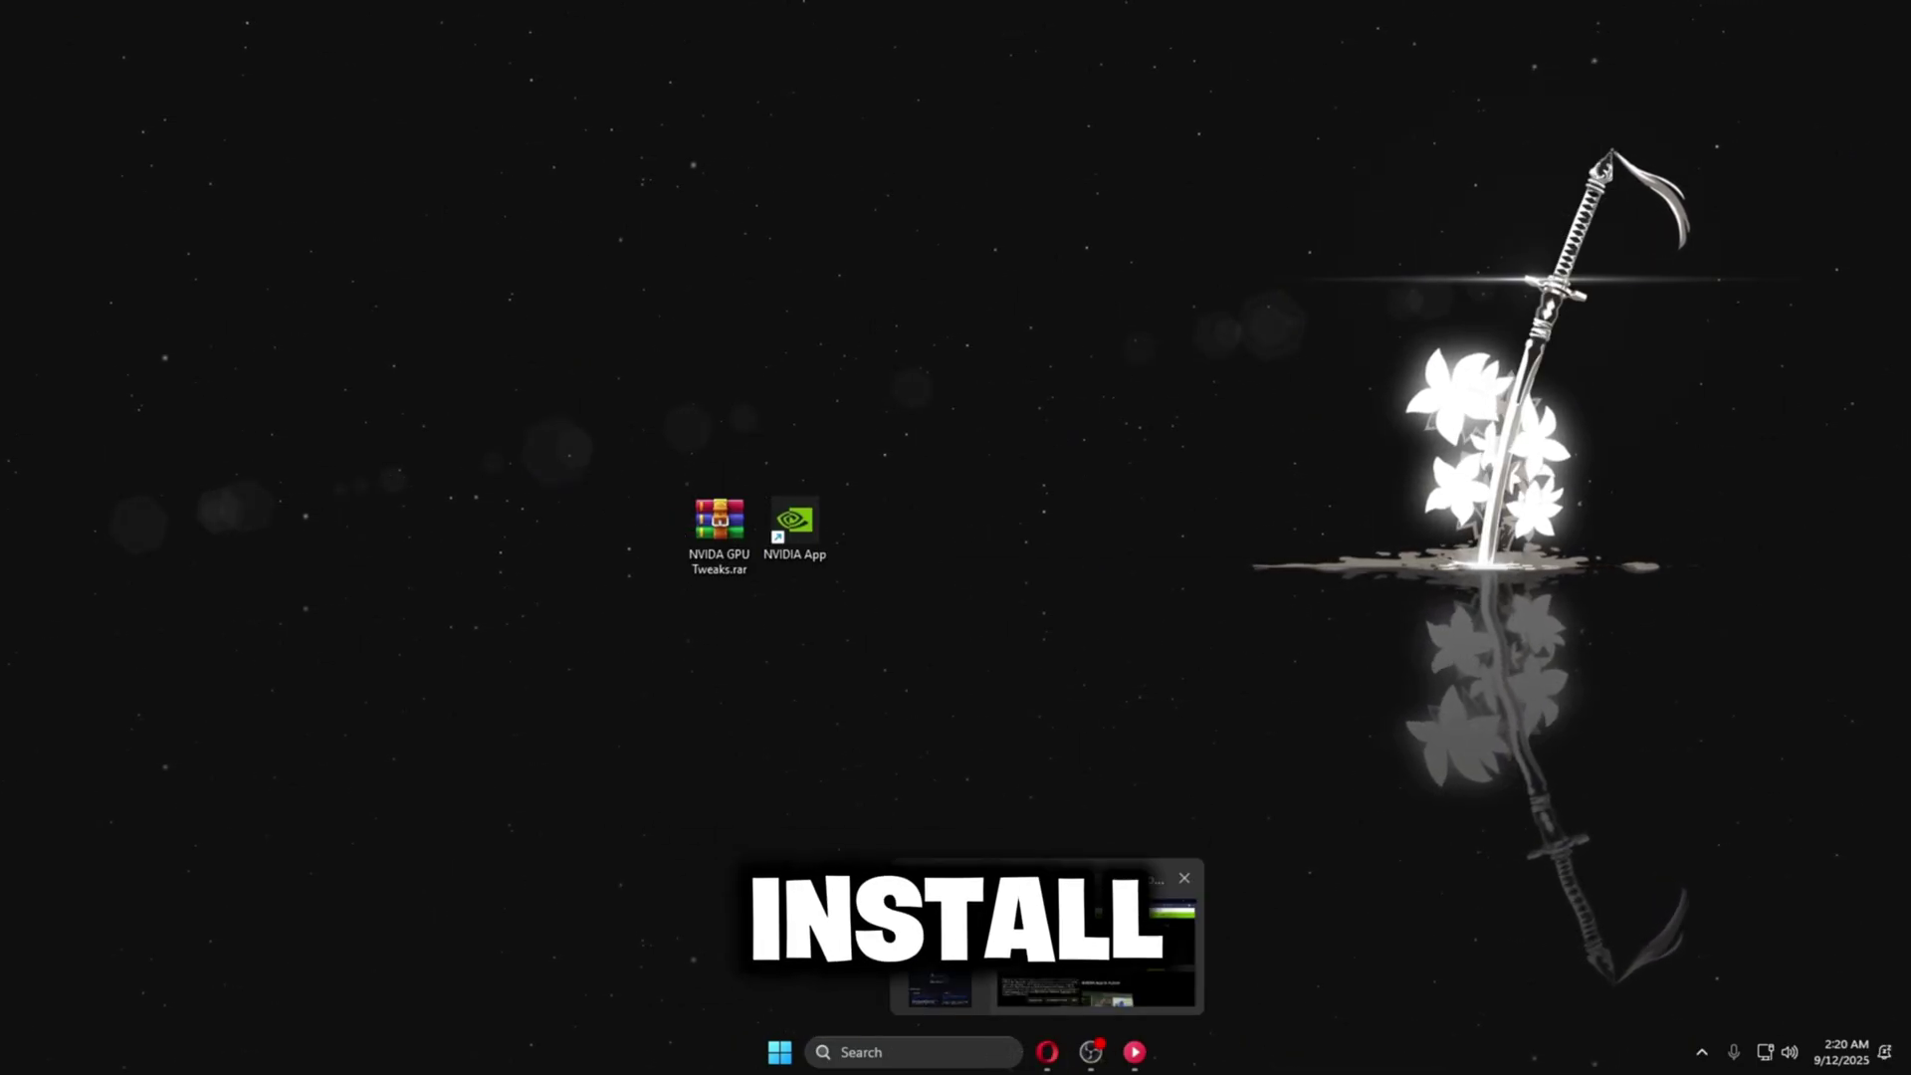
Step: Download the NVCleanstall installer from TechPowerUp's US-4 server and save it
click(1049, 1053)
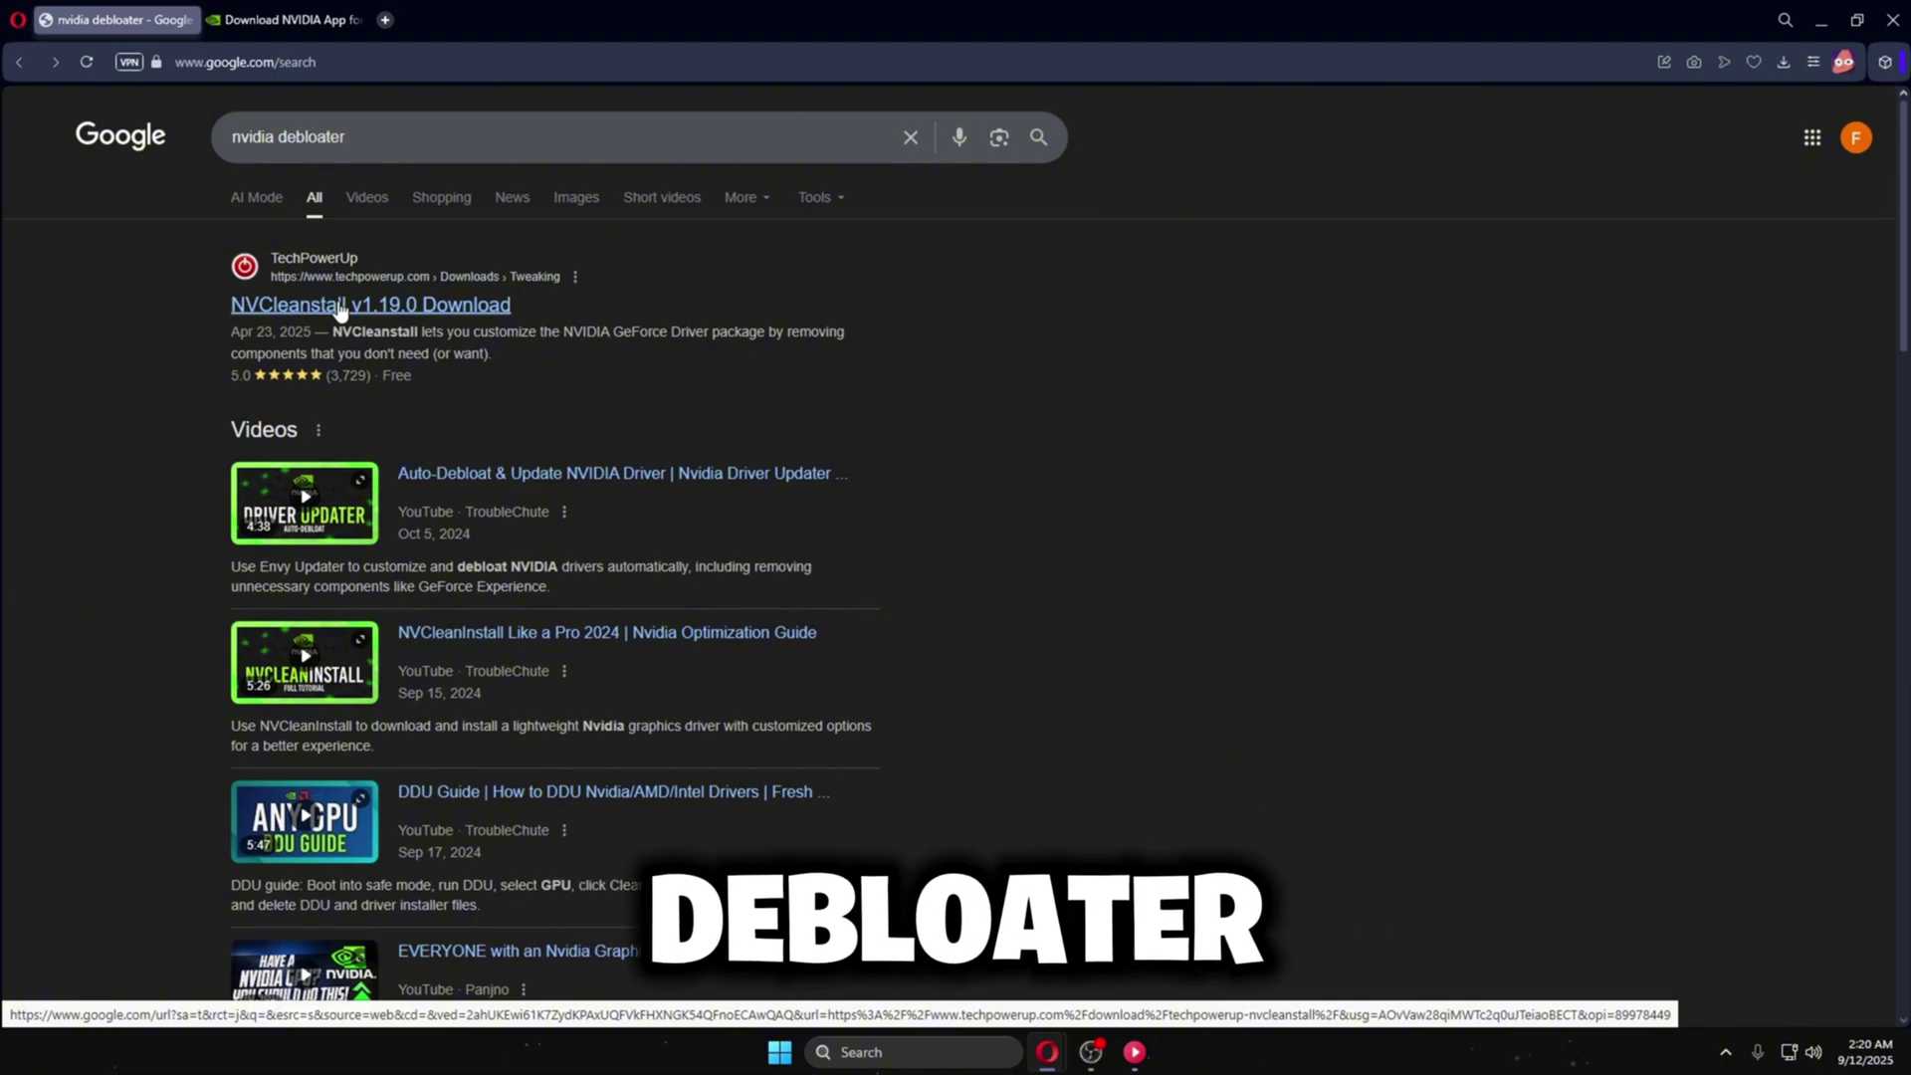
click(338, 313)
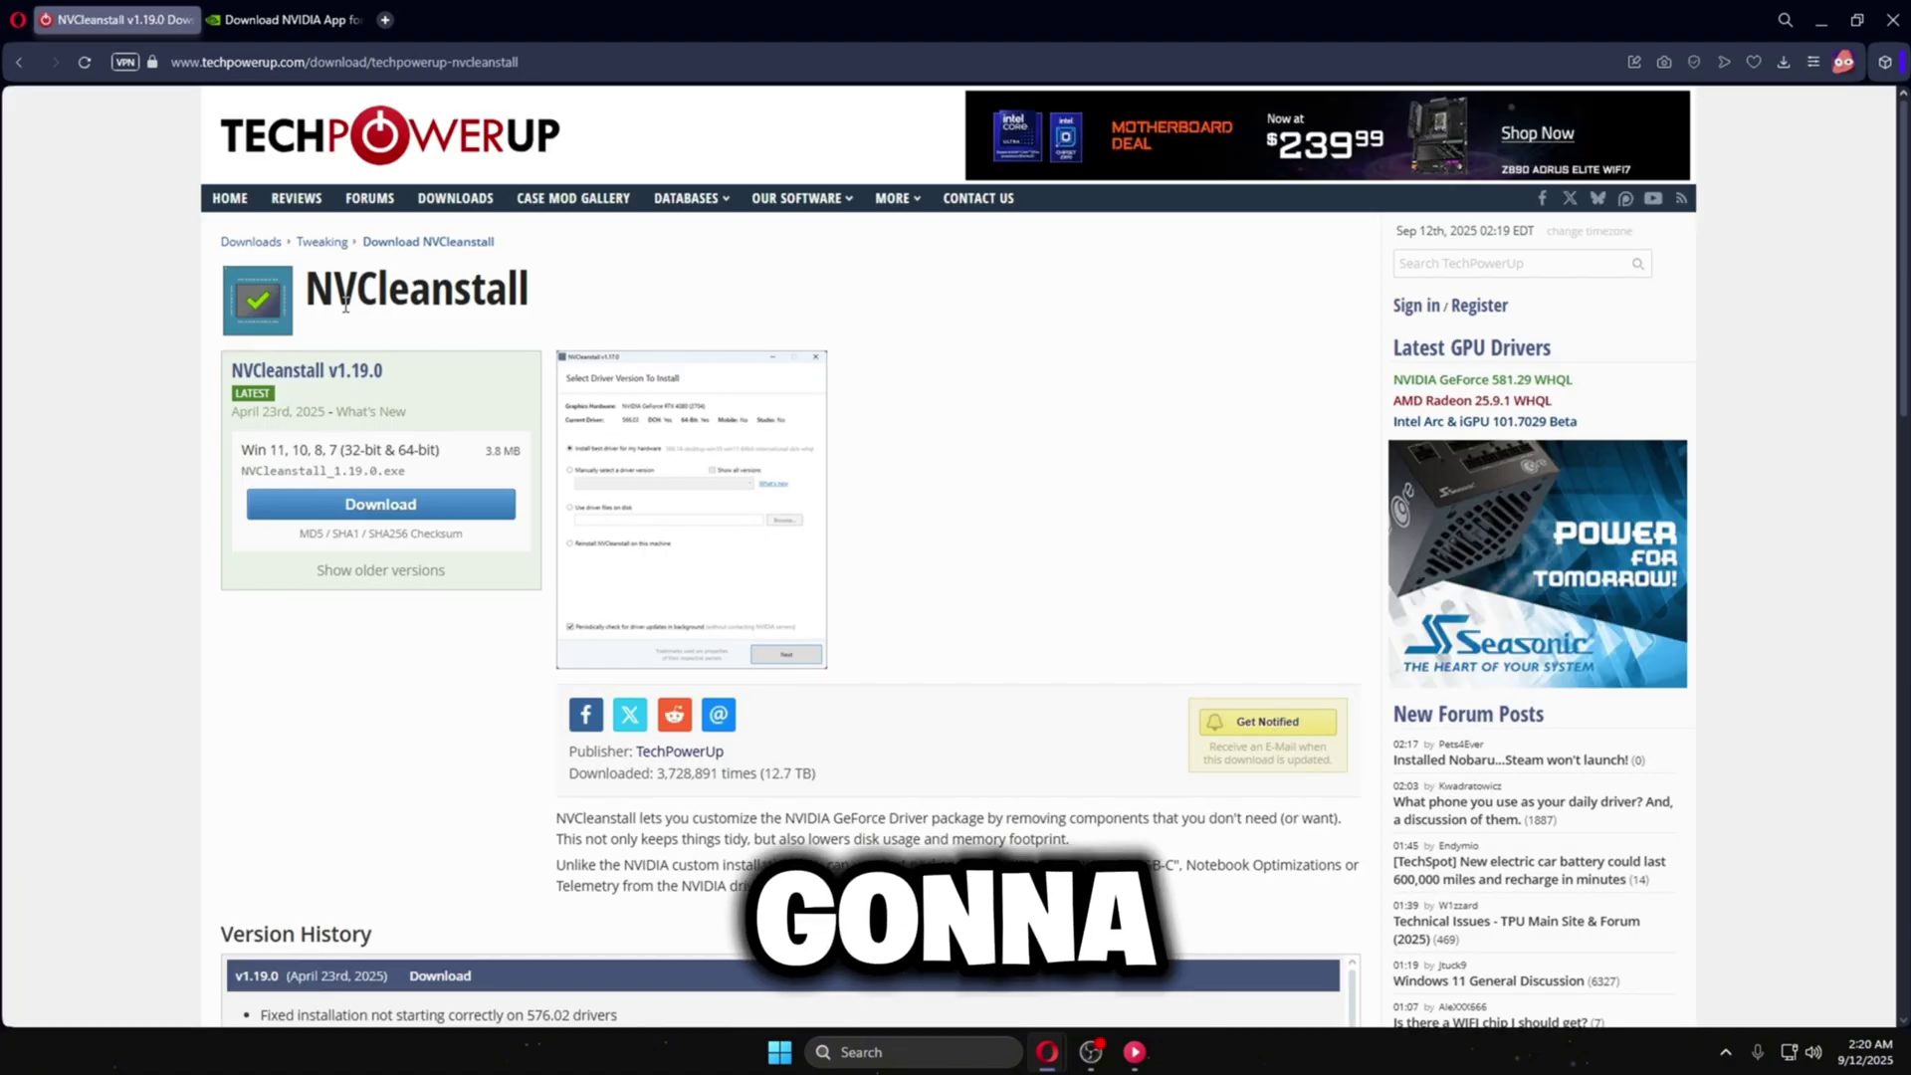
click(375, 505)
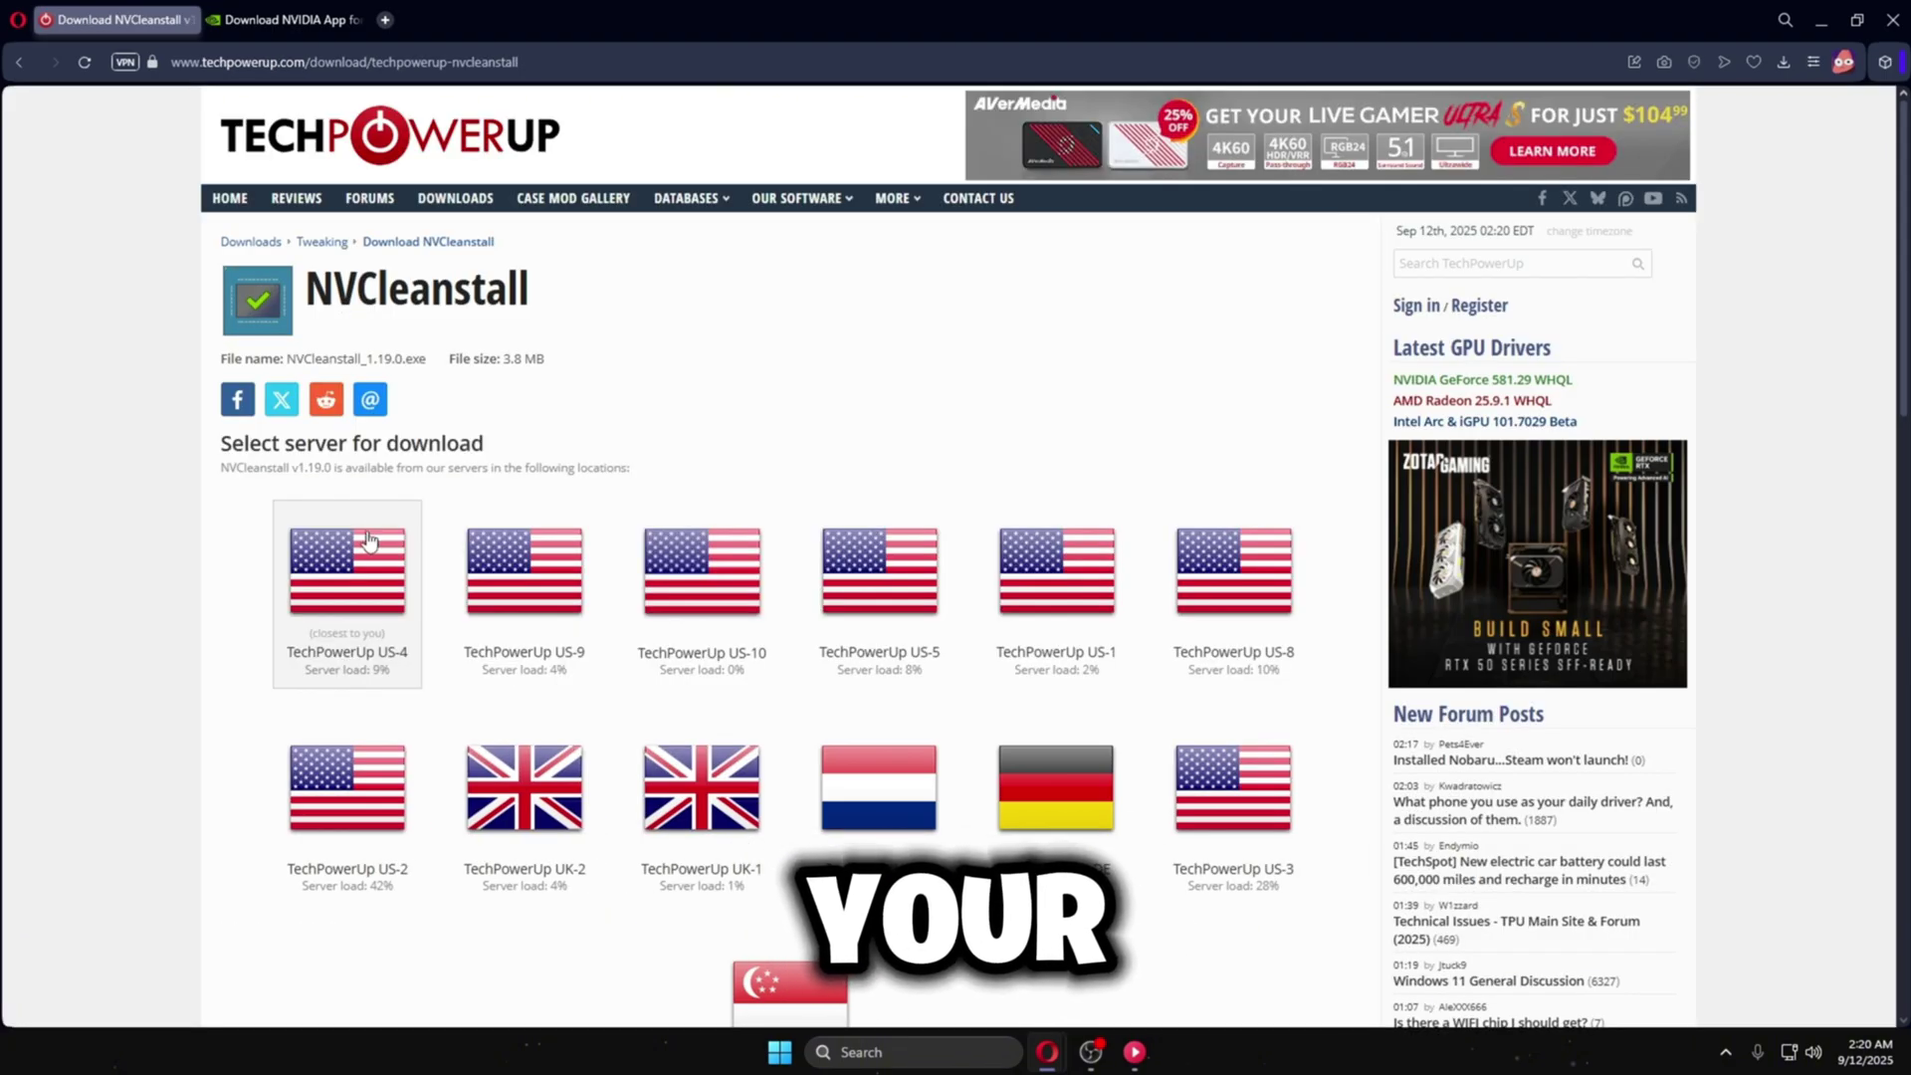
click(368, 539)
click(910, 973)
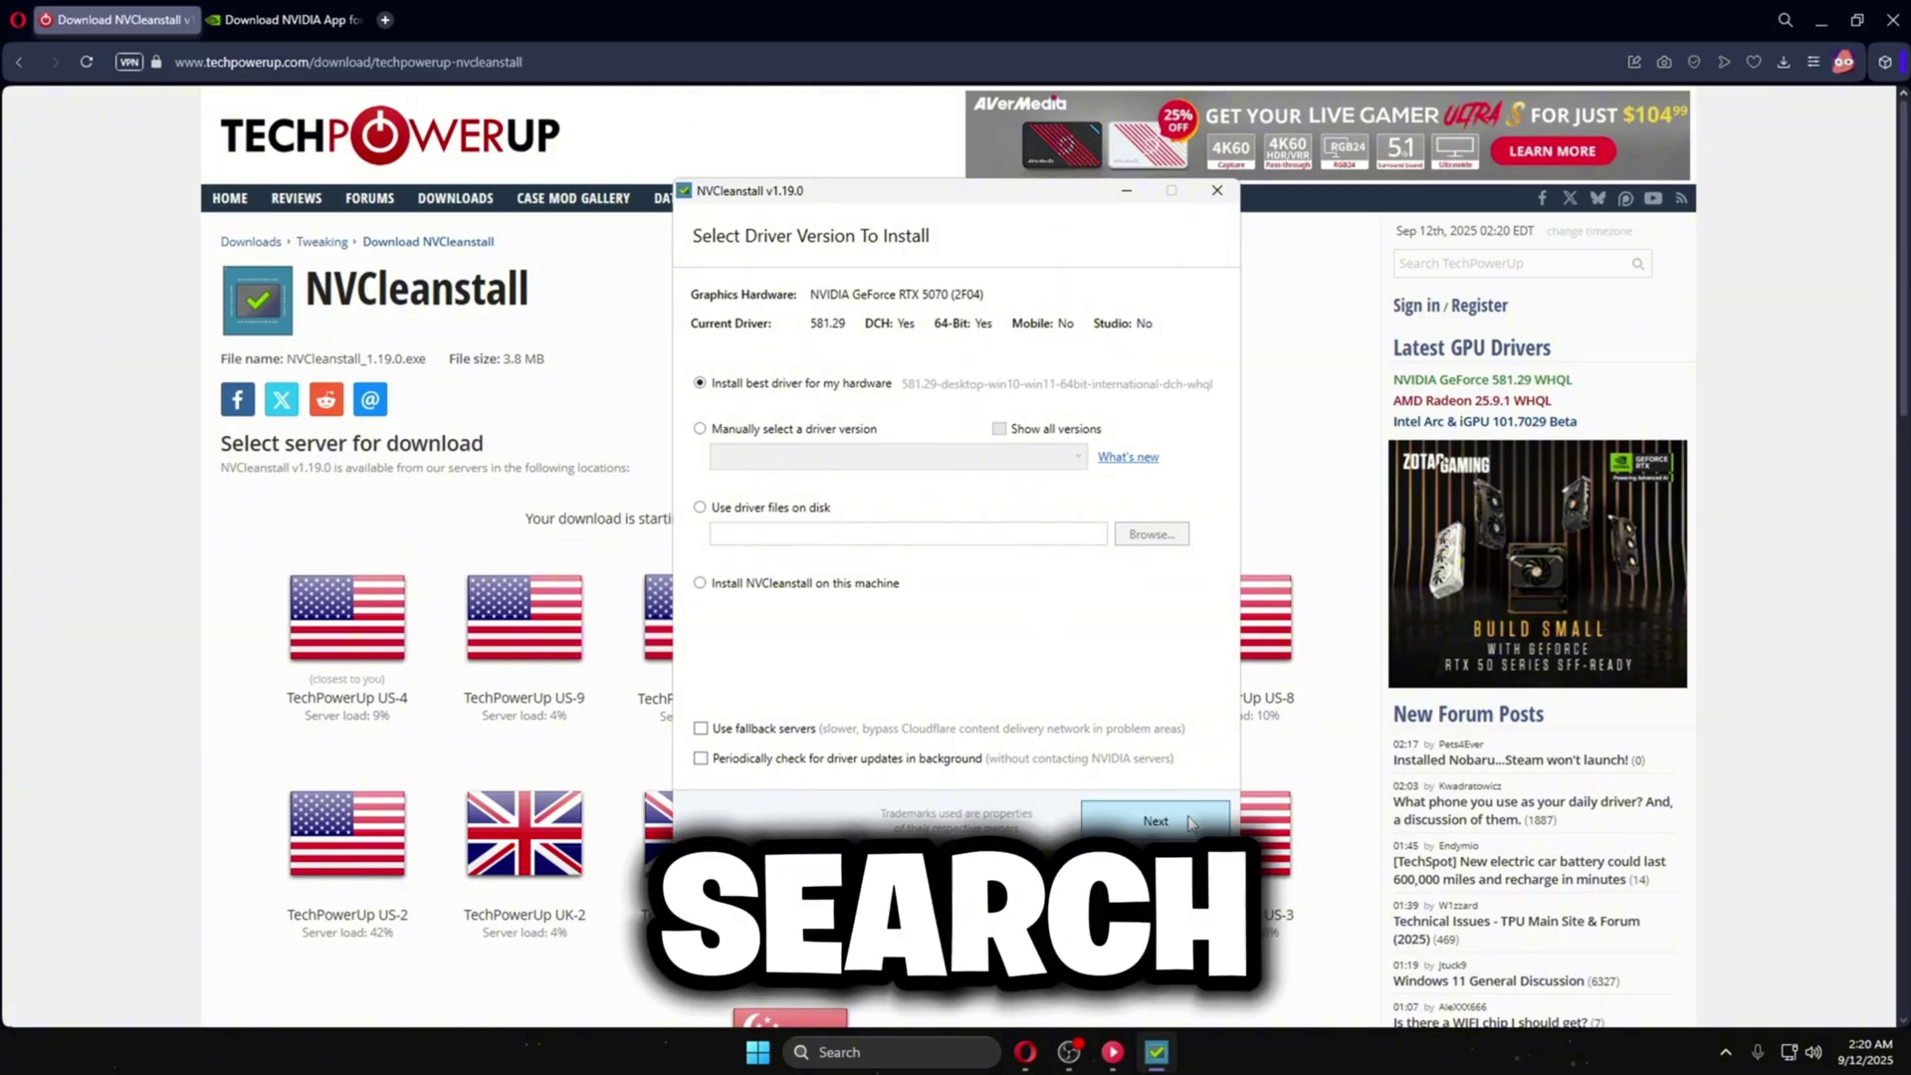
Step: Build an NVCleanstall package for driver 581.29 with the default components and no tweaks, then start installing it
click(1155, 820)
click(1125, 190)
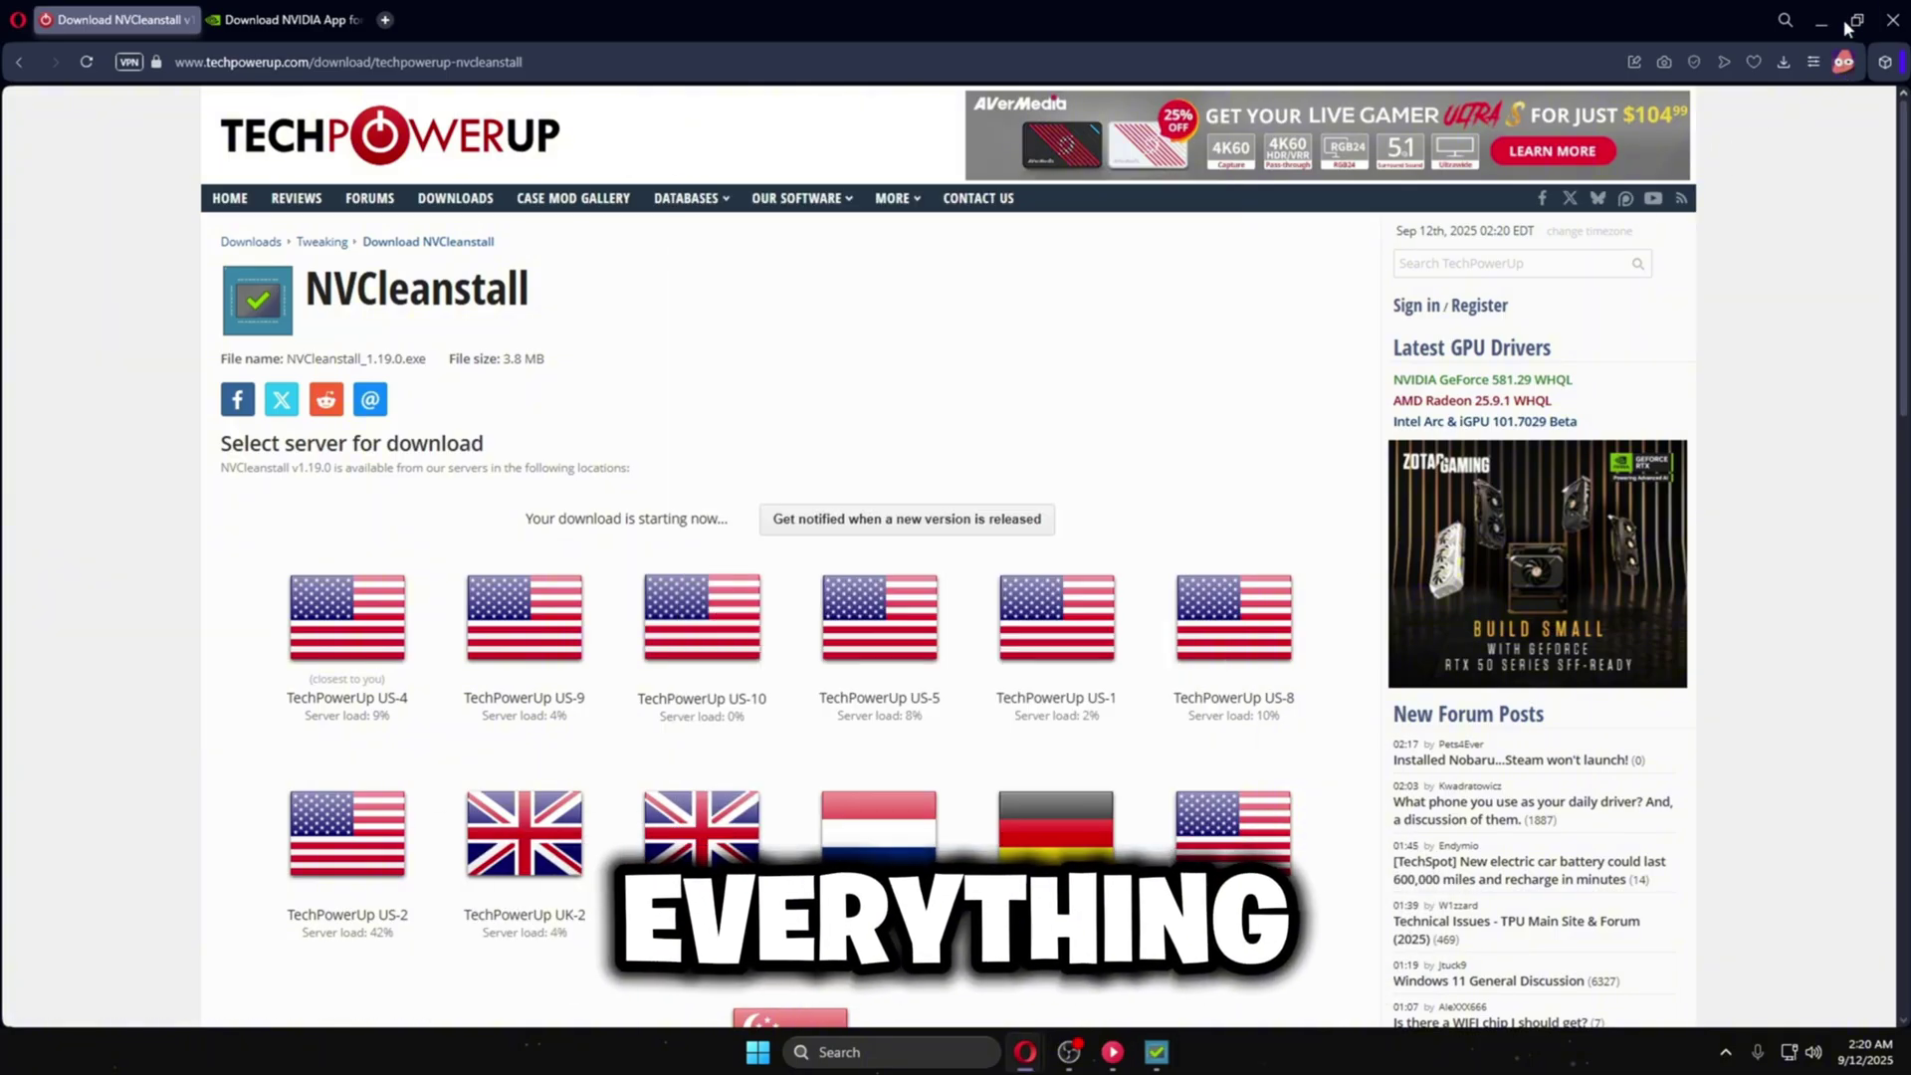
click(1823, 21)
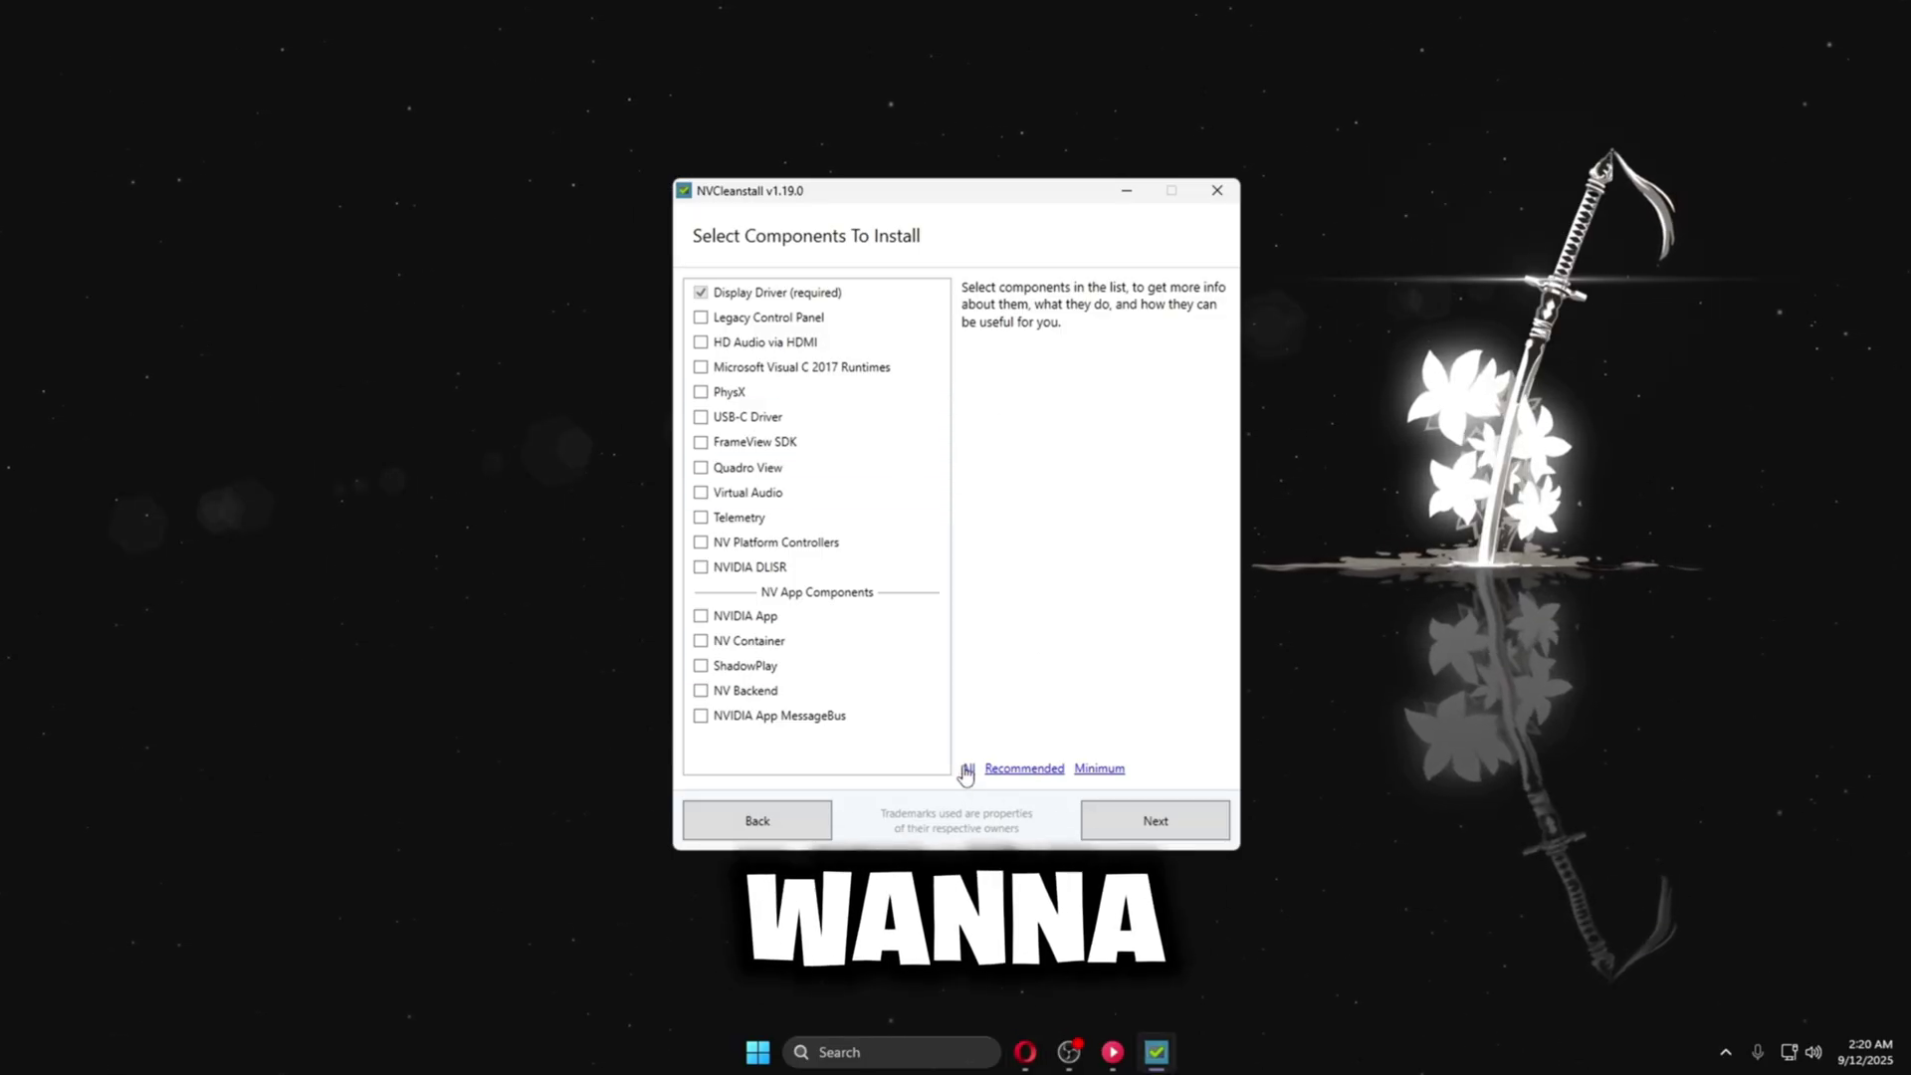
click(1154, 820)
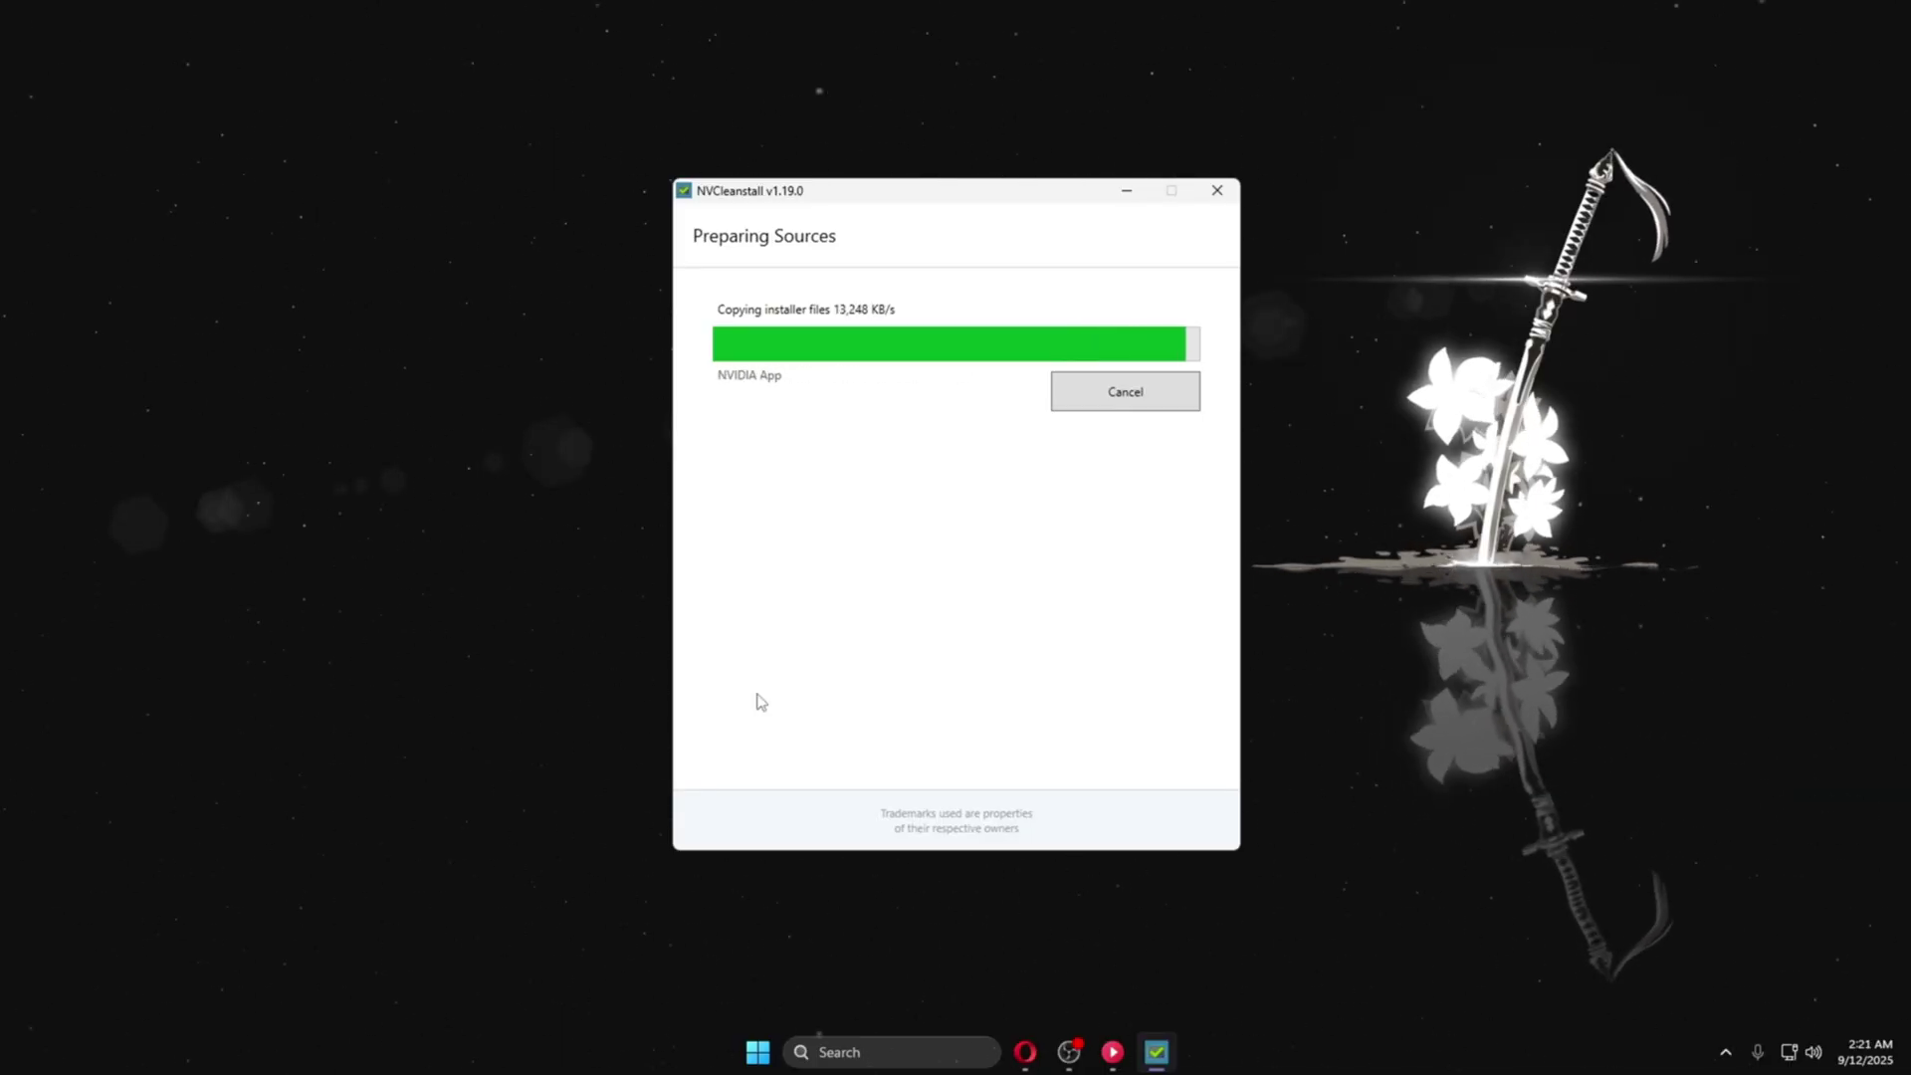
drag(869, 197, 774, 217)
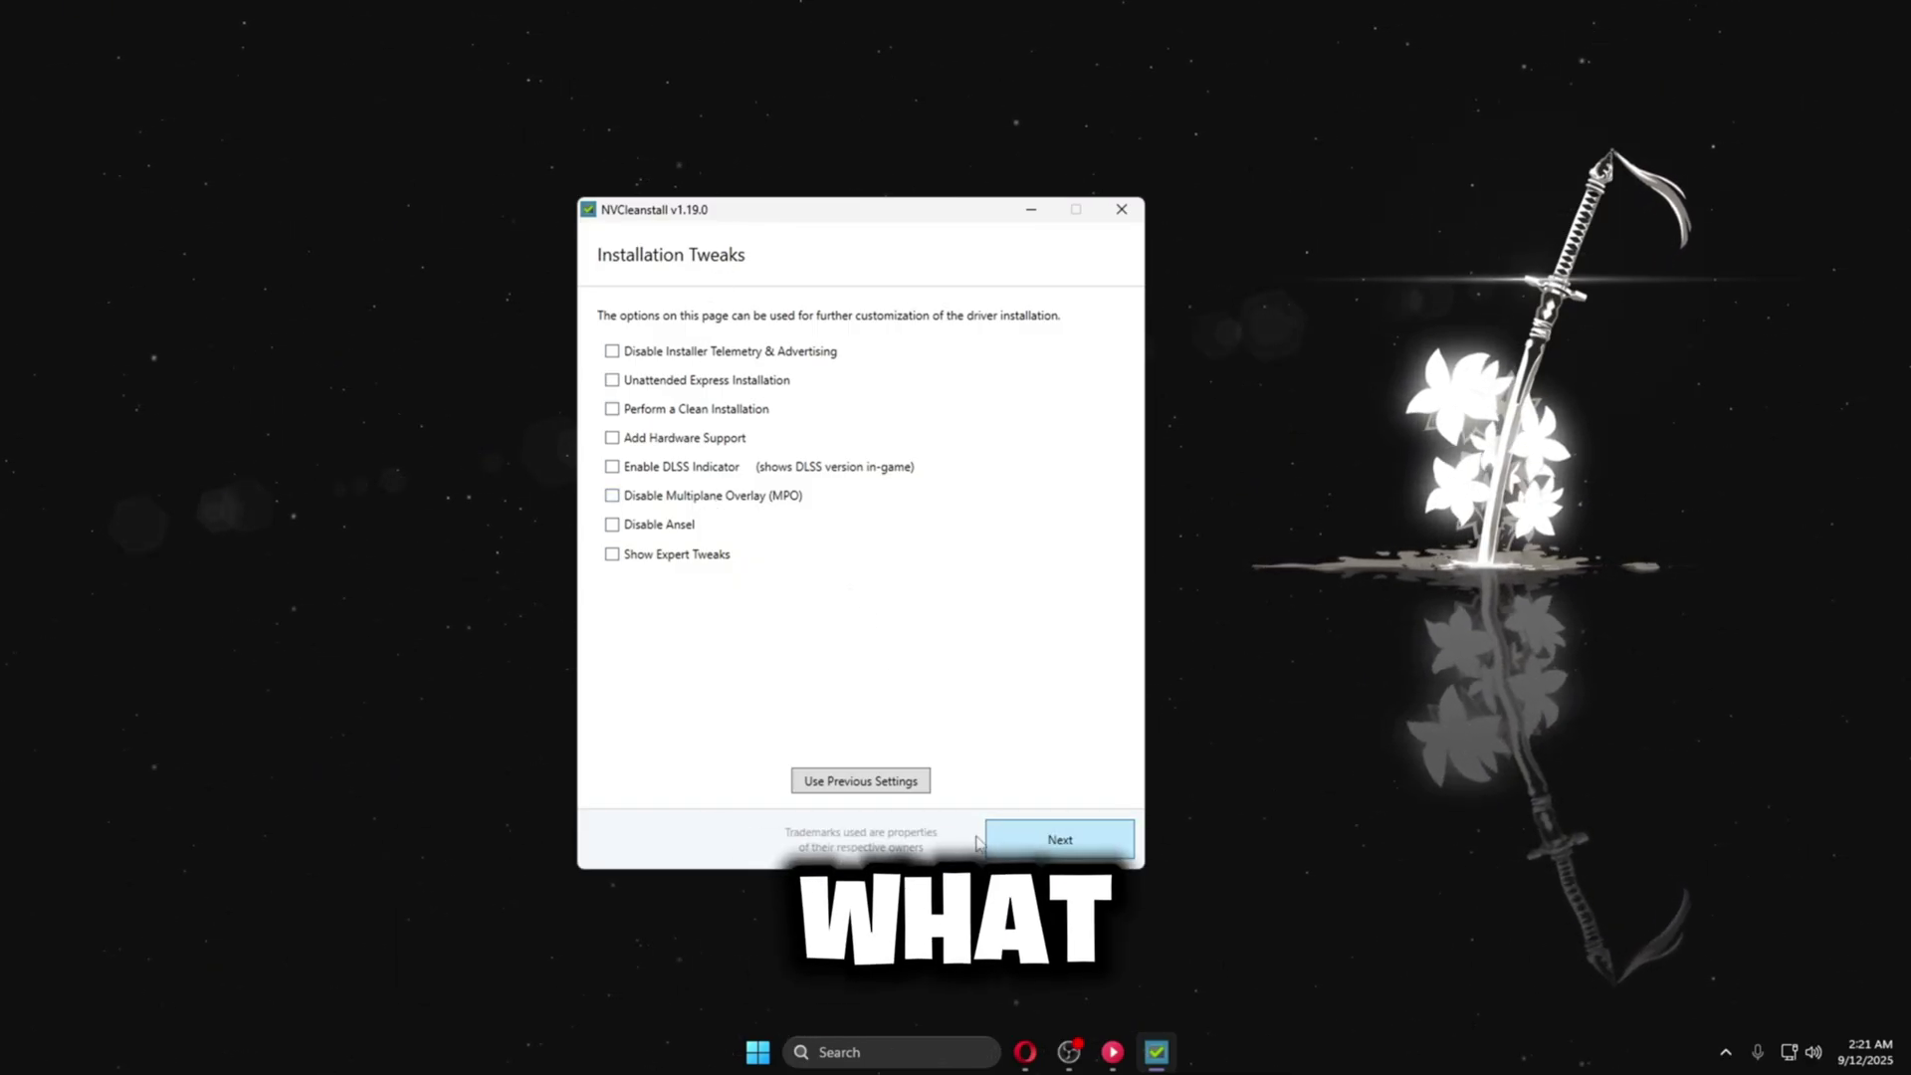
click(1078, 838)
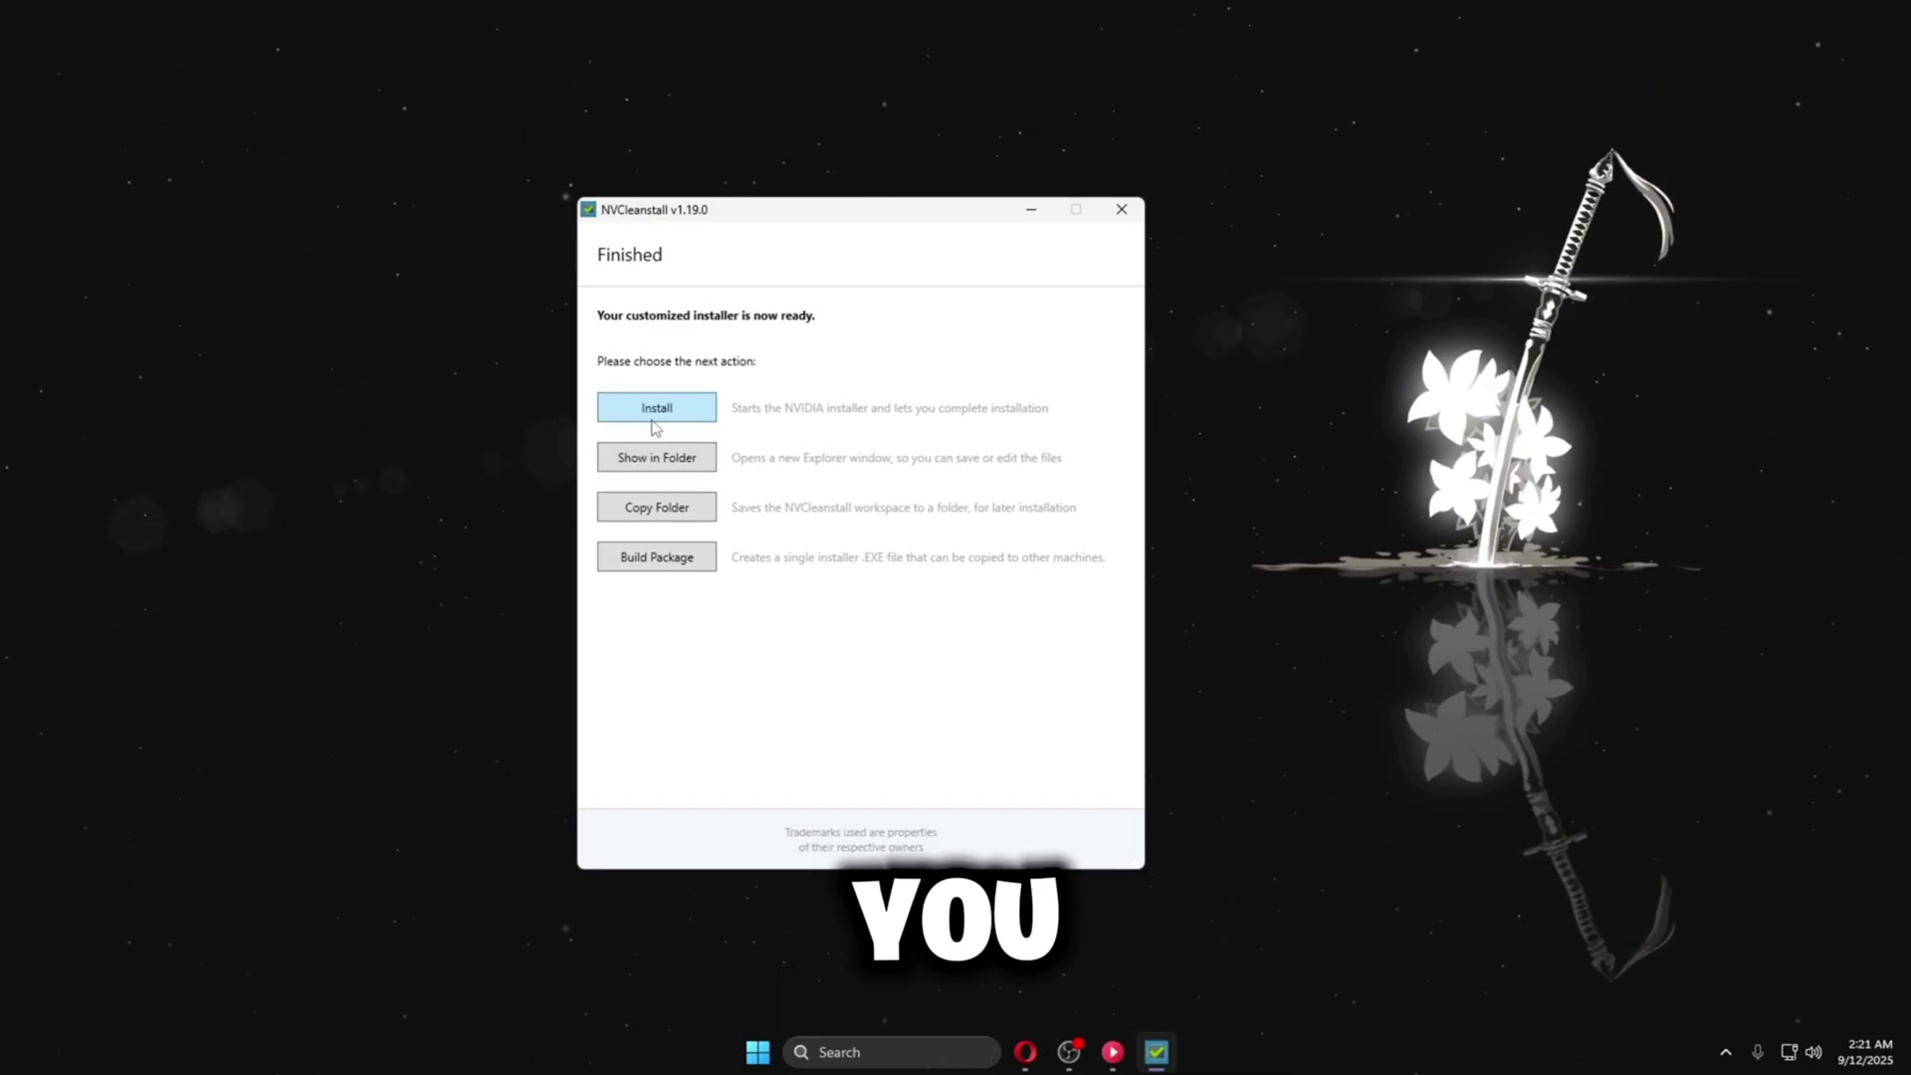
click(656, 408)
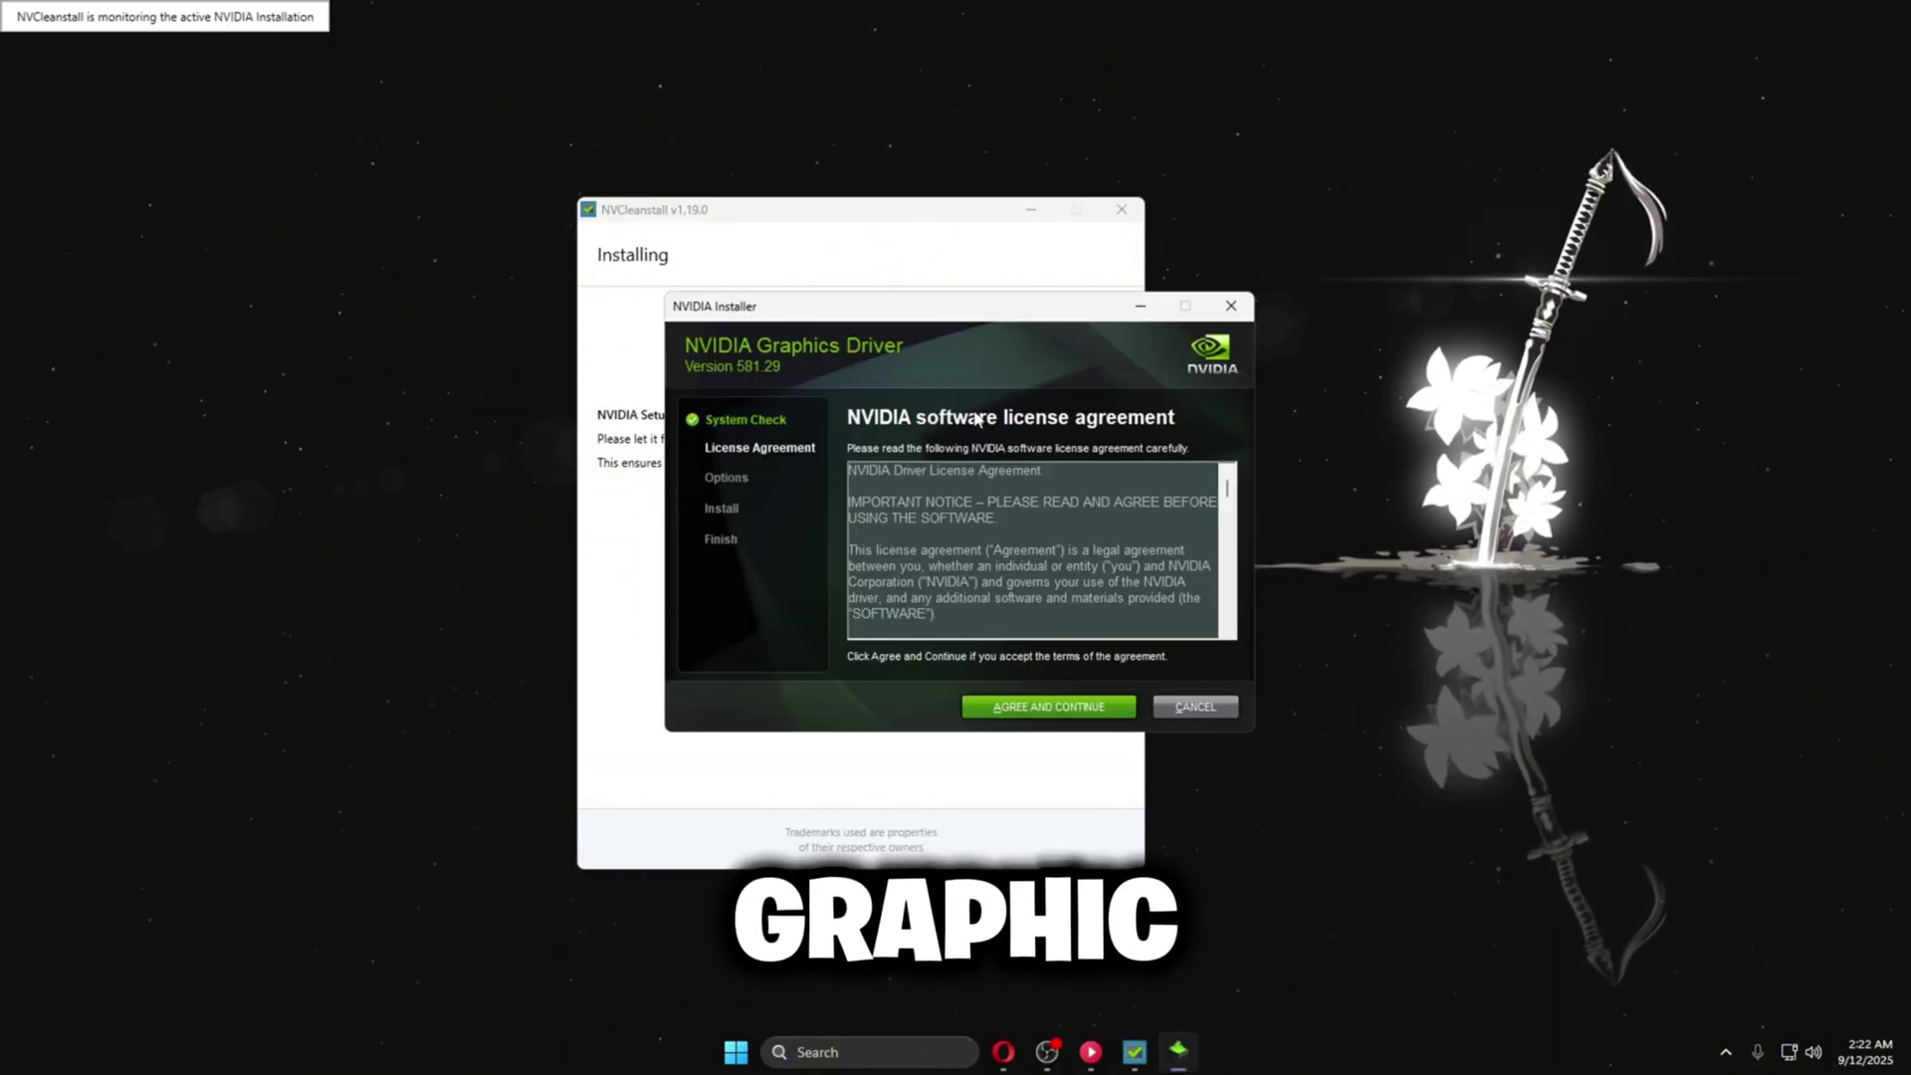
Step: Accept the NVIDIA license, install graphics driver 581.29, and close the finished installer
click(992, 706)
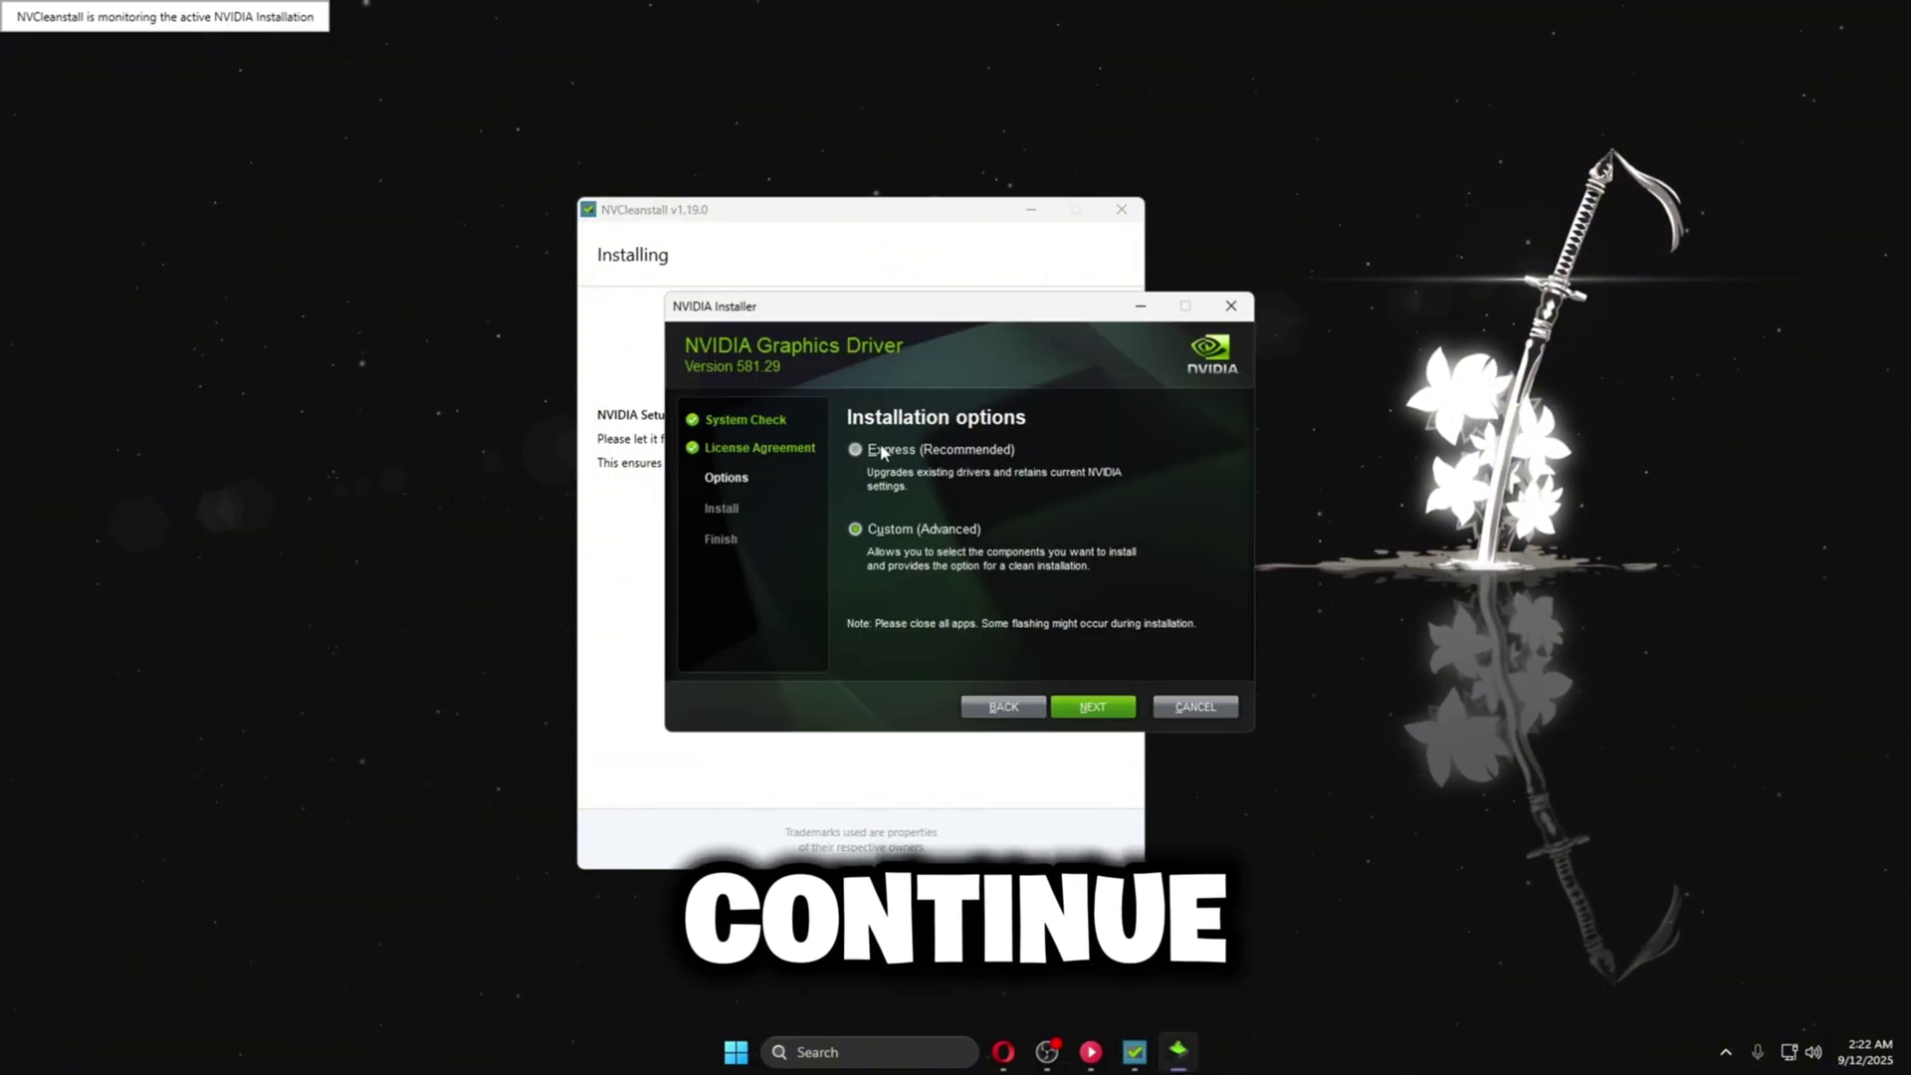
click(1092, 707)
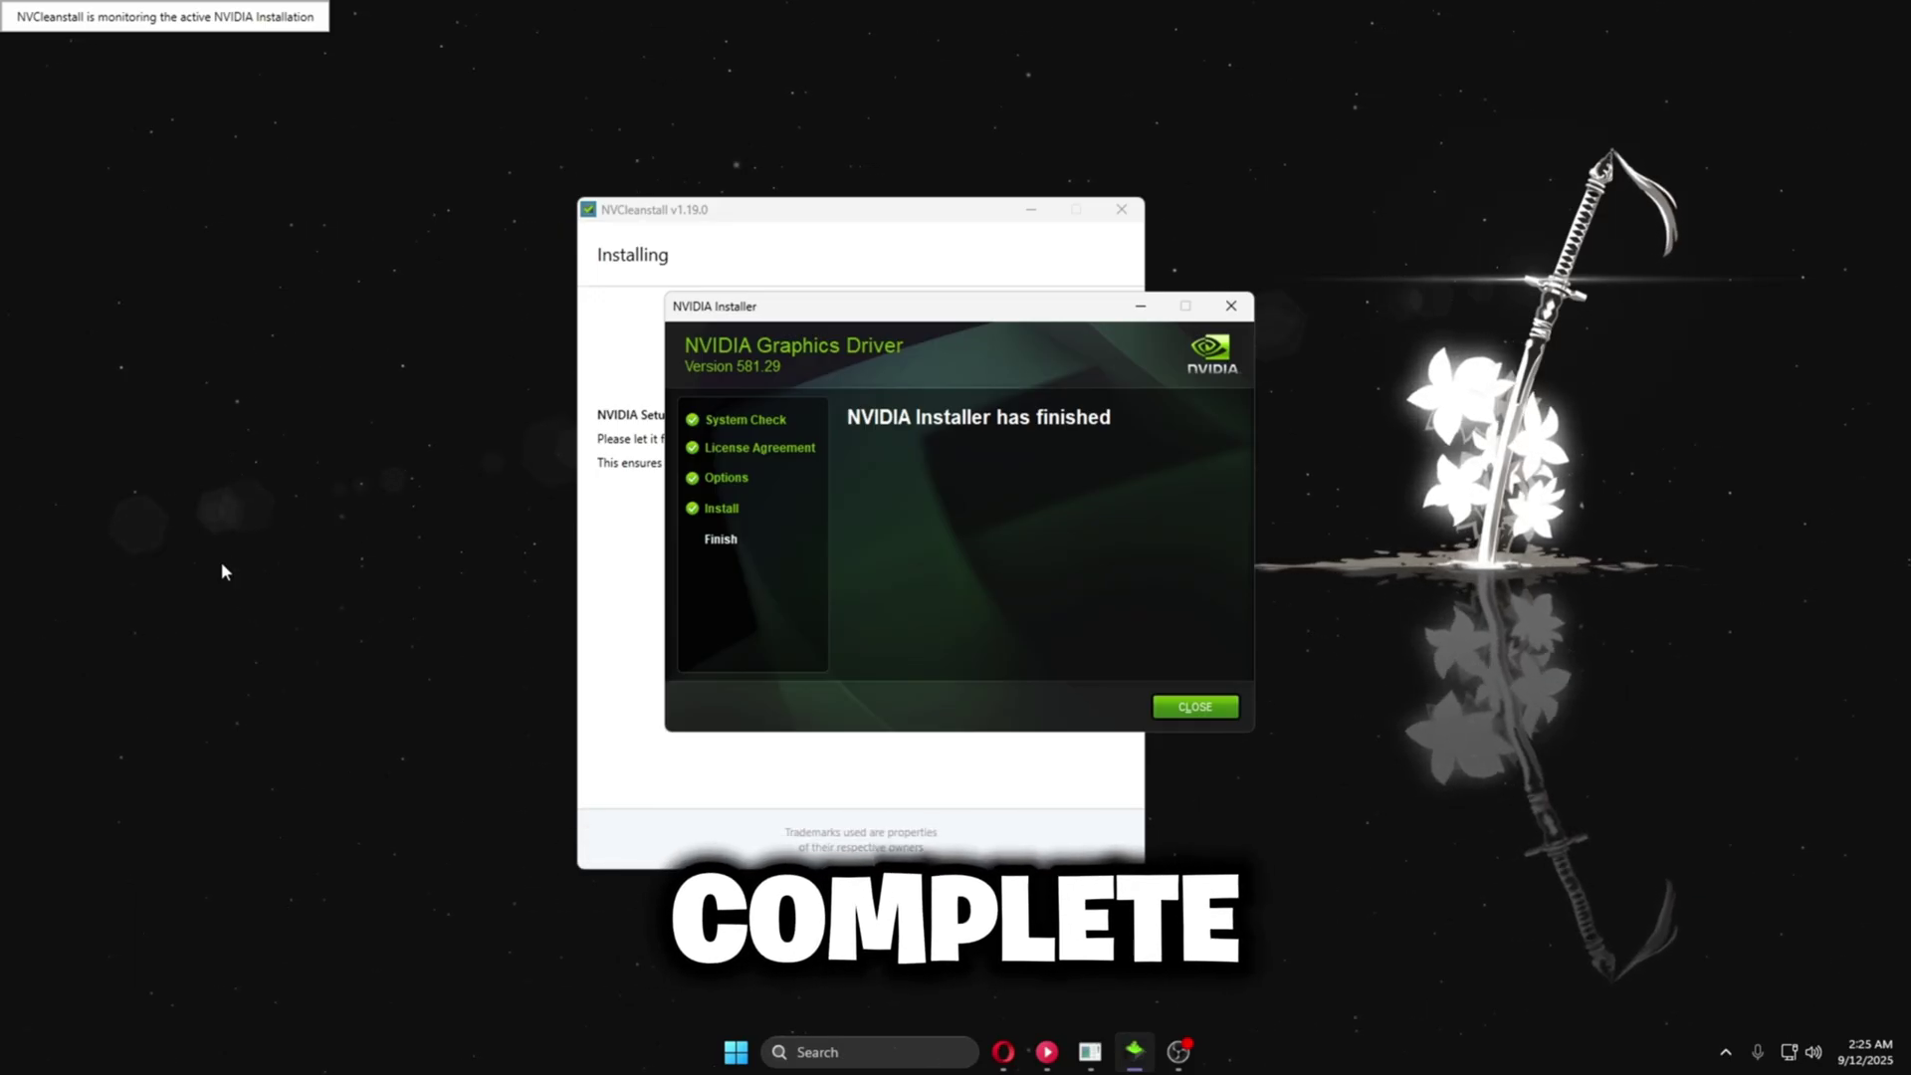
click(1195, 707)
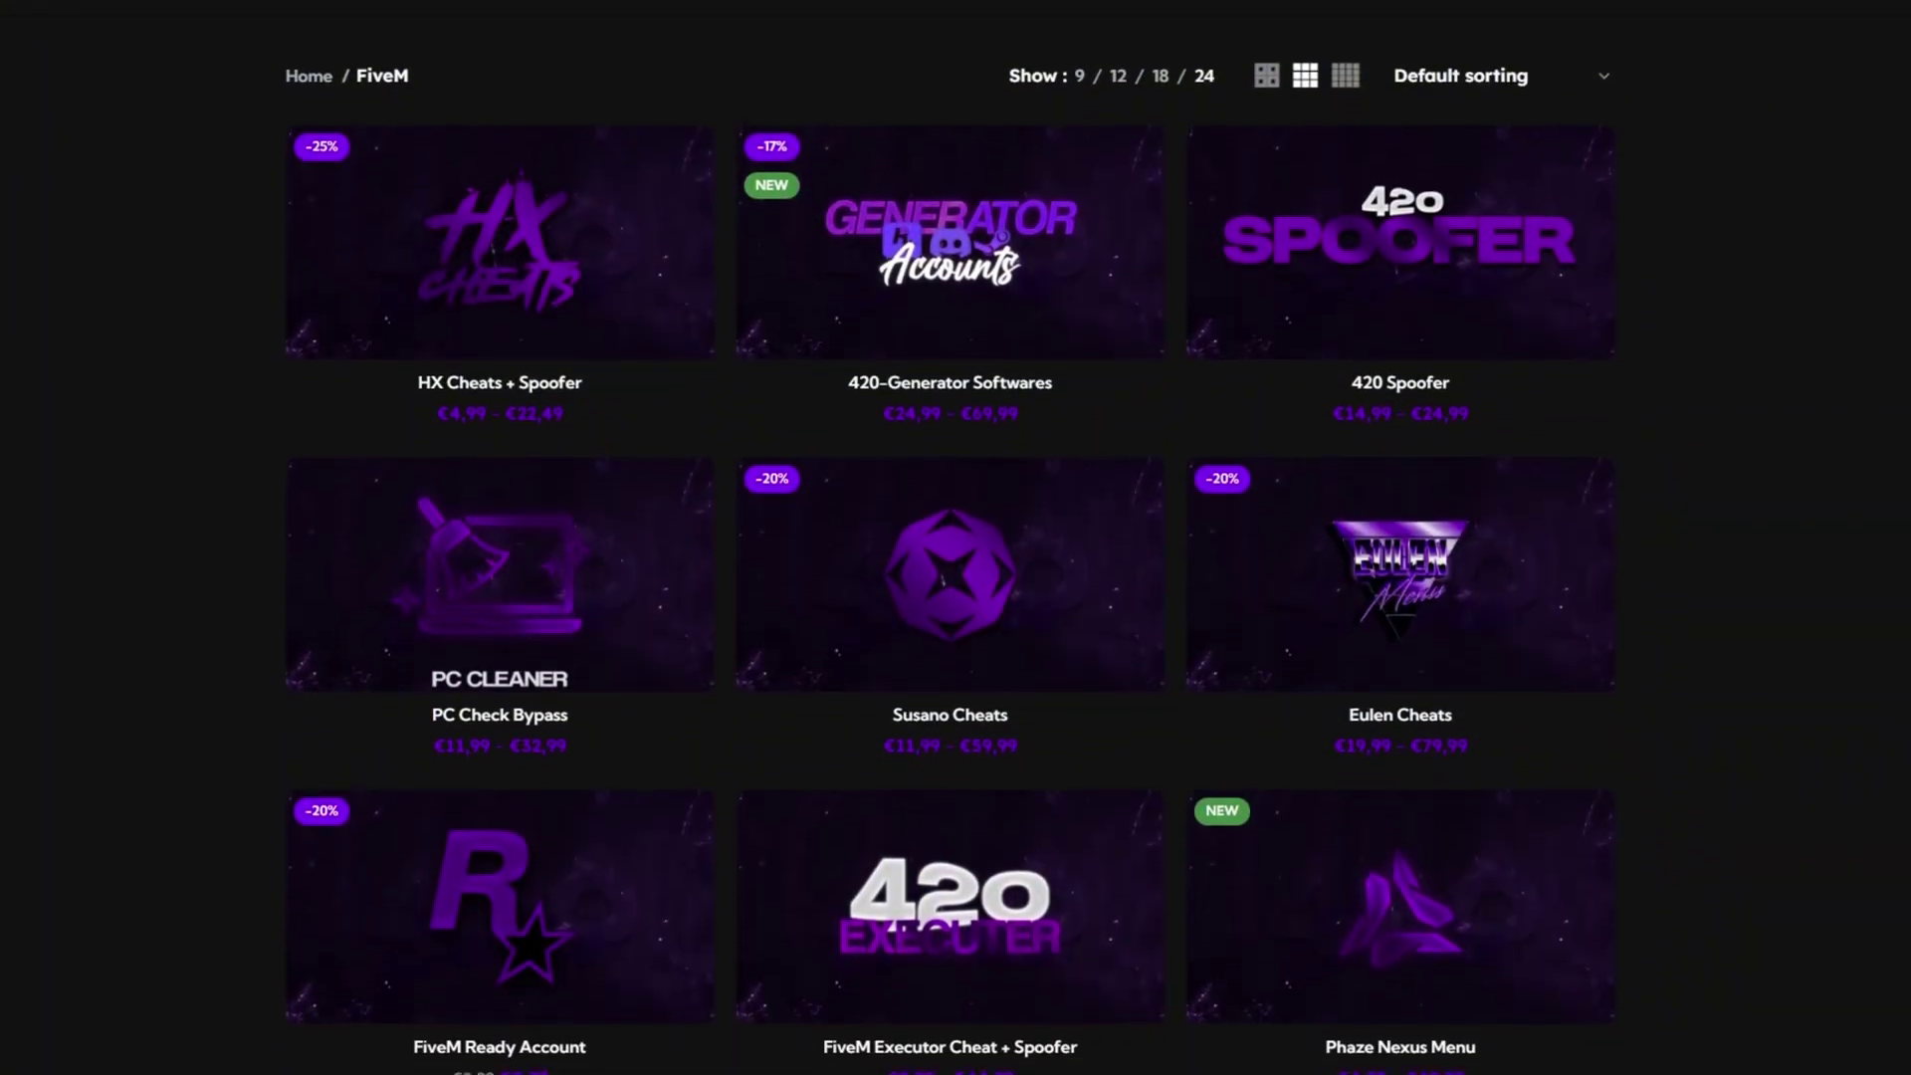
scroll(955, 537, down, 4)
scroll(956, 537, down, 2)
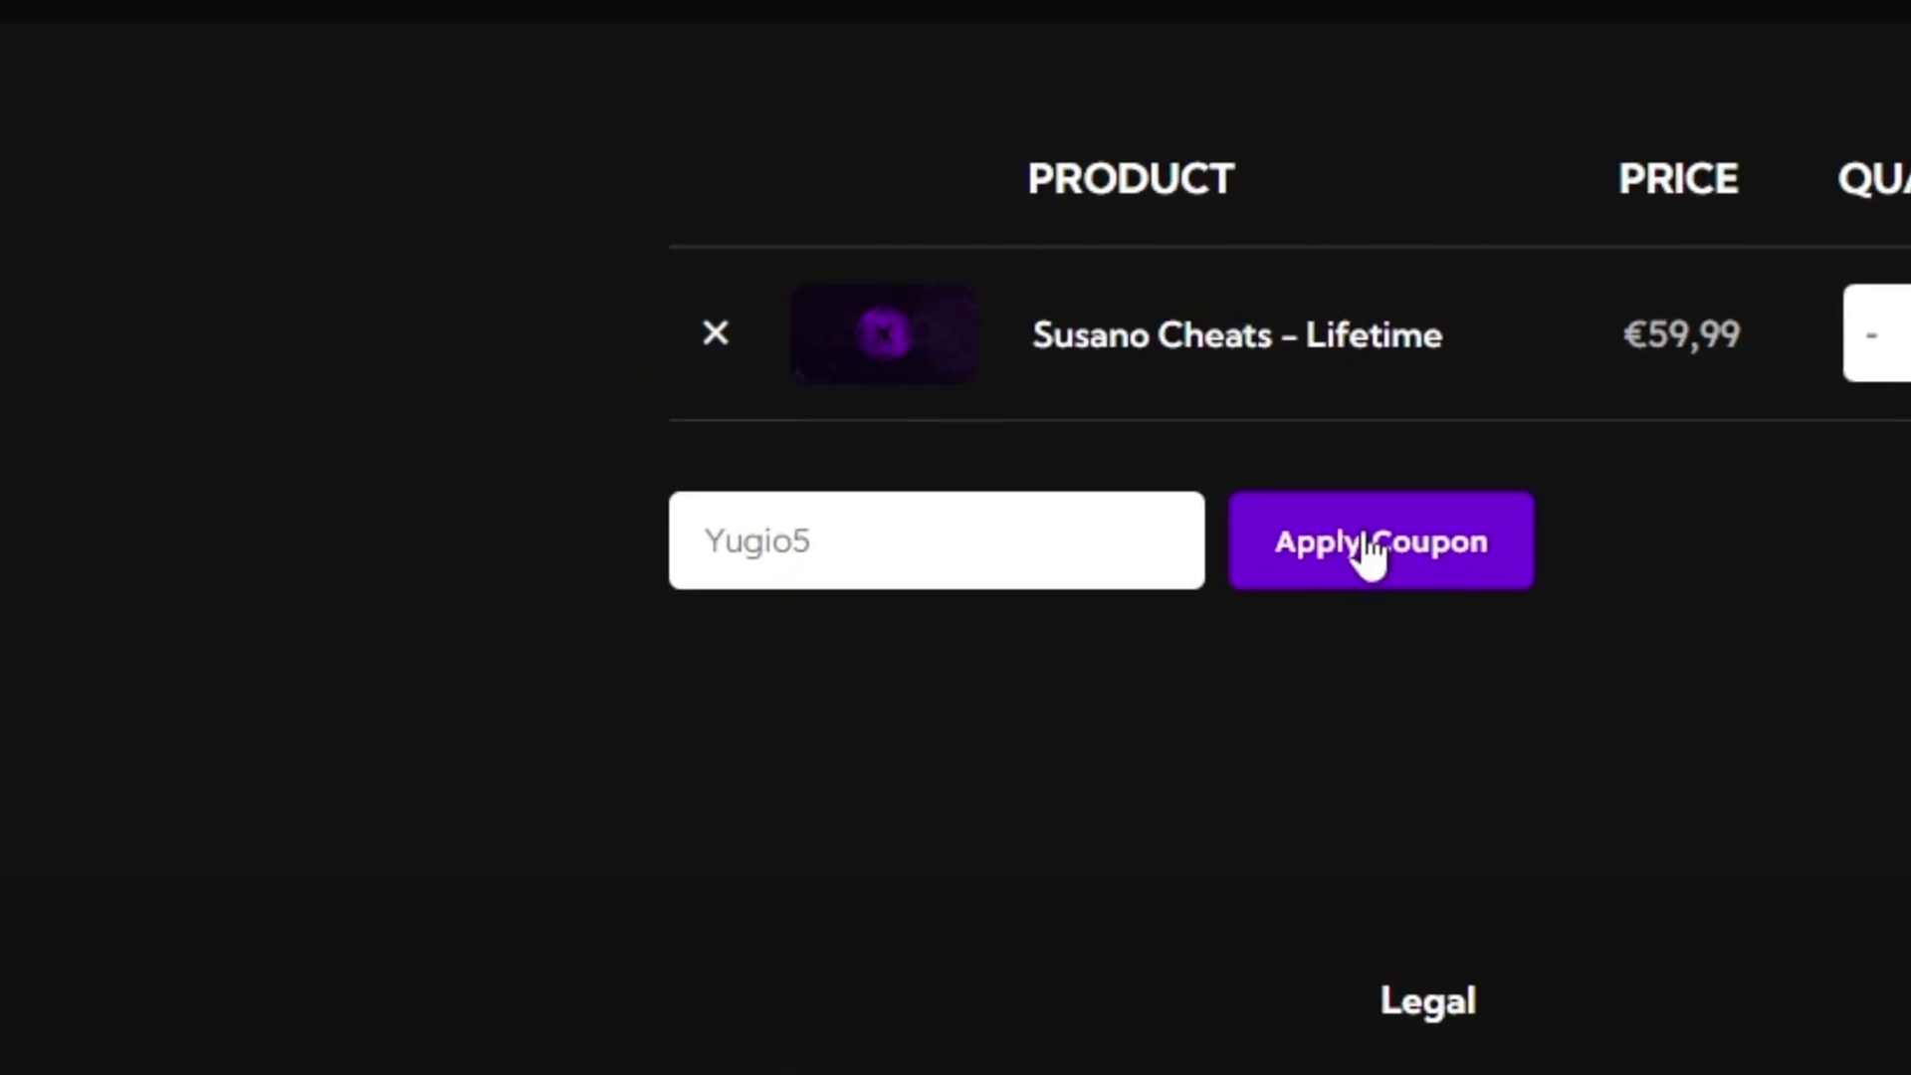
click(640, 610)
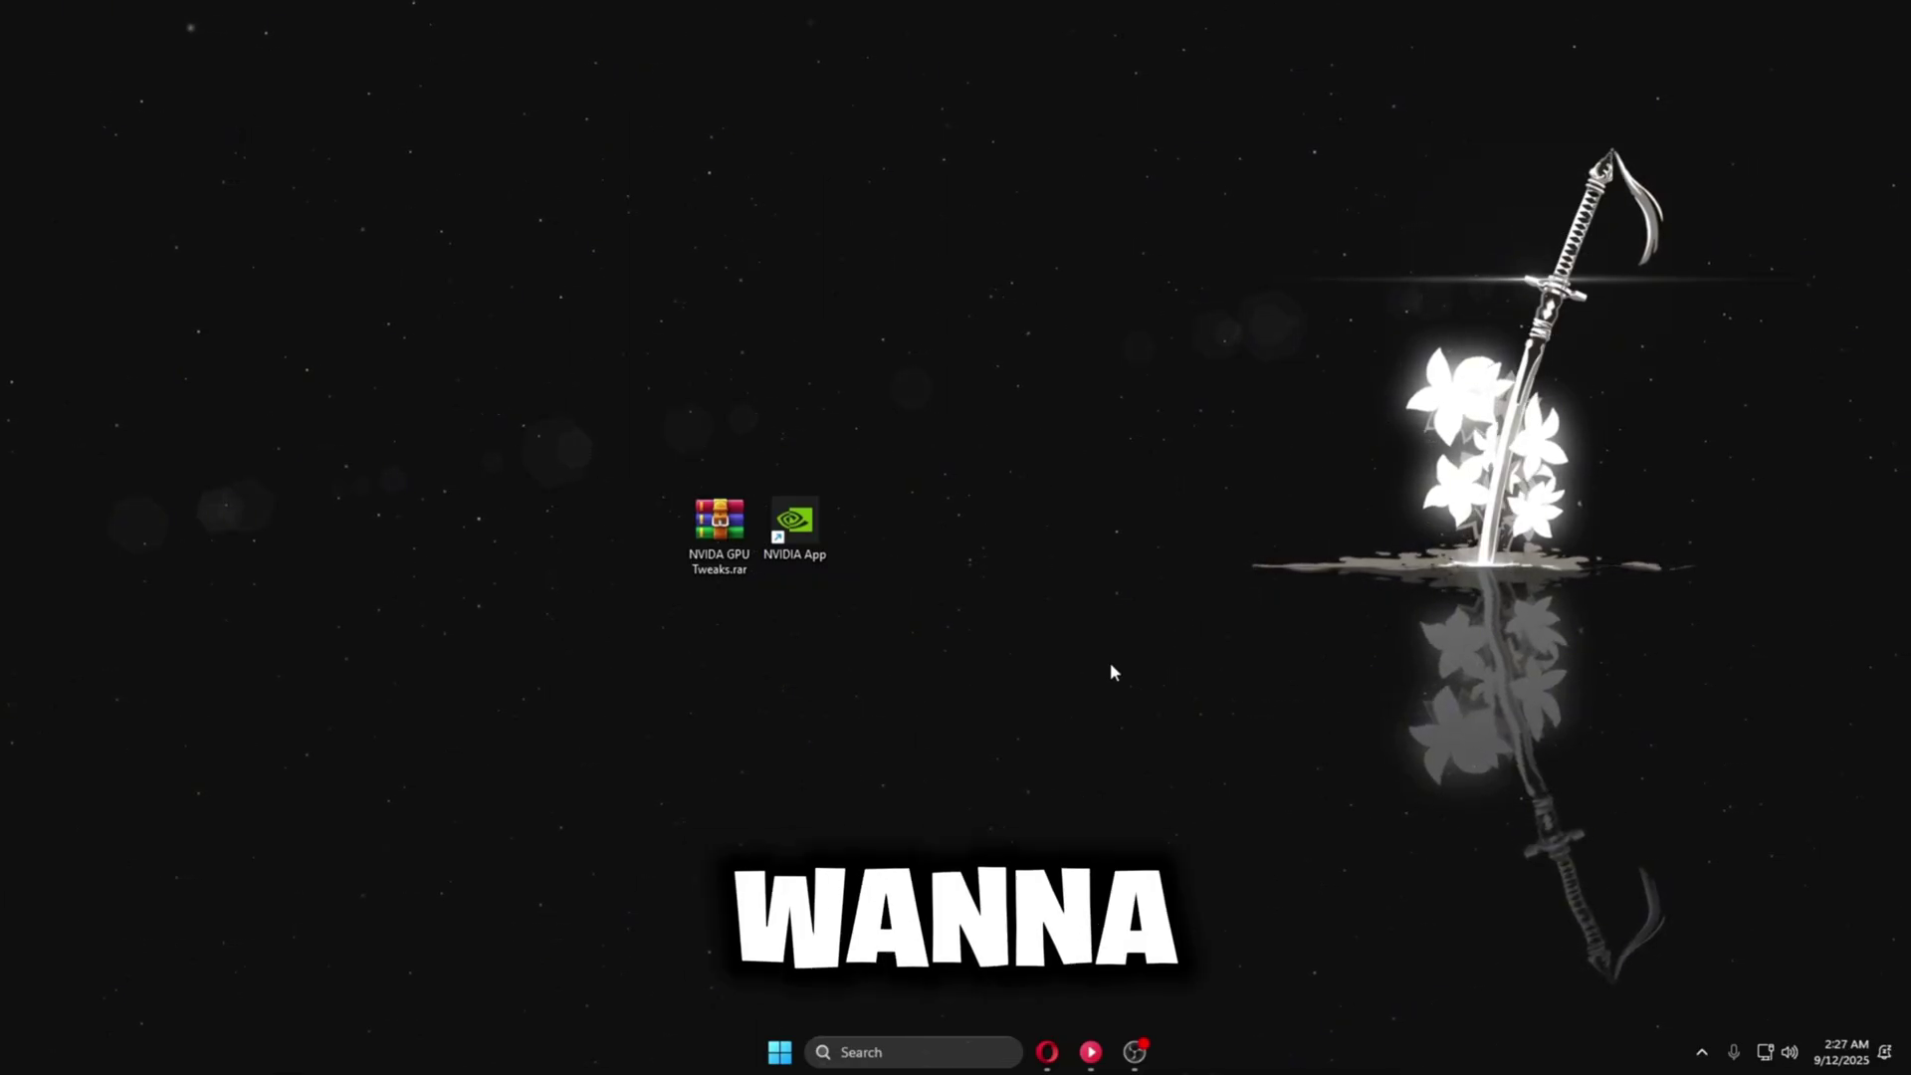
Step: Open NVIDIA Control Panel through the desktop's right-click Show more options menu
key(super)
key(Escape)
right_click(812, 284)
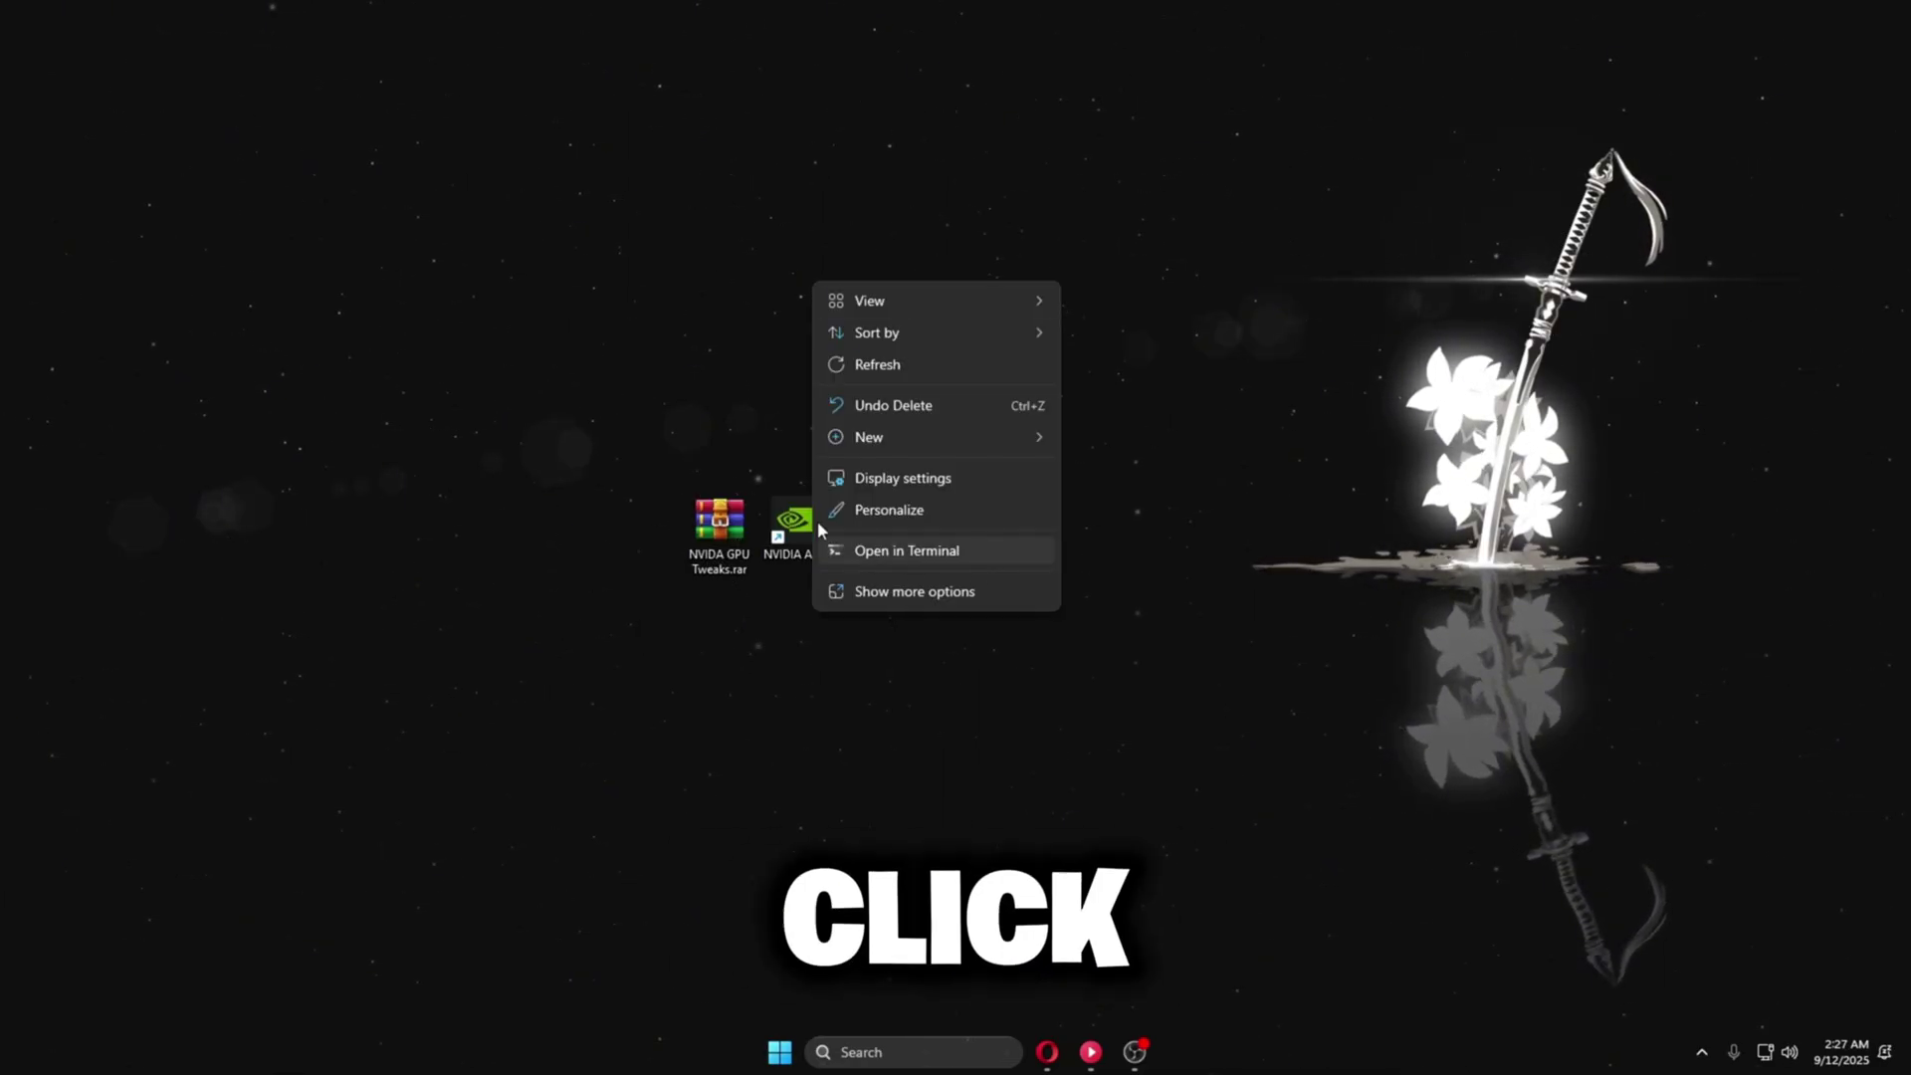
click(895, 592)
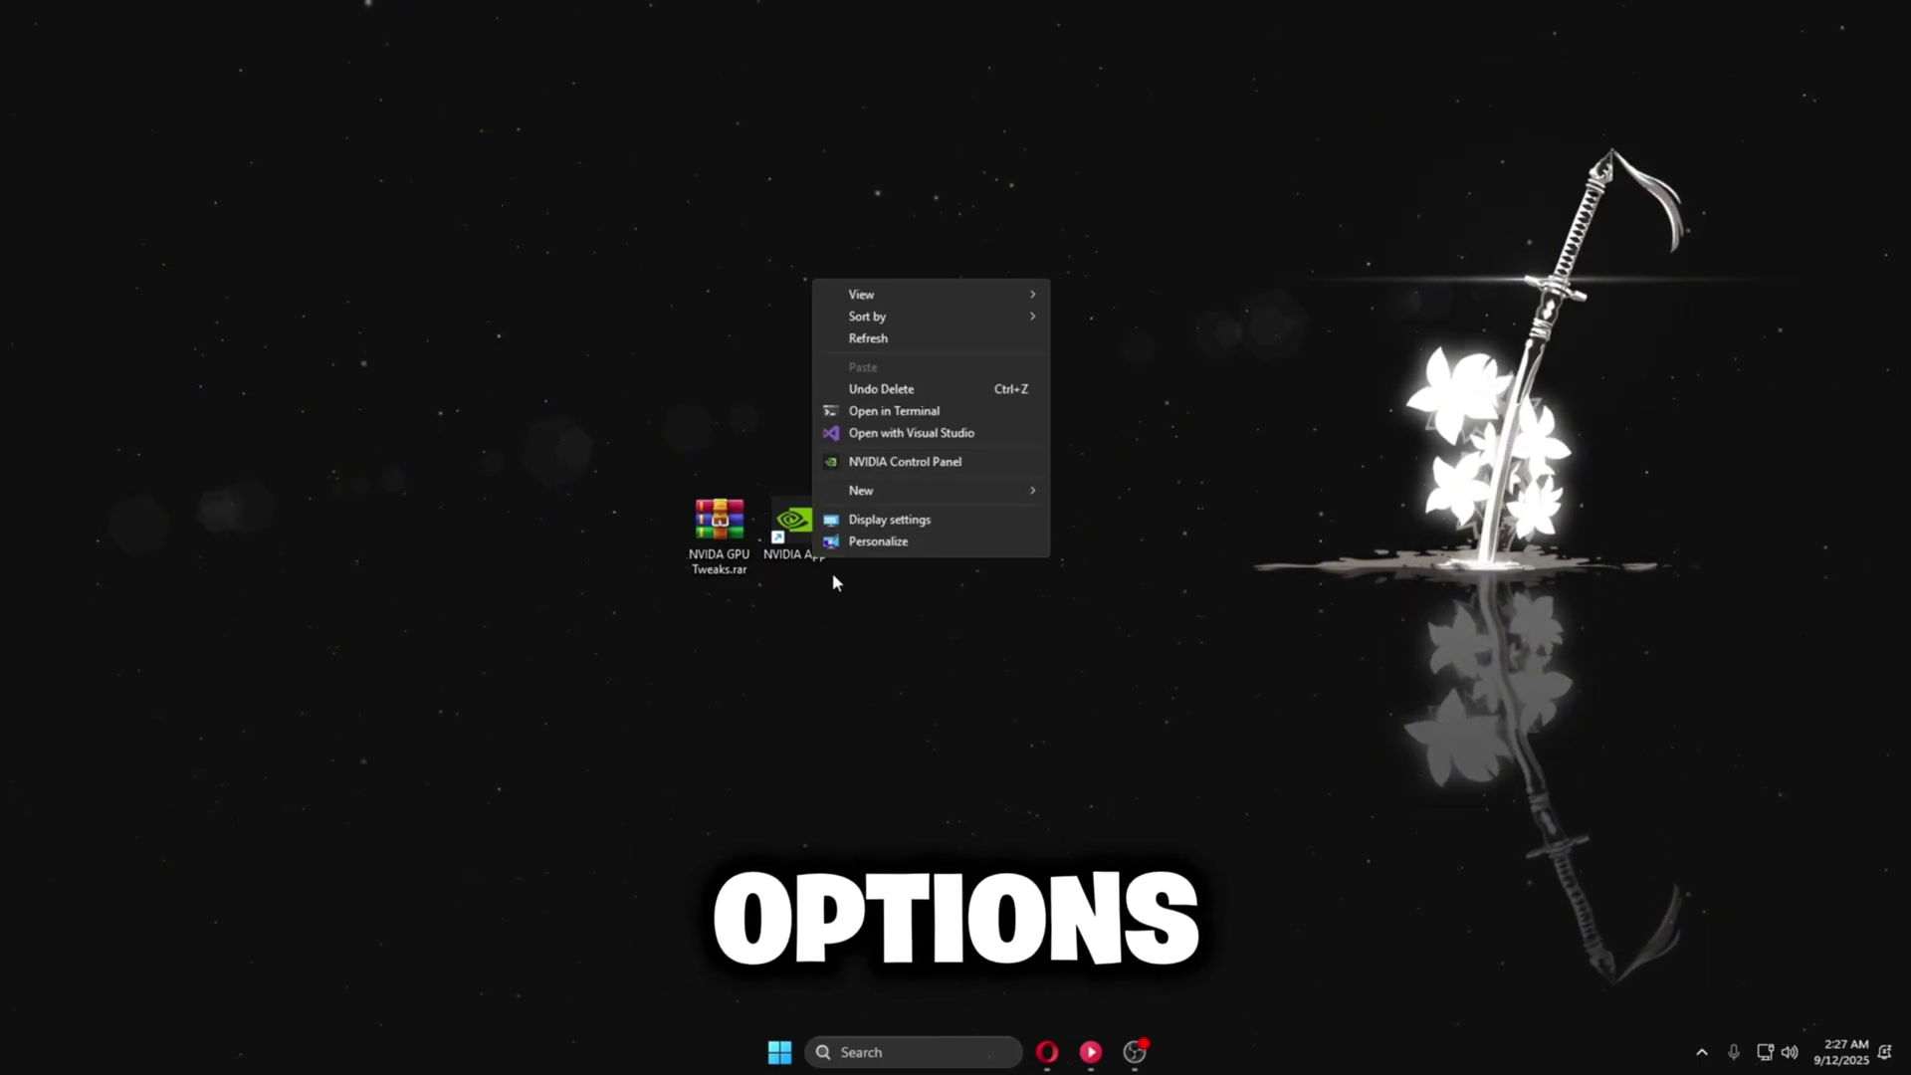
click(1018, 463)
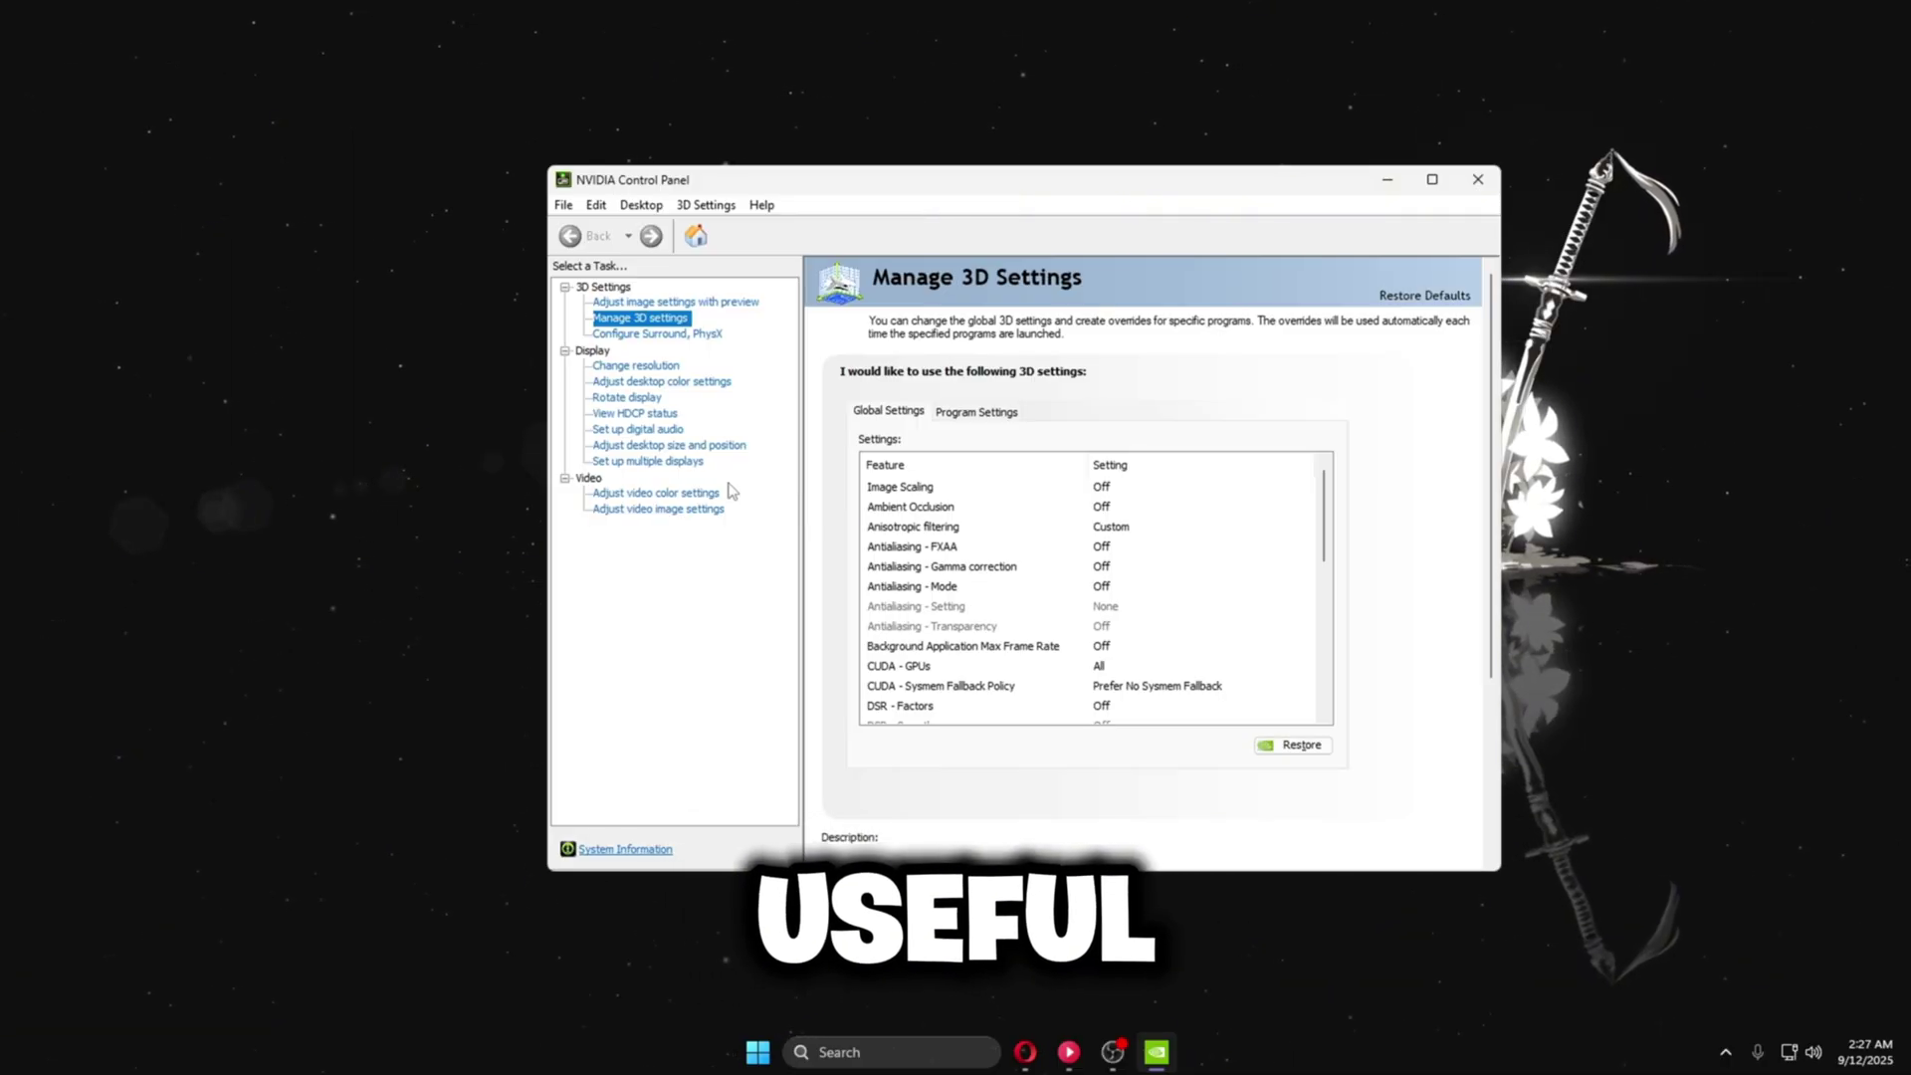
Step: Turn Anisotropic filtering Off in the Global Settings list
click(1117, 488)
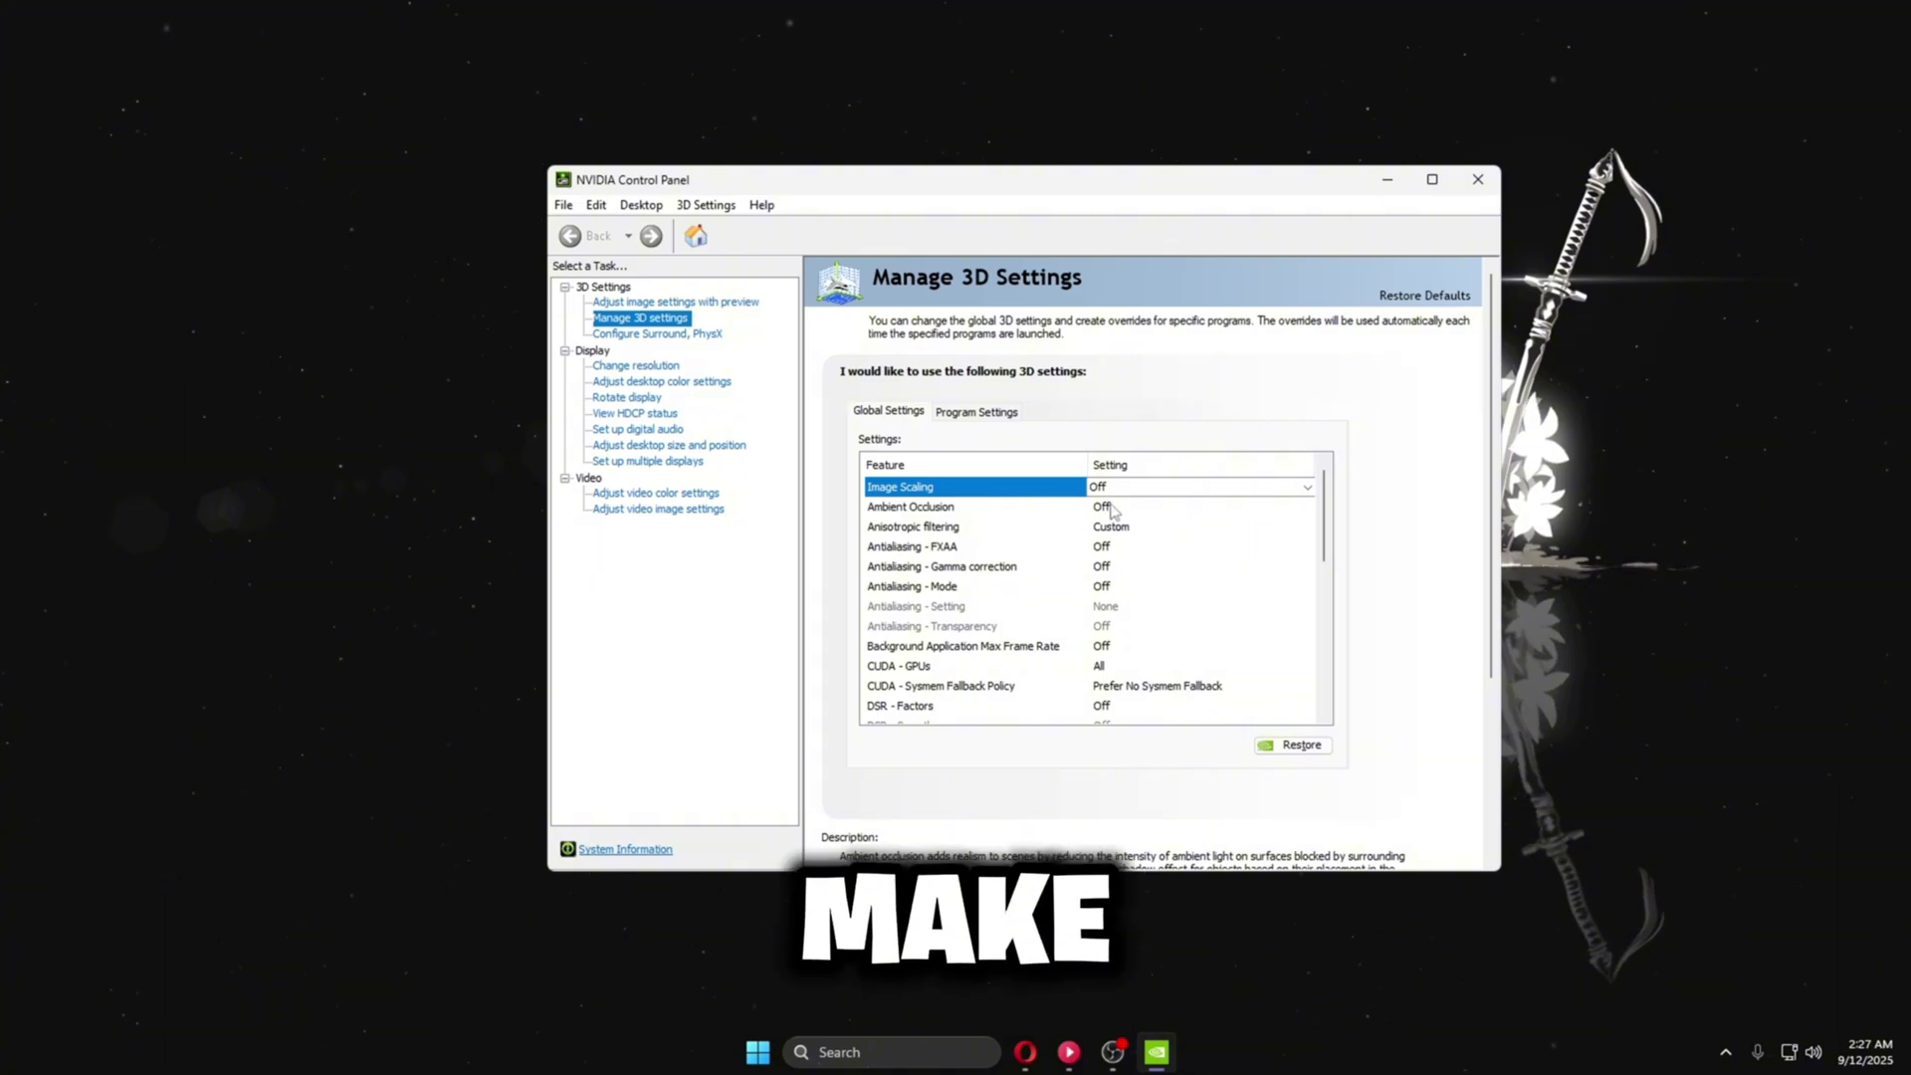
click(1112, 510)
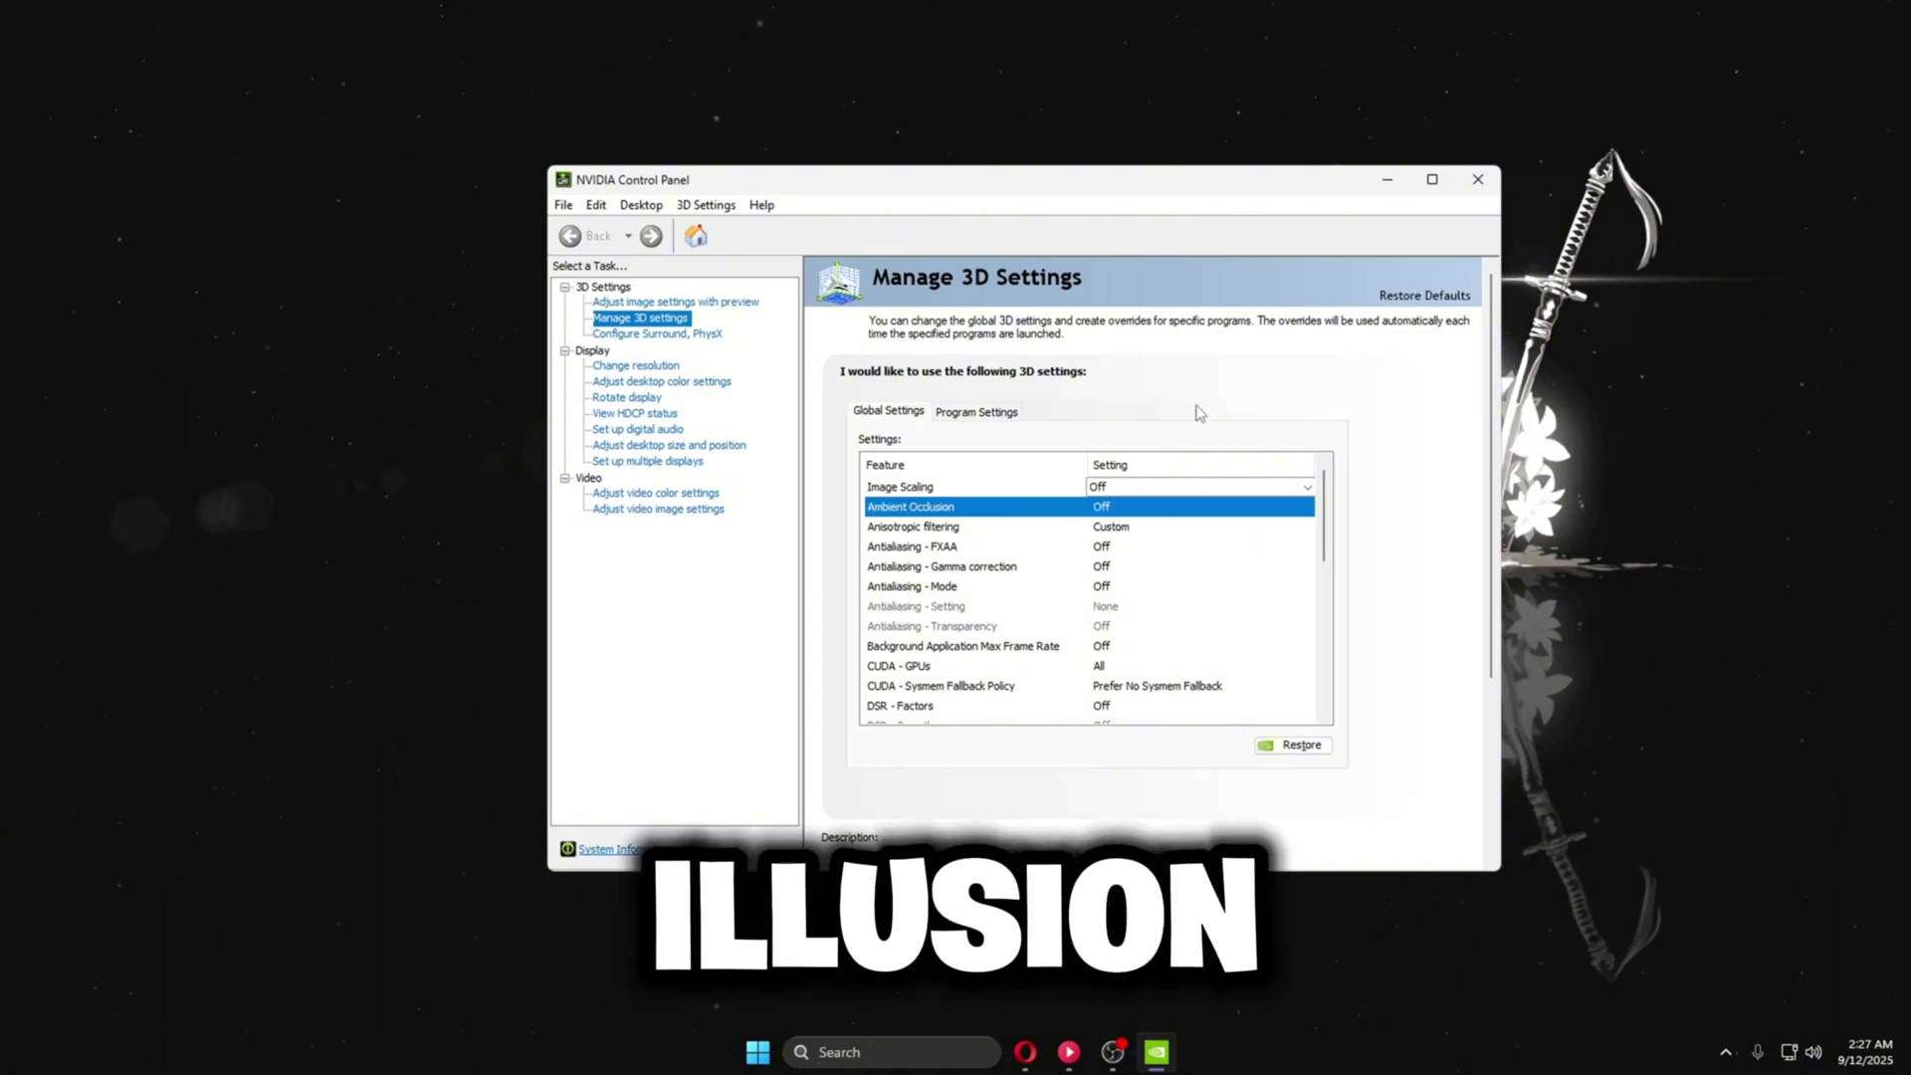
click(1135, 529)
click(1135, 527)
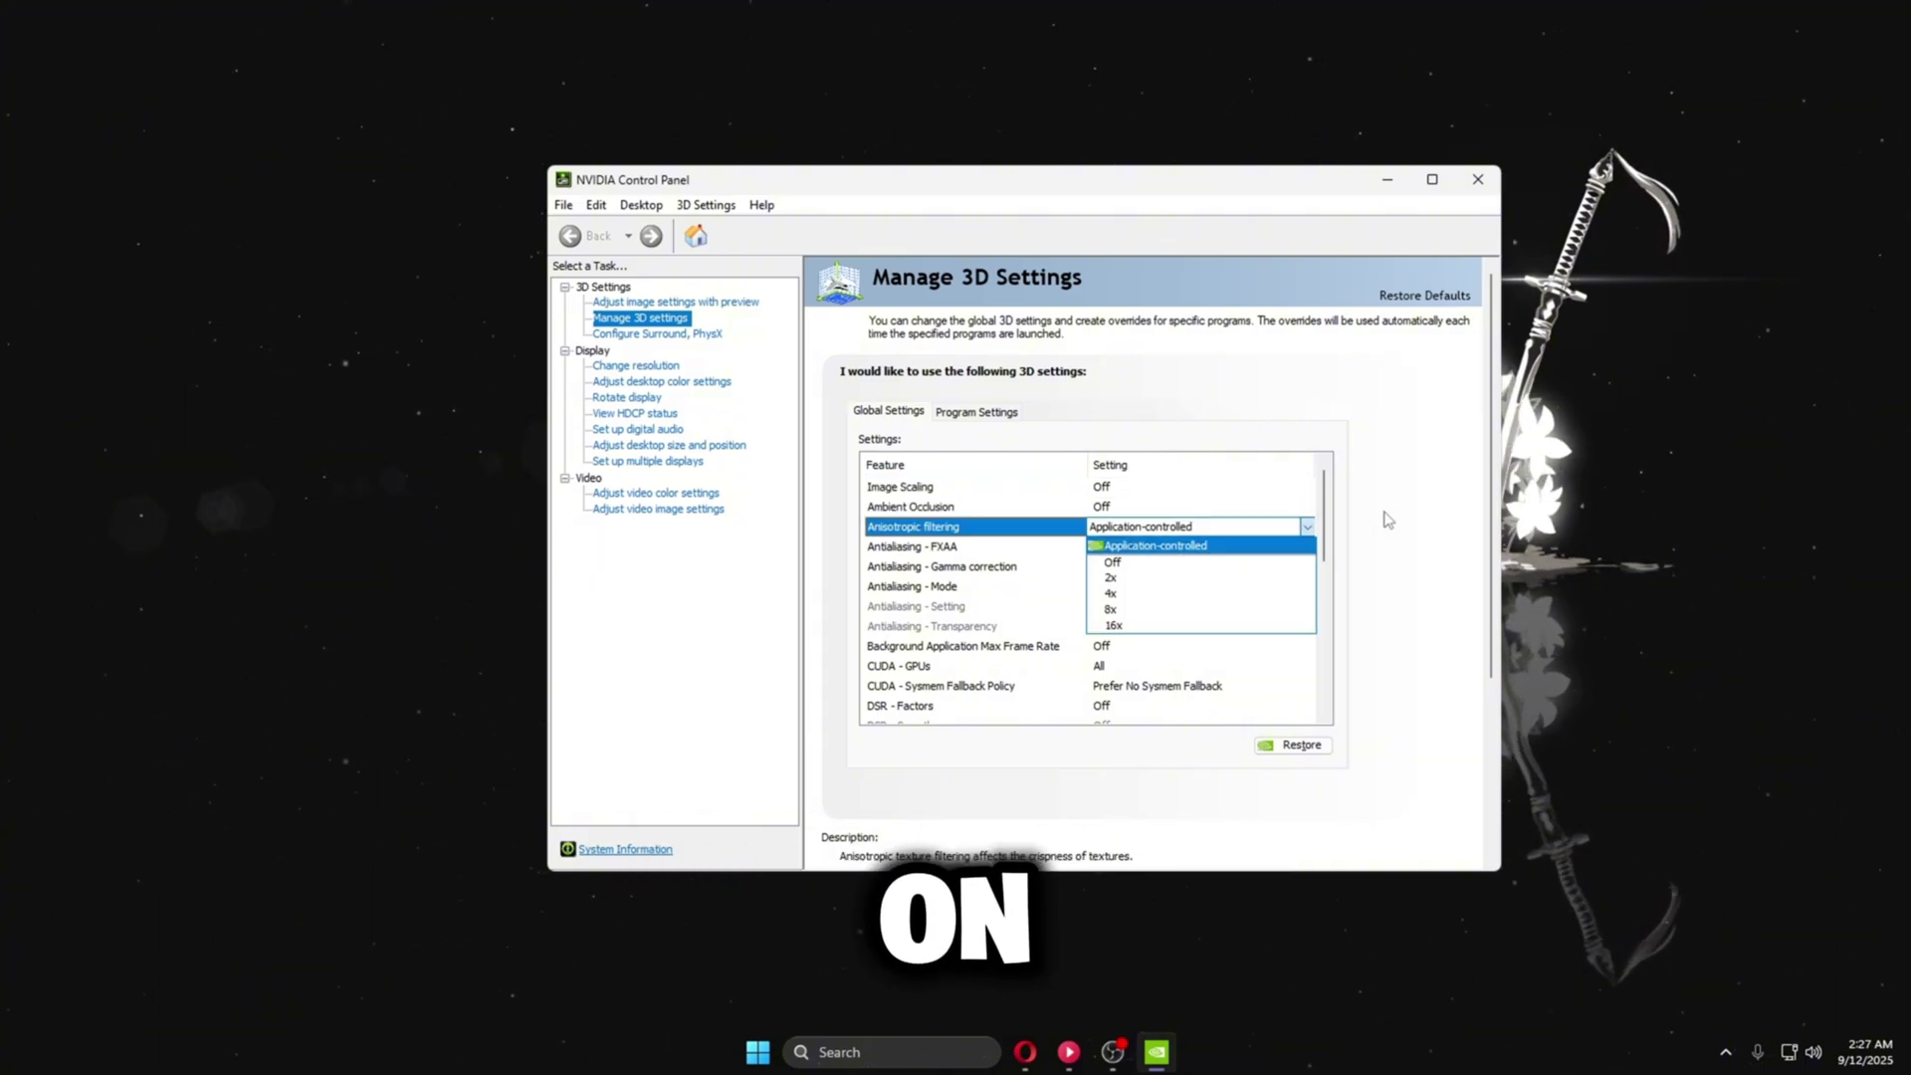
click(1399, 516)
click(1131, 527)
click(1135, 560)
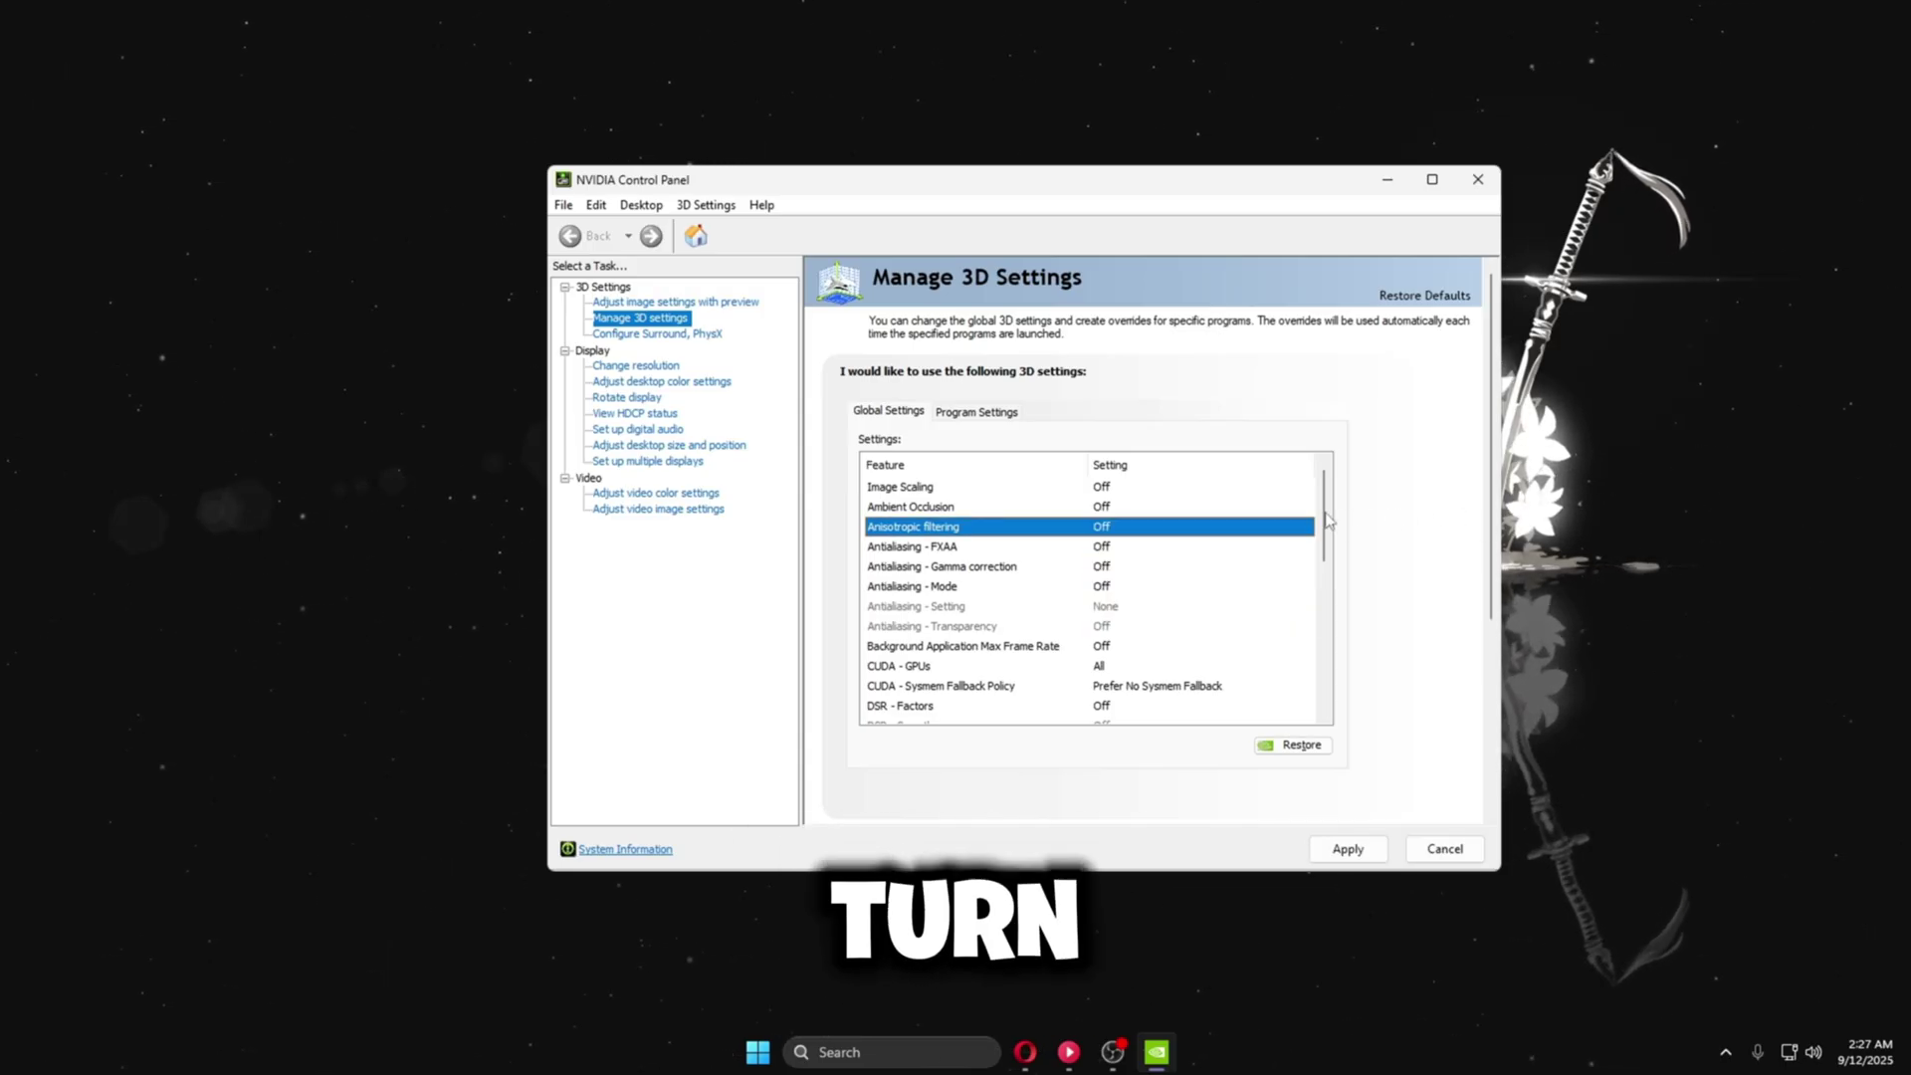
drag(1323, 531, 1327, 564)
Step: Enable the Background Application Max Frame Rate cap at 30 FPS
click(1105, 567)
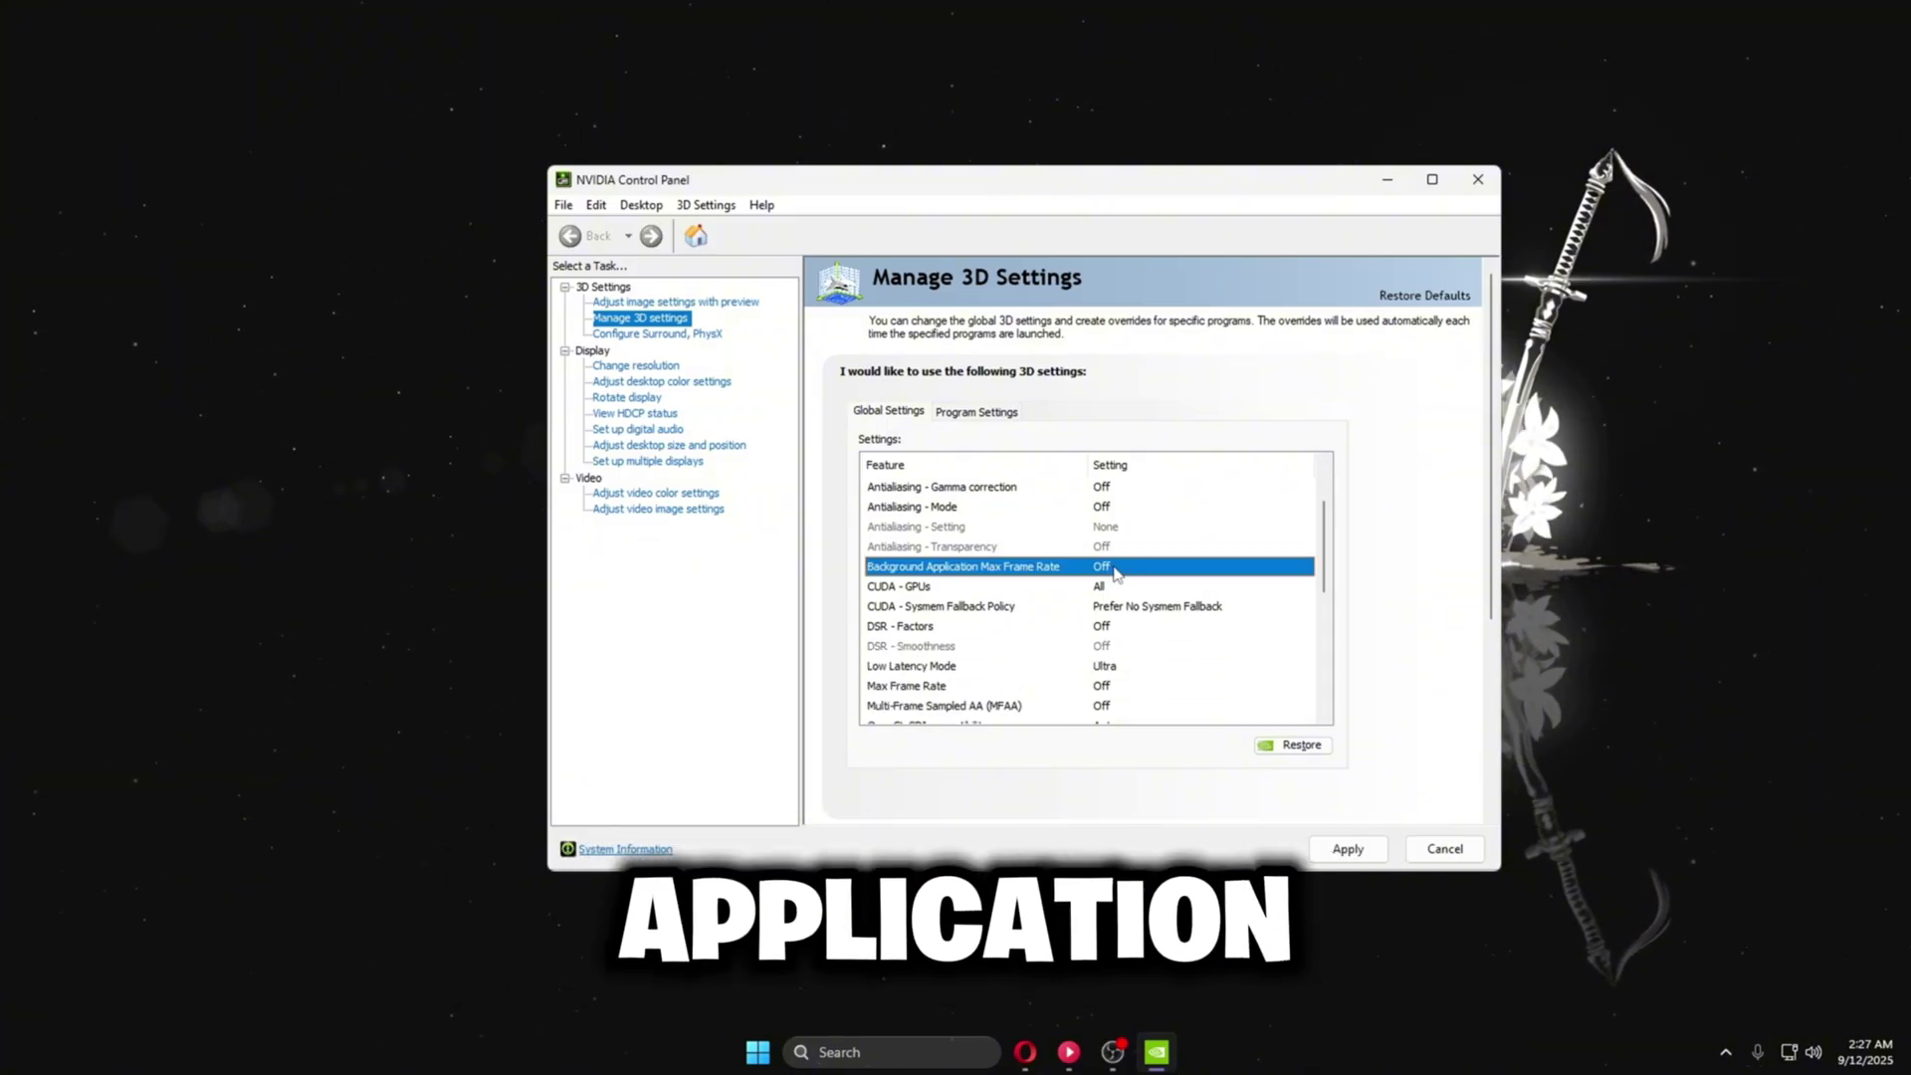
click(1113, 567)
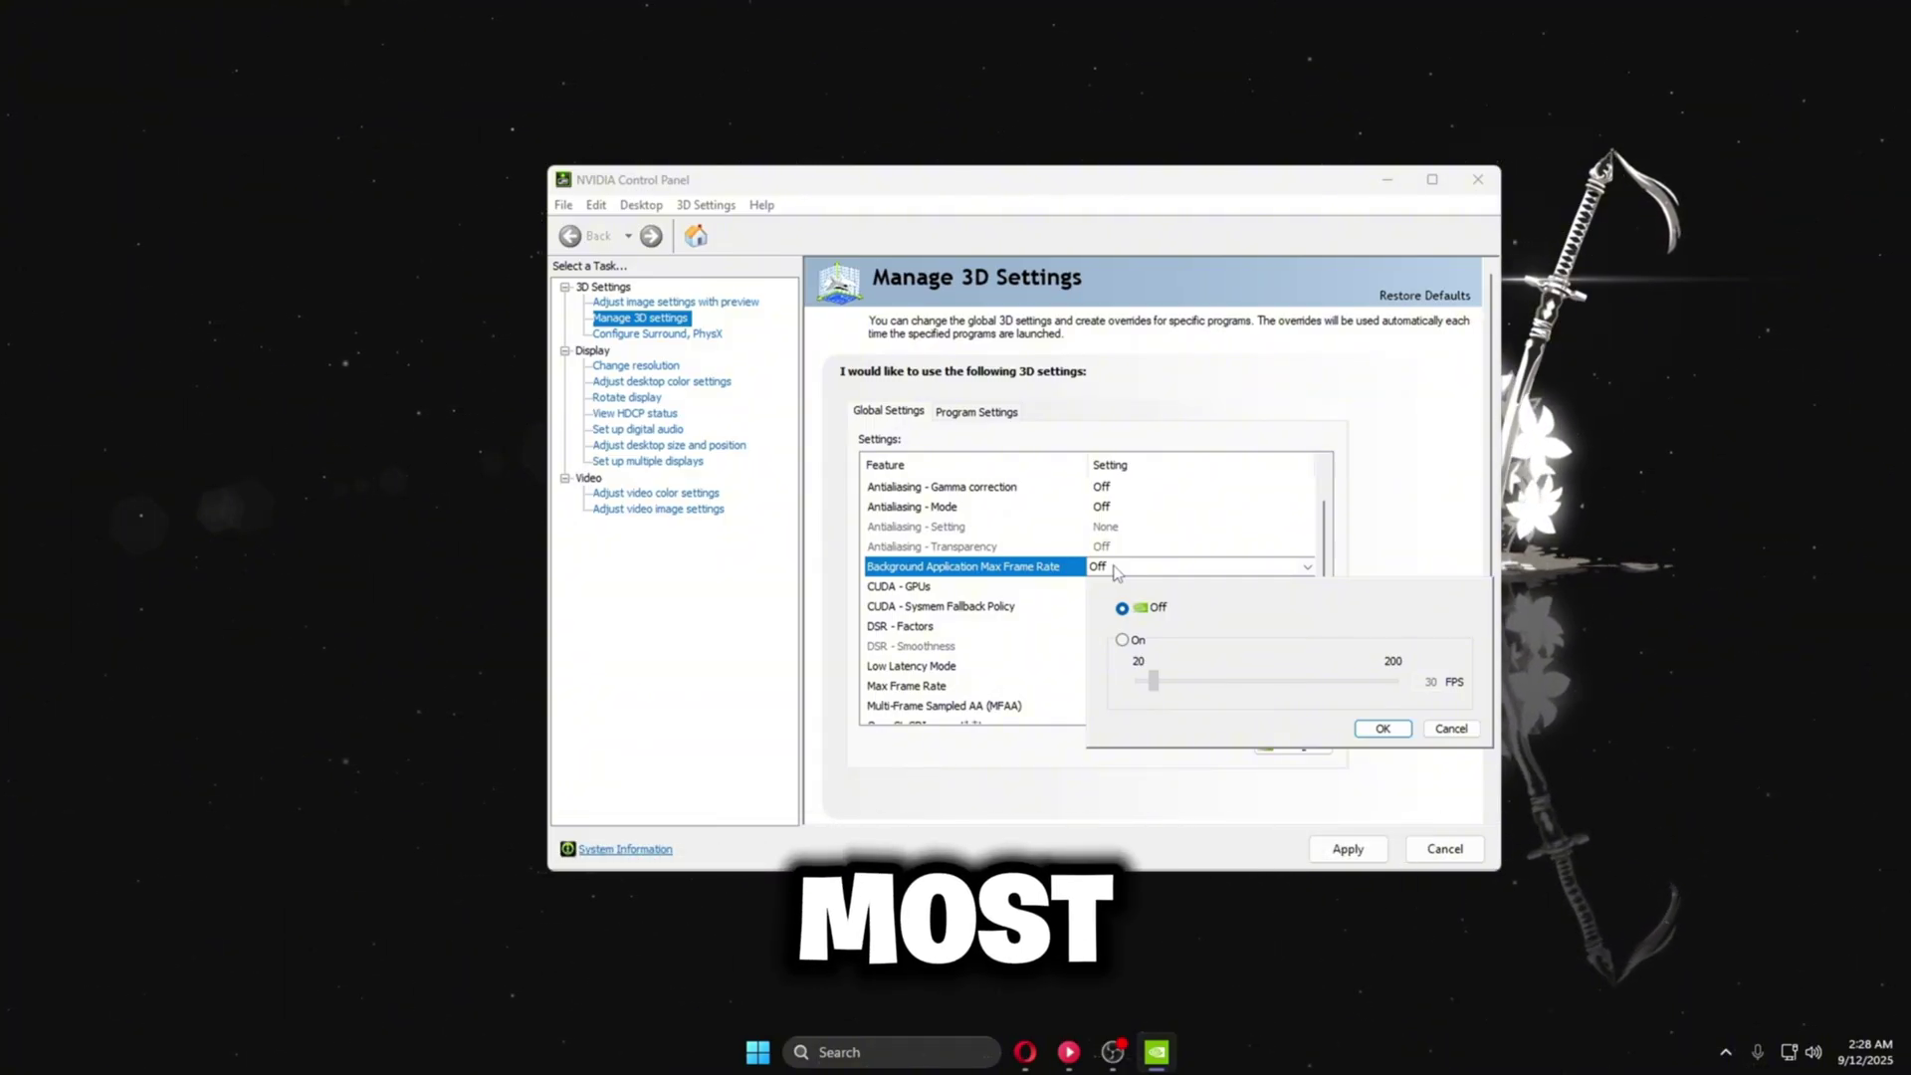
click(1138, 642)
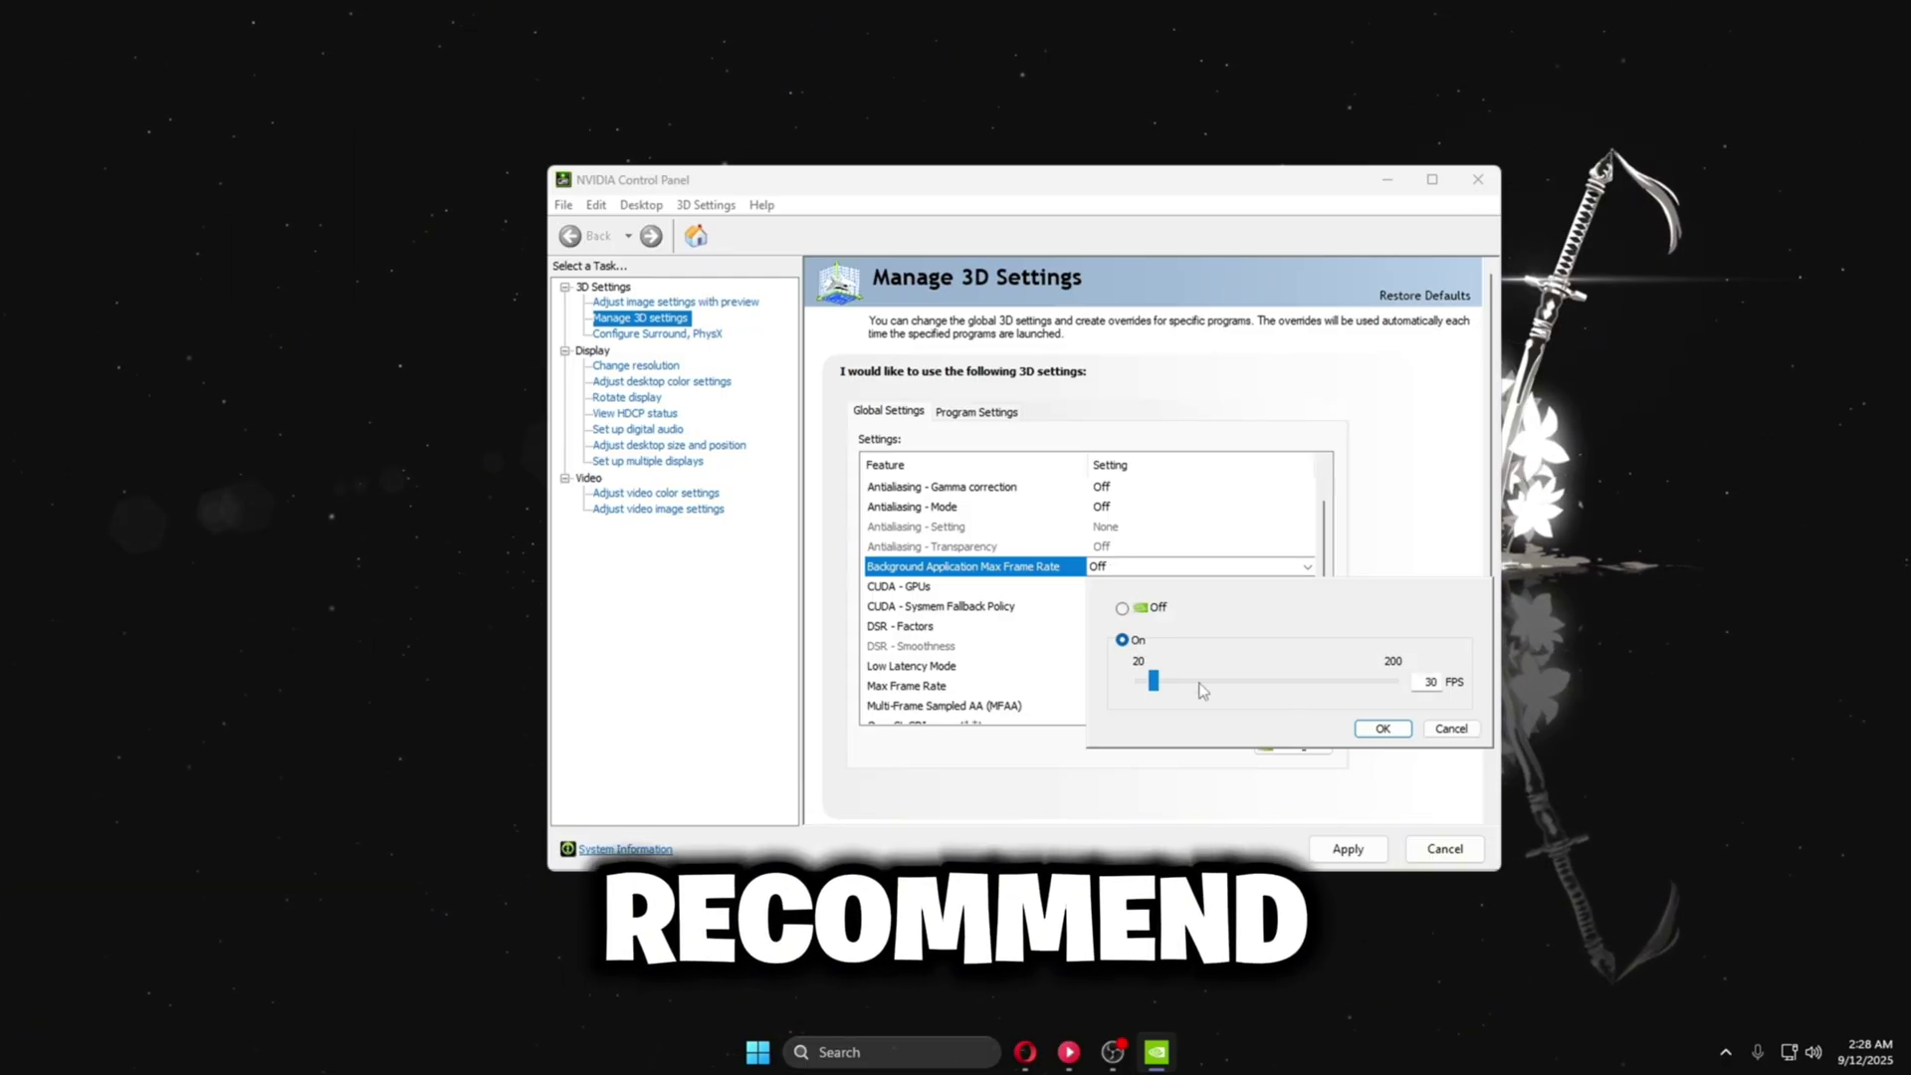
click(1383, 729)
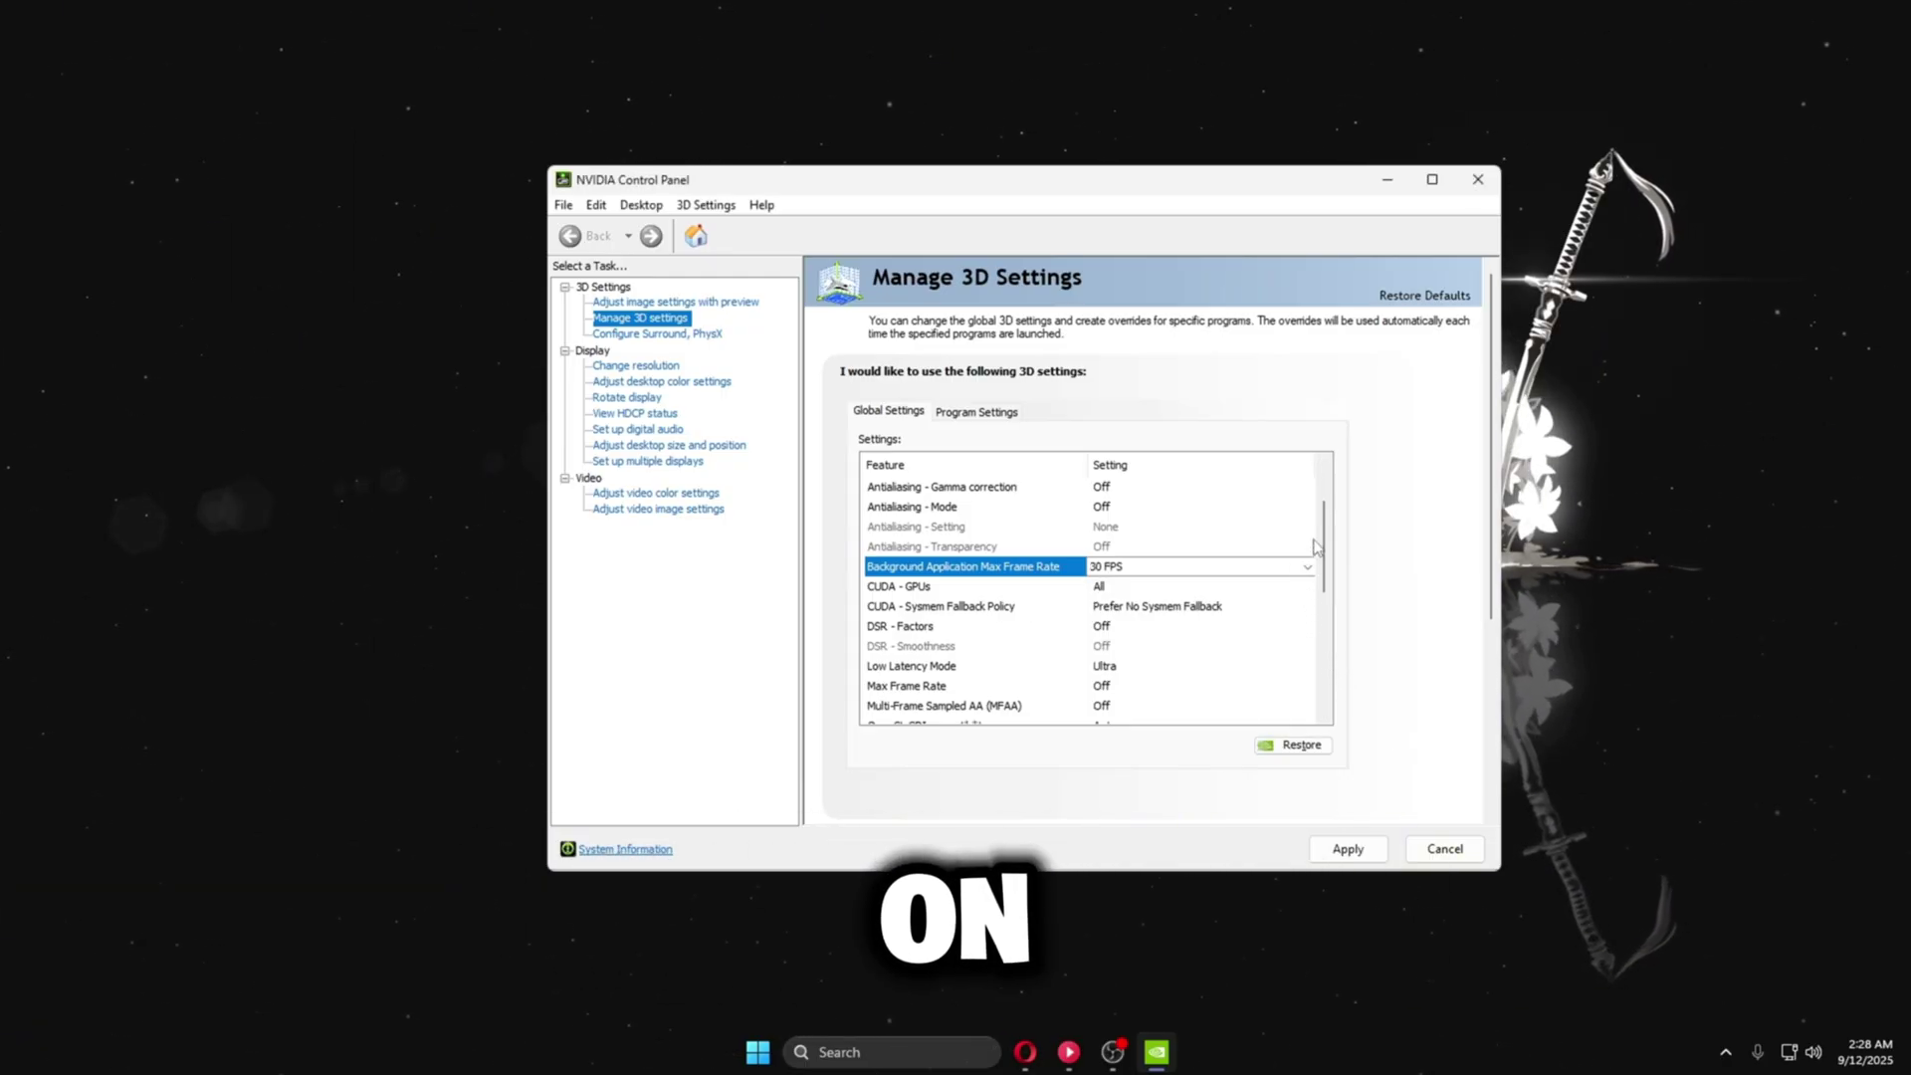
scroll(1314, 551, down, 1)
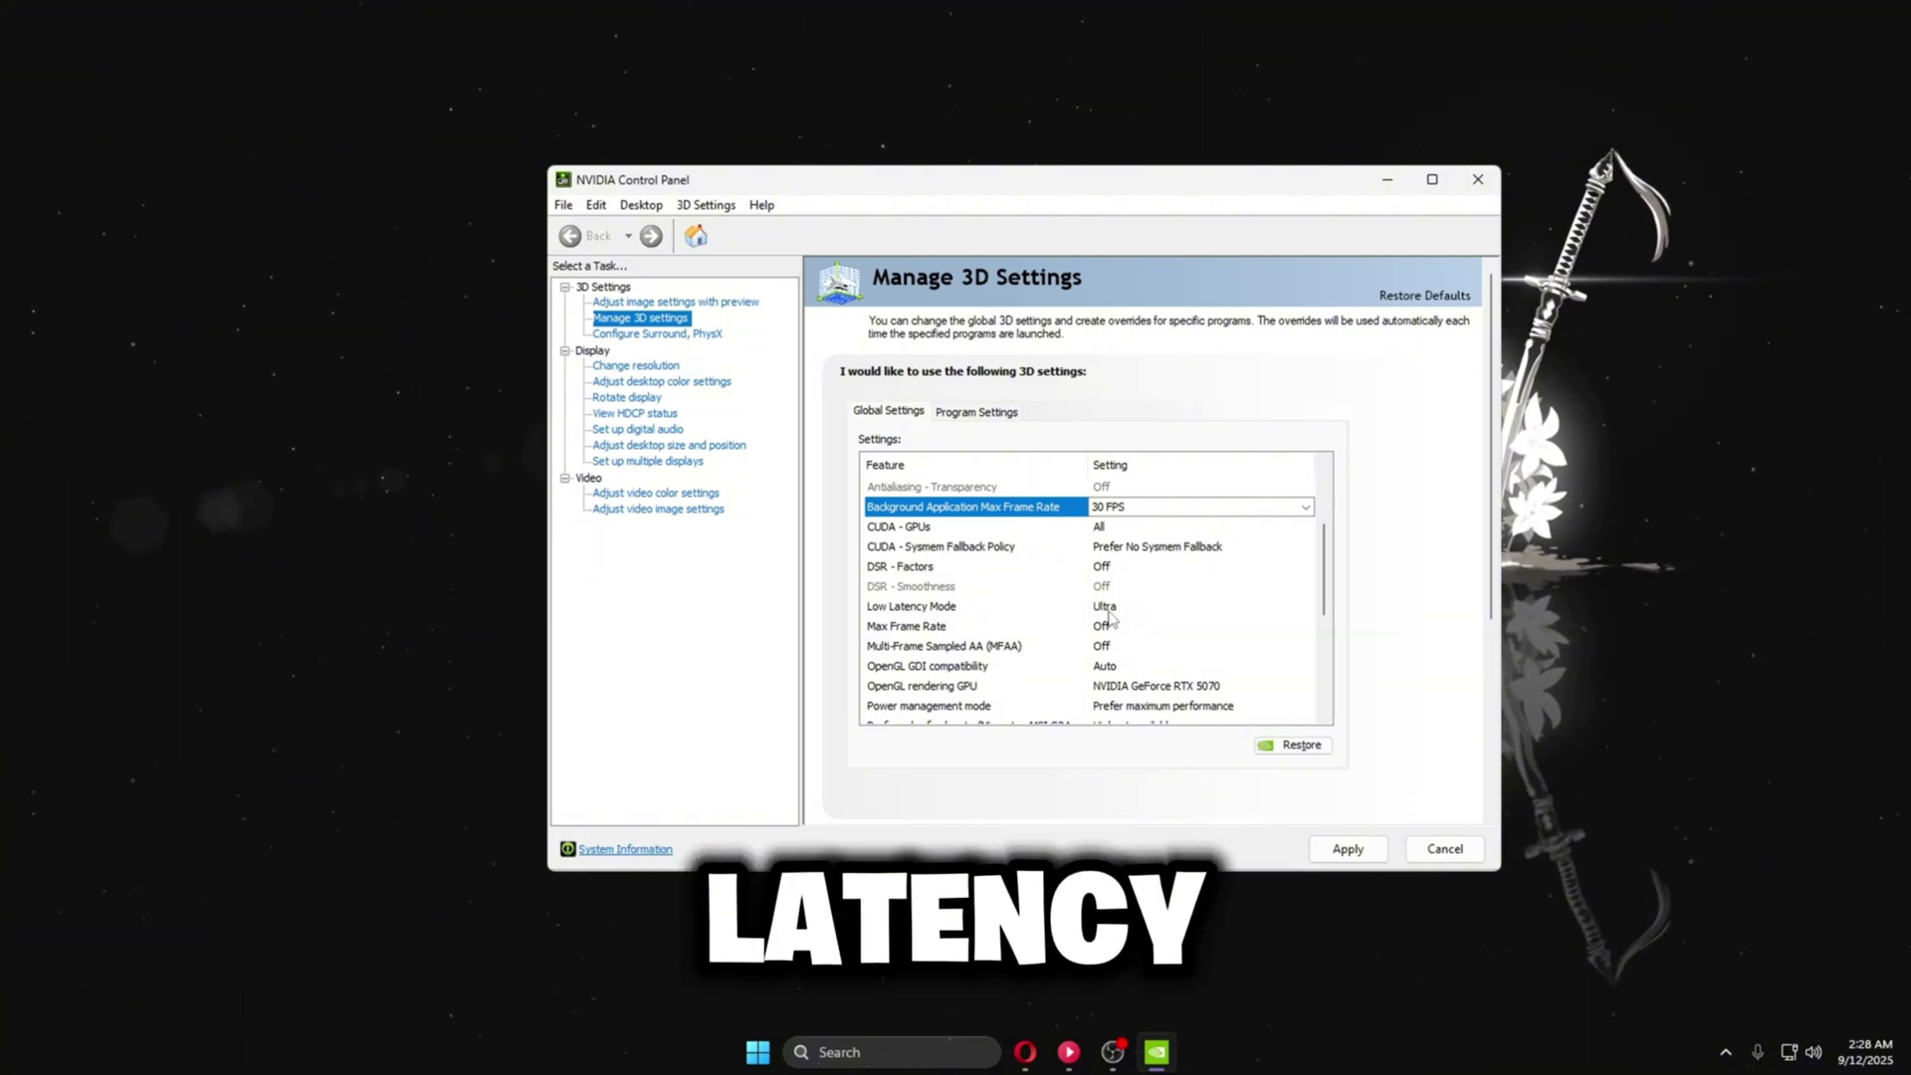
Step: Keep Low Latency Mode set to Ultra
click(1107, 609)
click(1291, 606)
click(1382, 584)
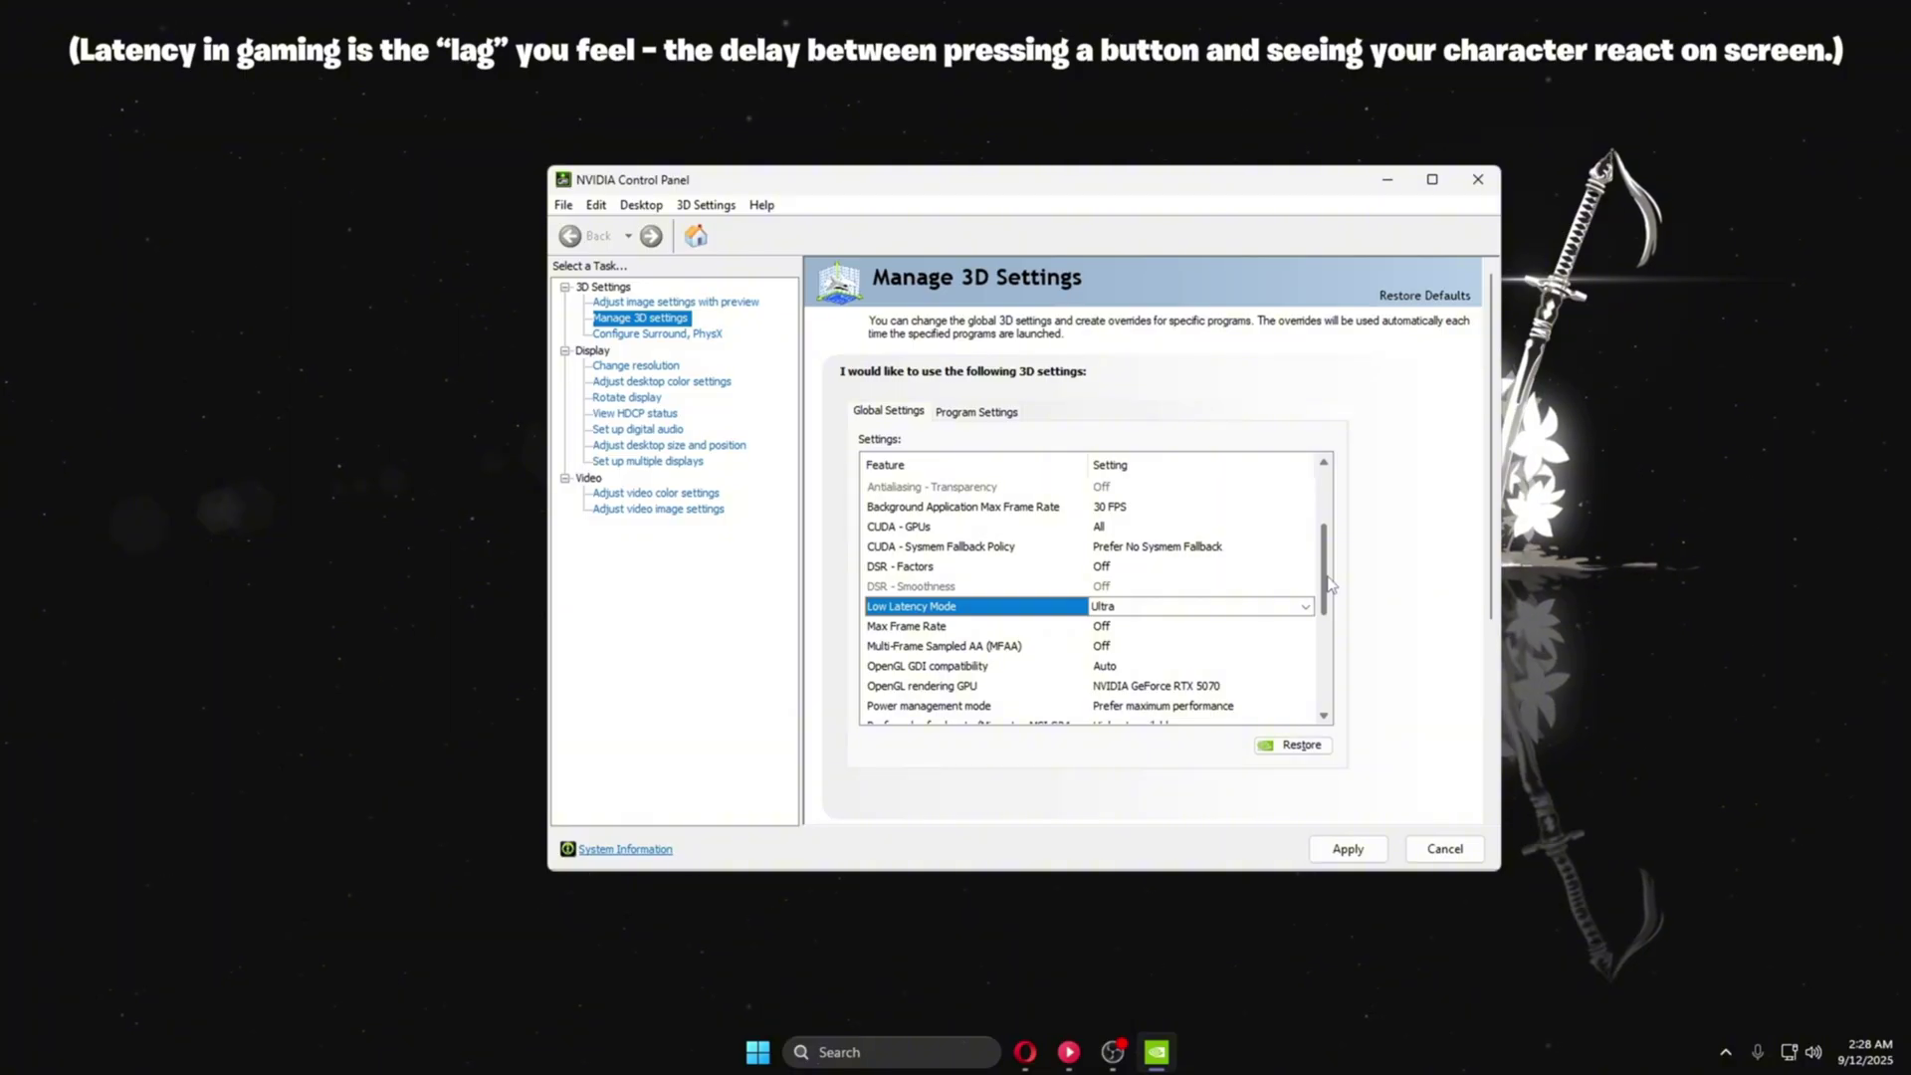
scroll(1329, 584, down, 1)
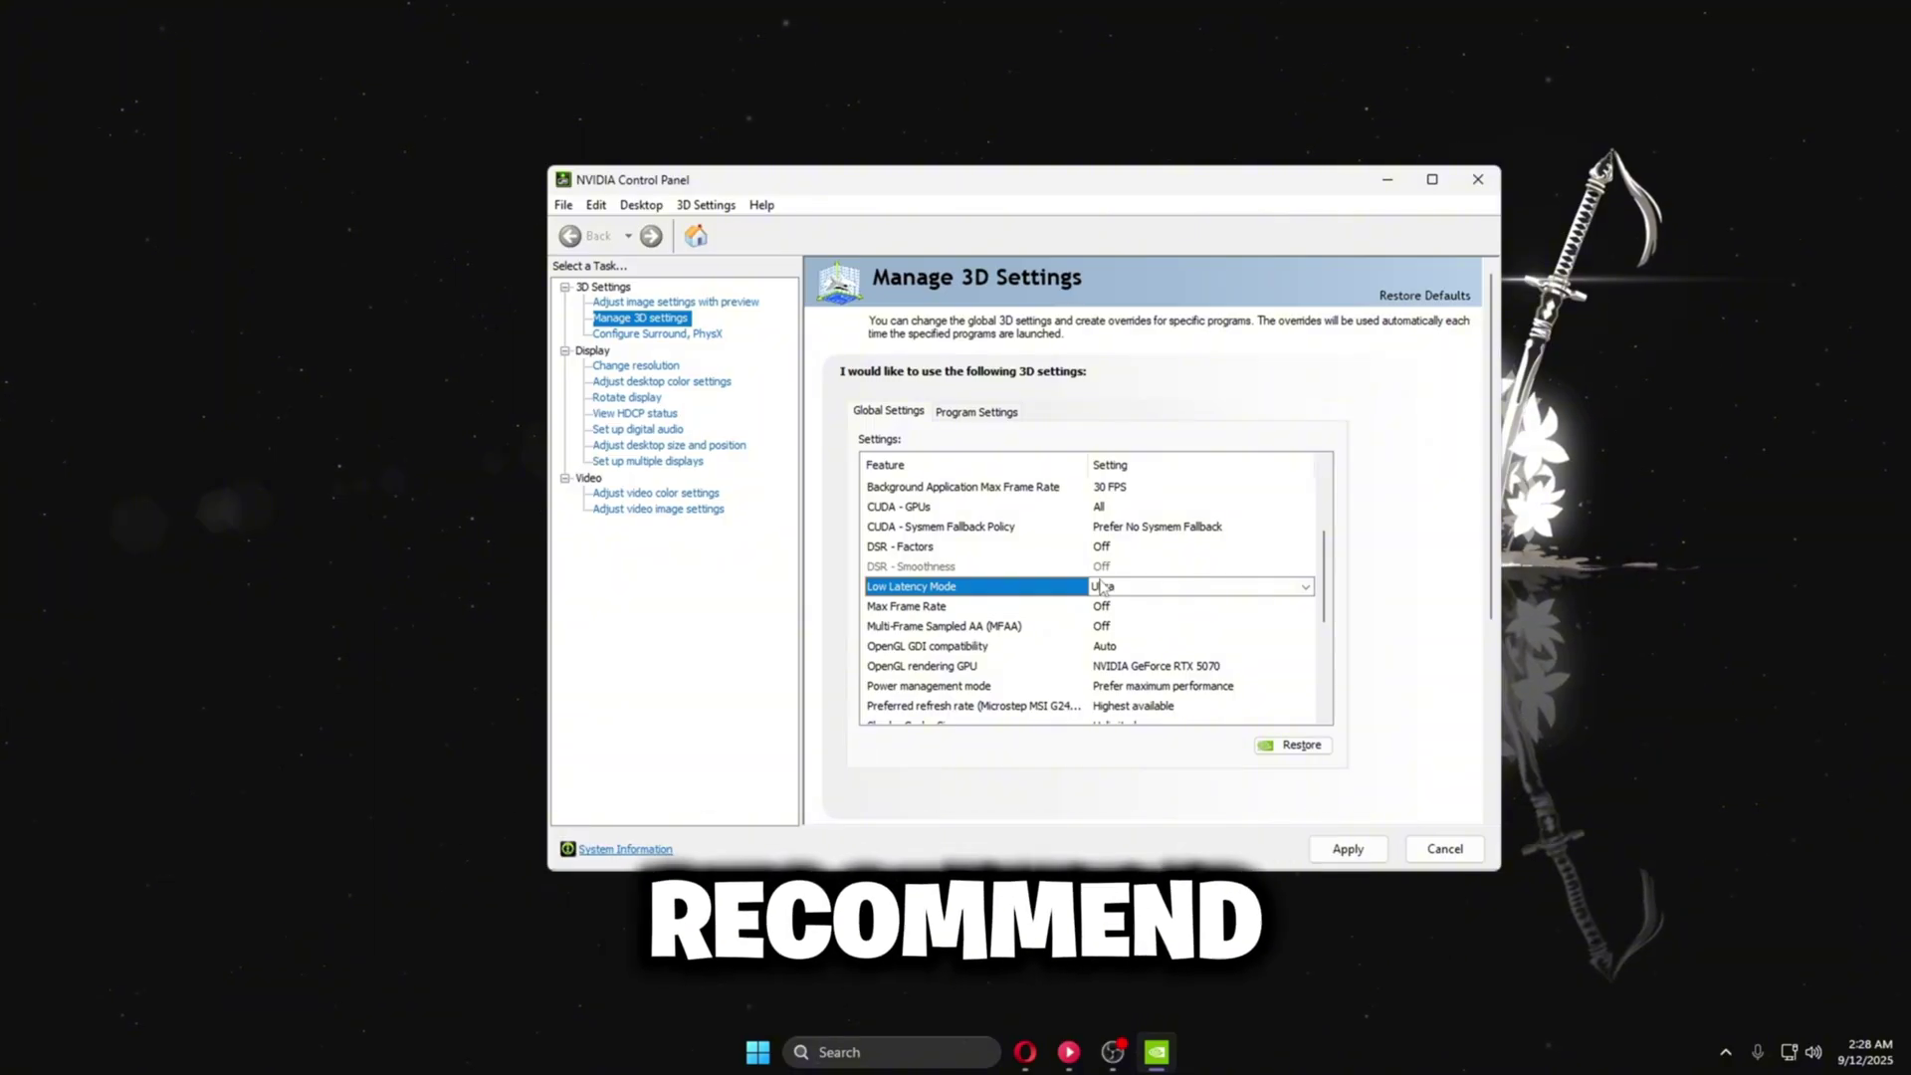
scroll(1326, 615, down, 1)
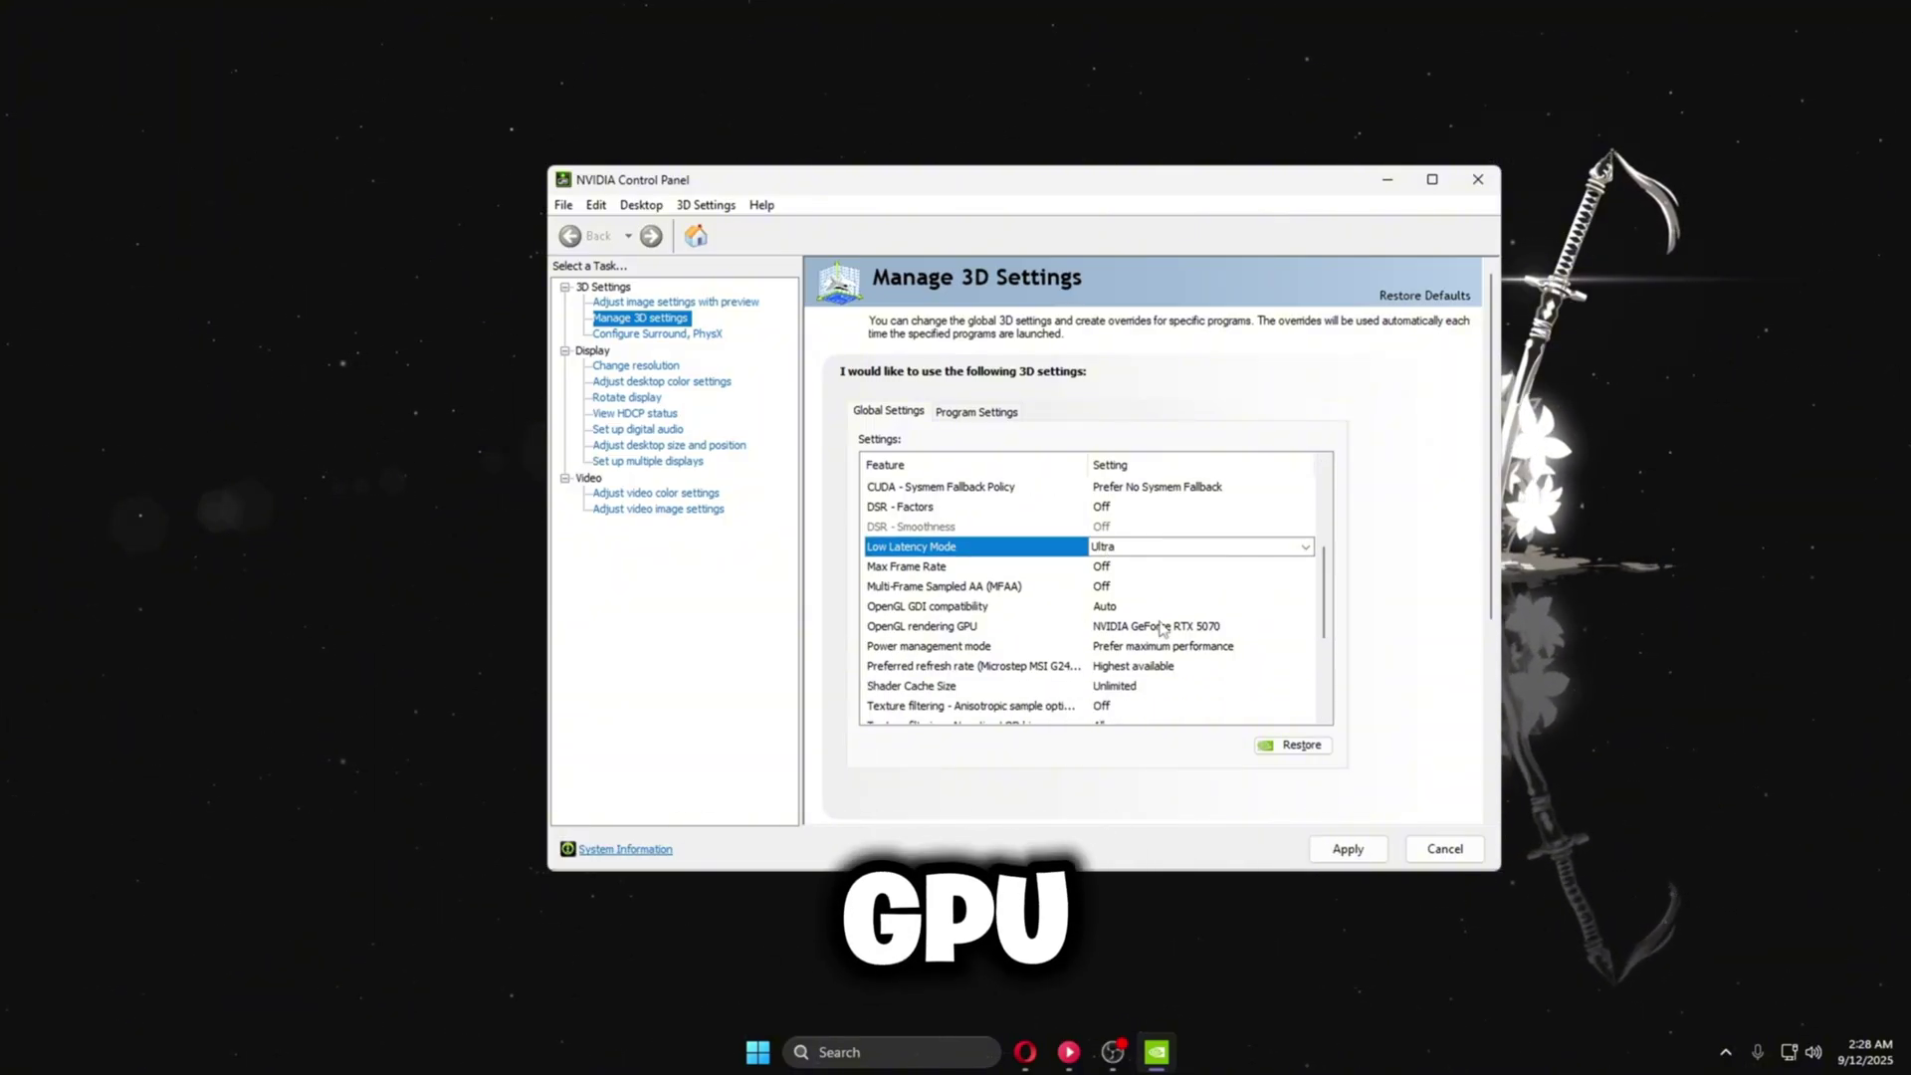
Step: Keep OpenGL rendering on the GeForce RTX 5070 and power management at Prefer maximum performance
click(1159, 627)
click(1326, 597)
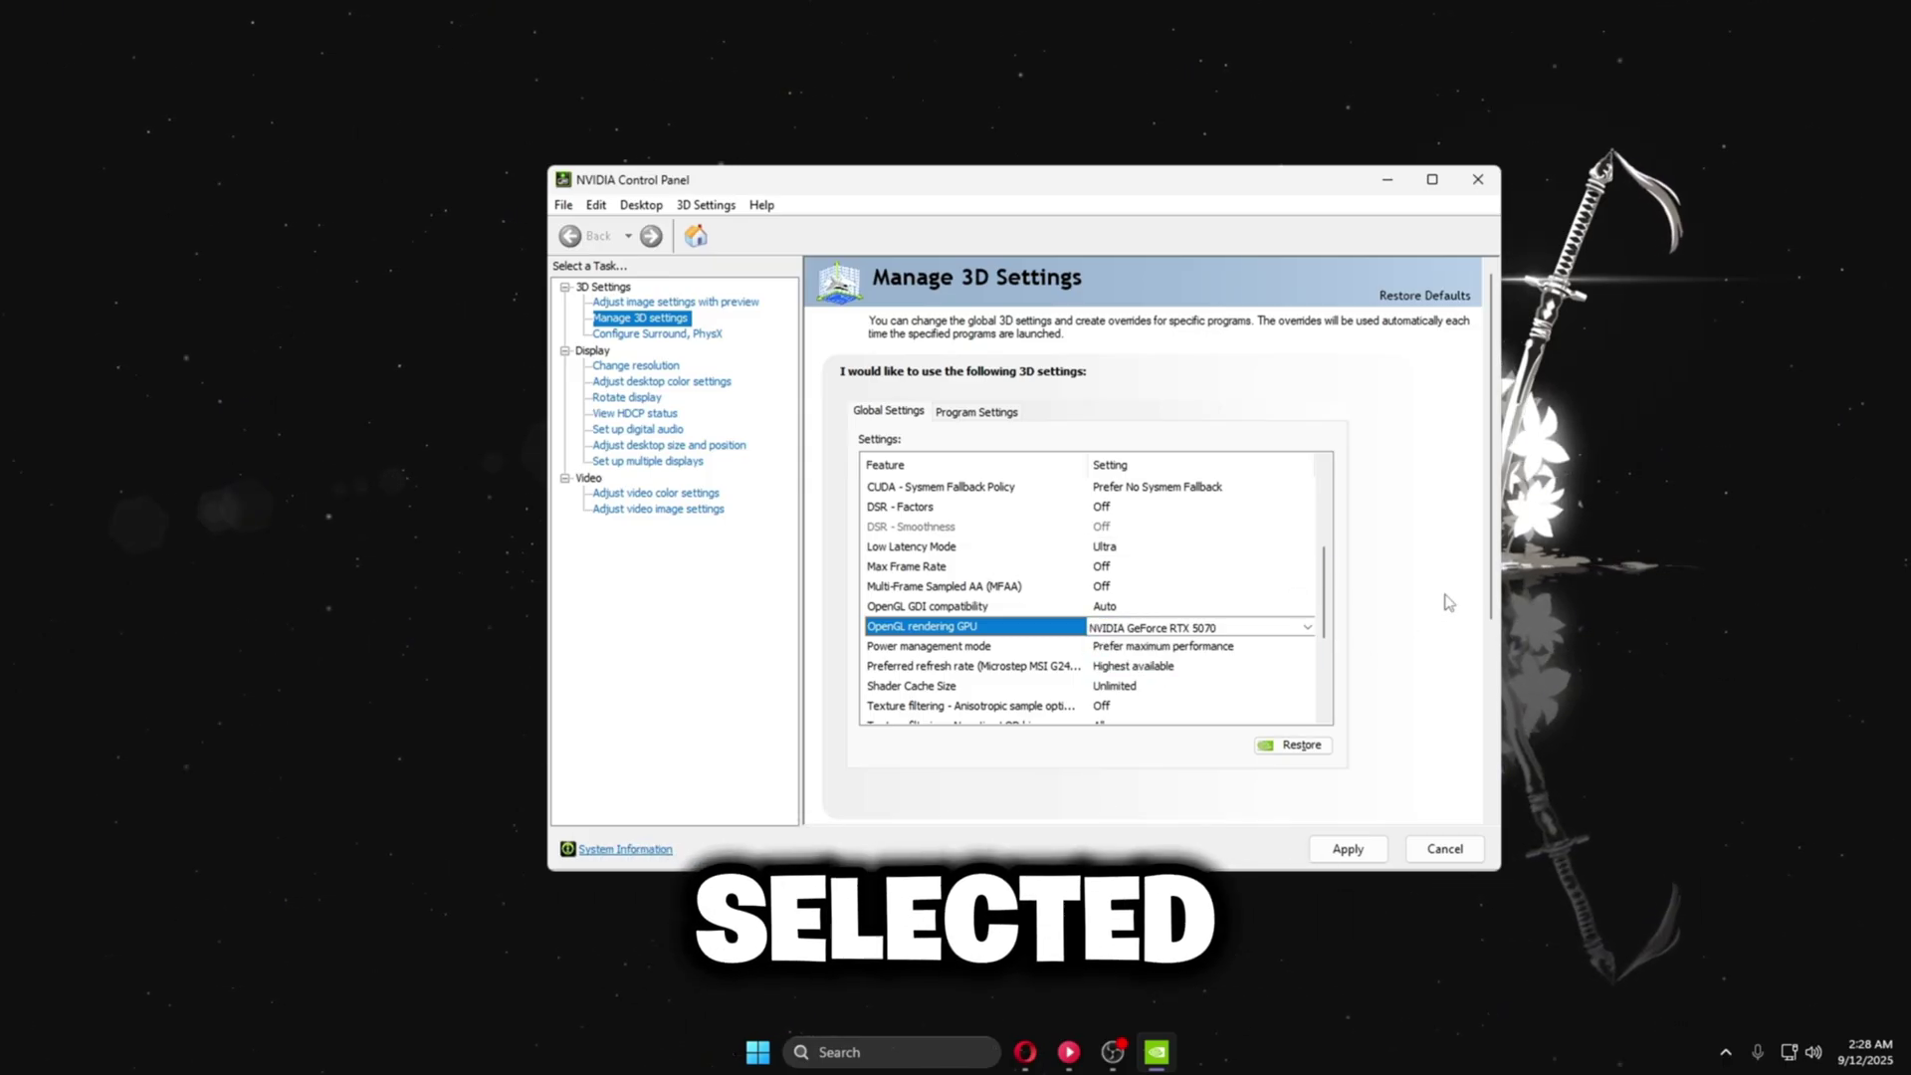
scroll(1299, 619, down, 2)
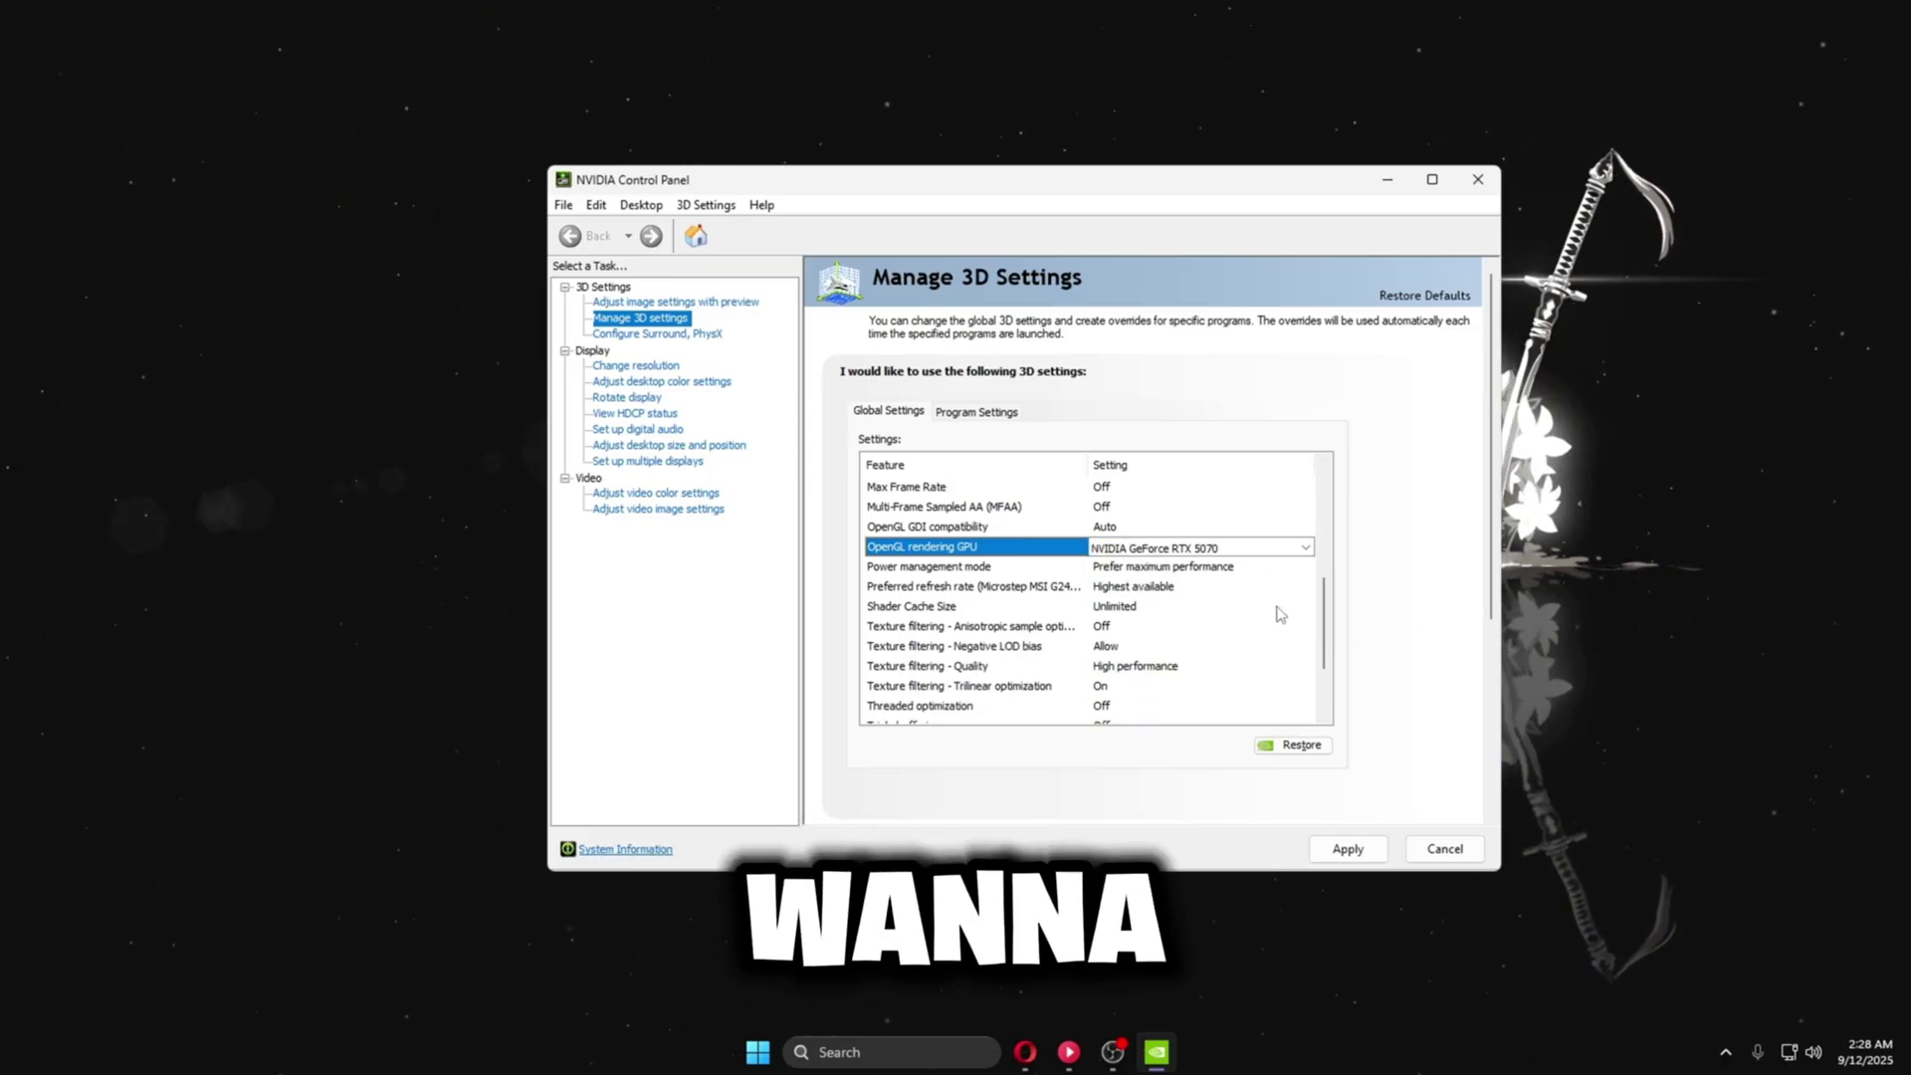
click(1145, 570)
click(1269, 569)
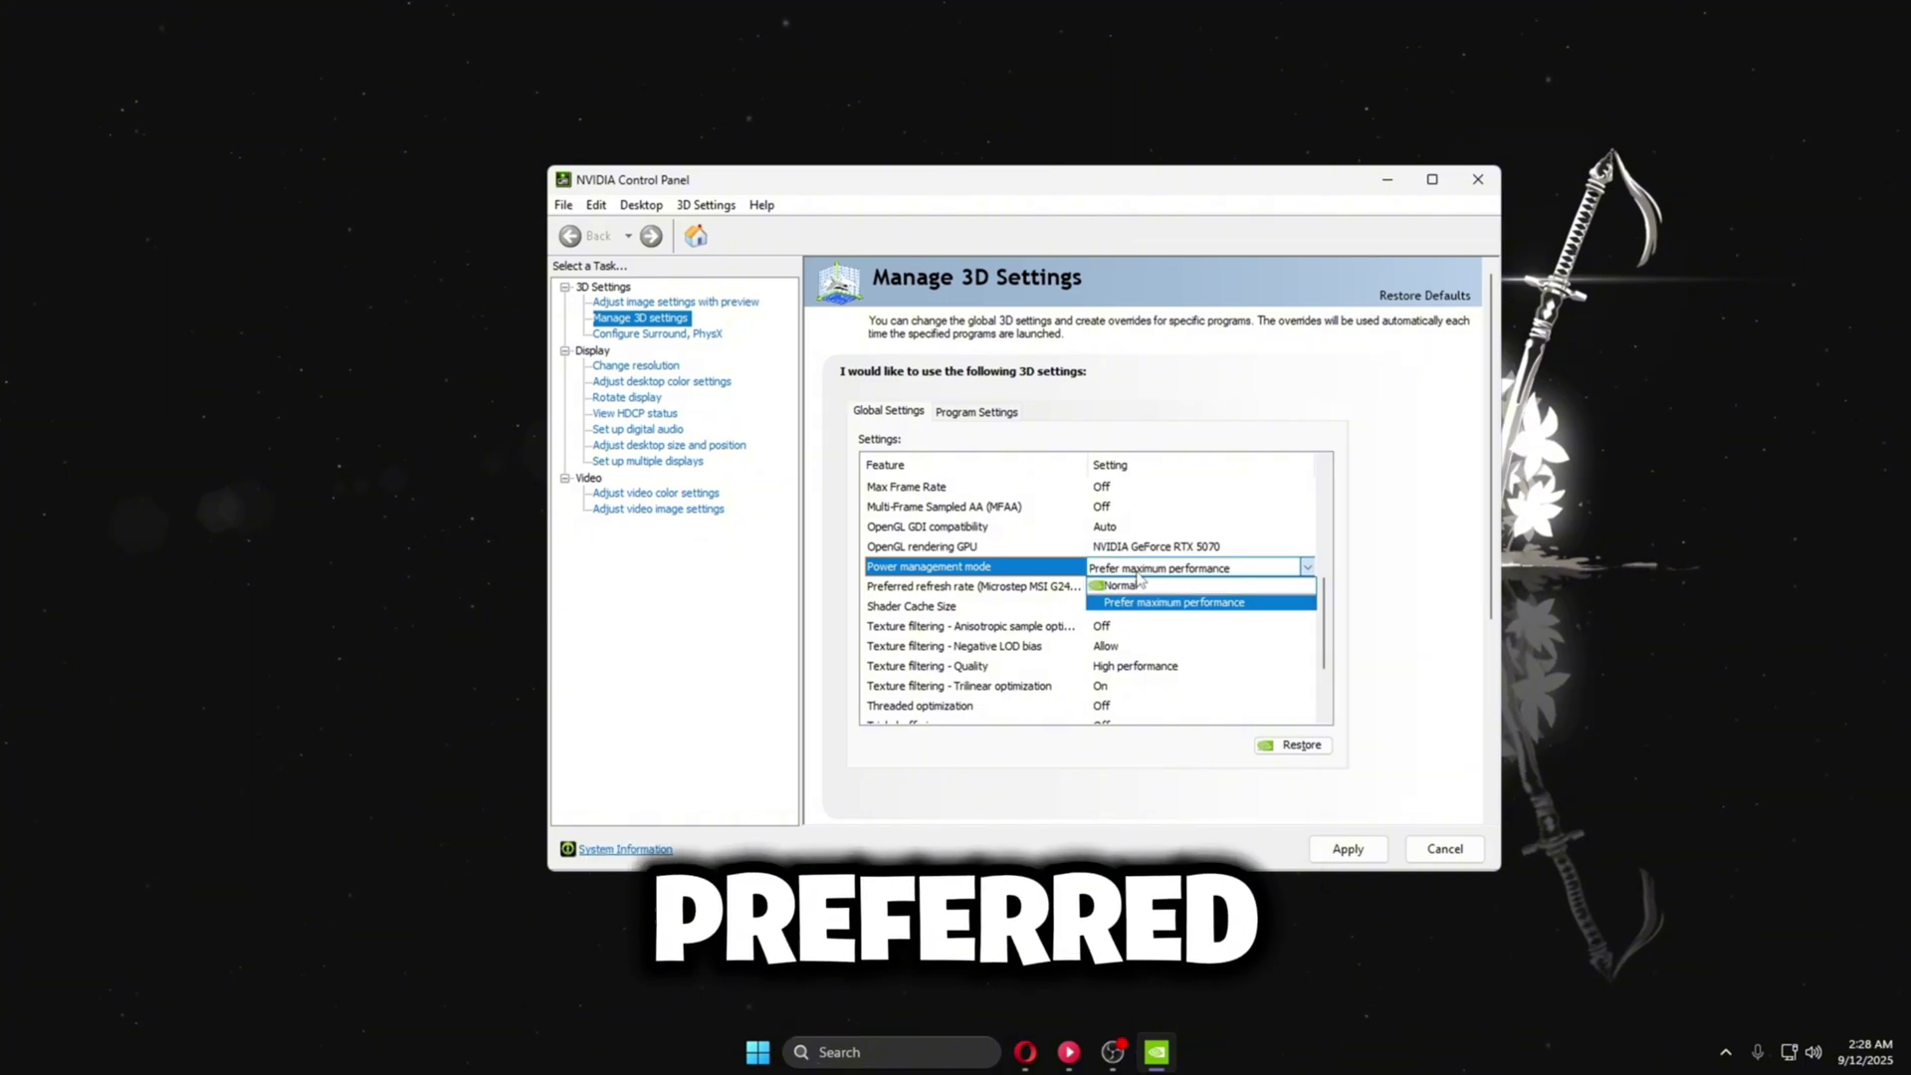
click(1265, 603)
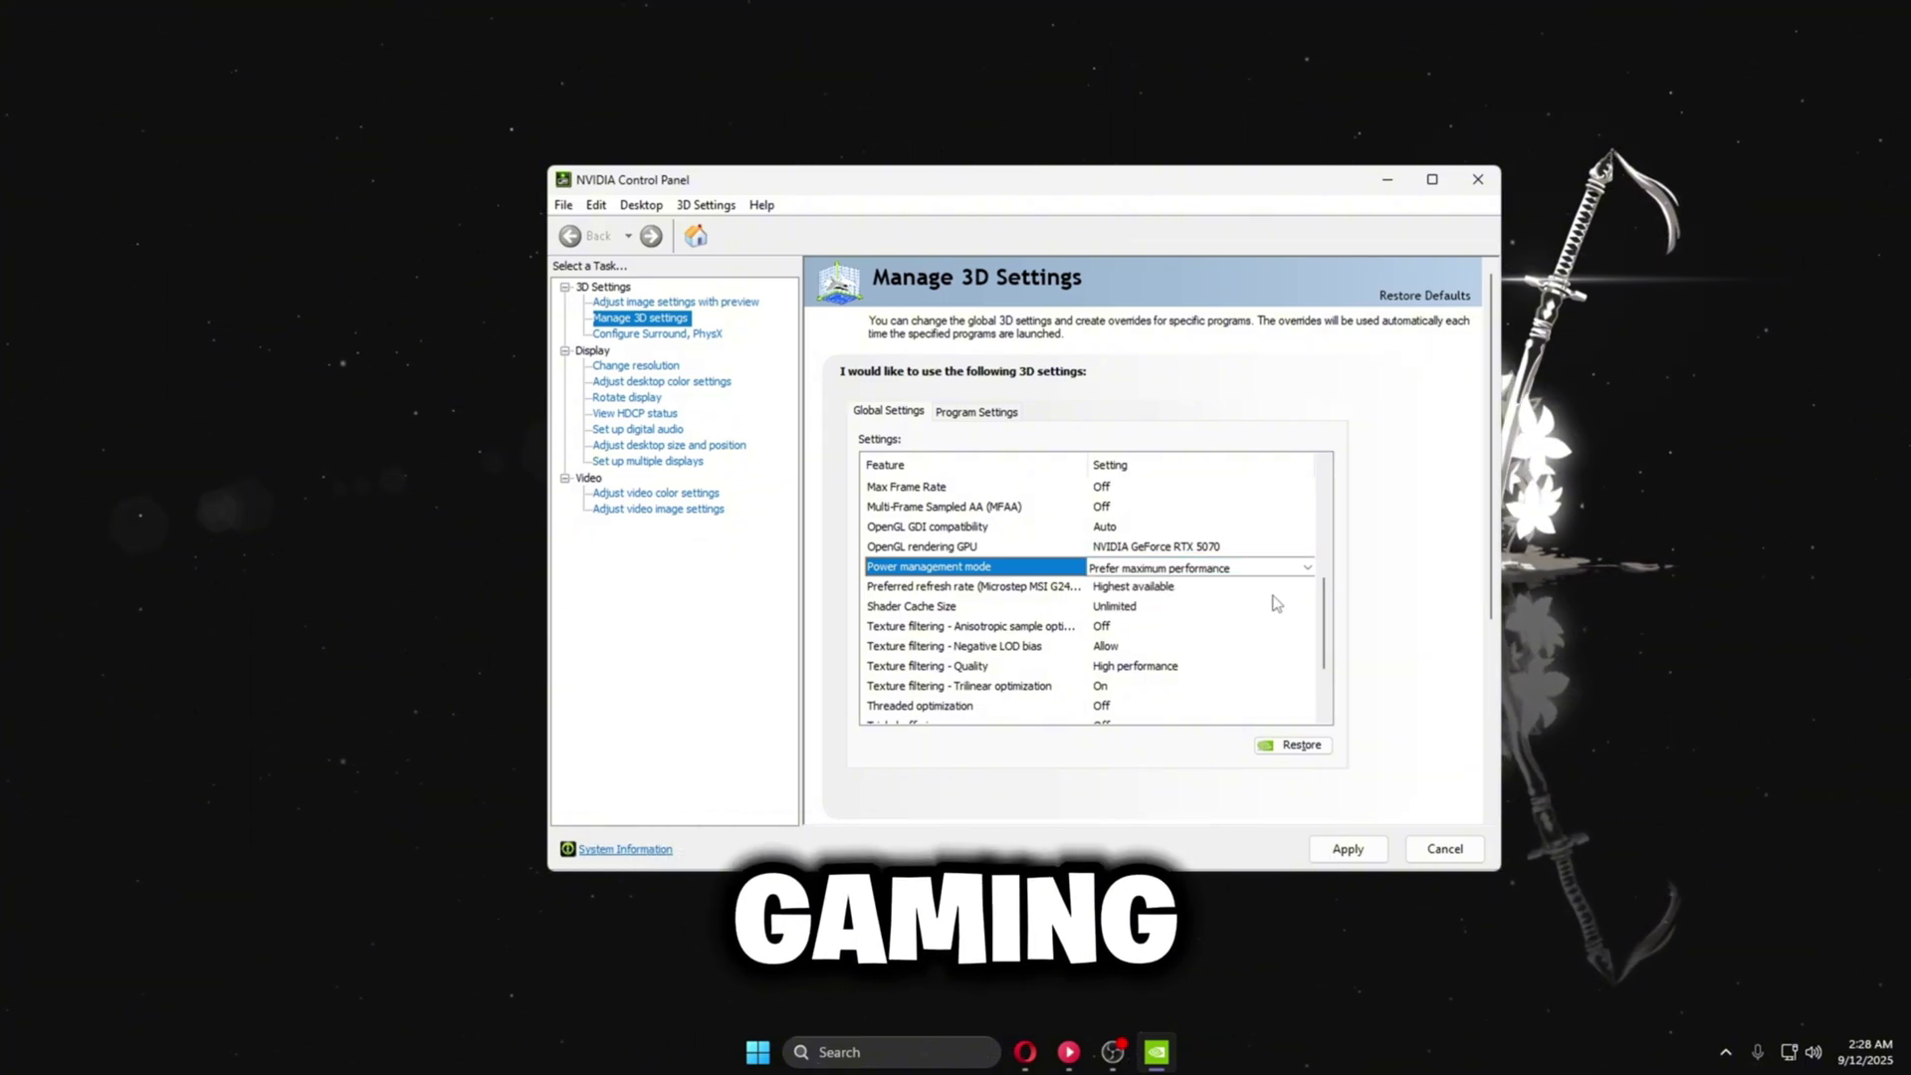
click(1138, 607)
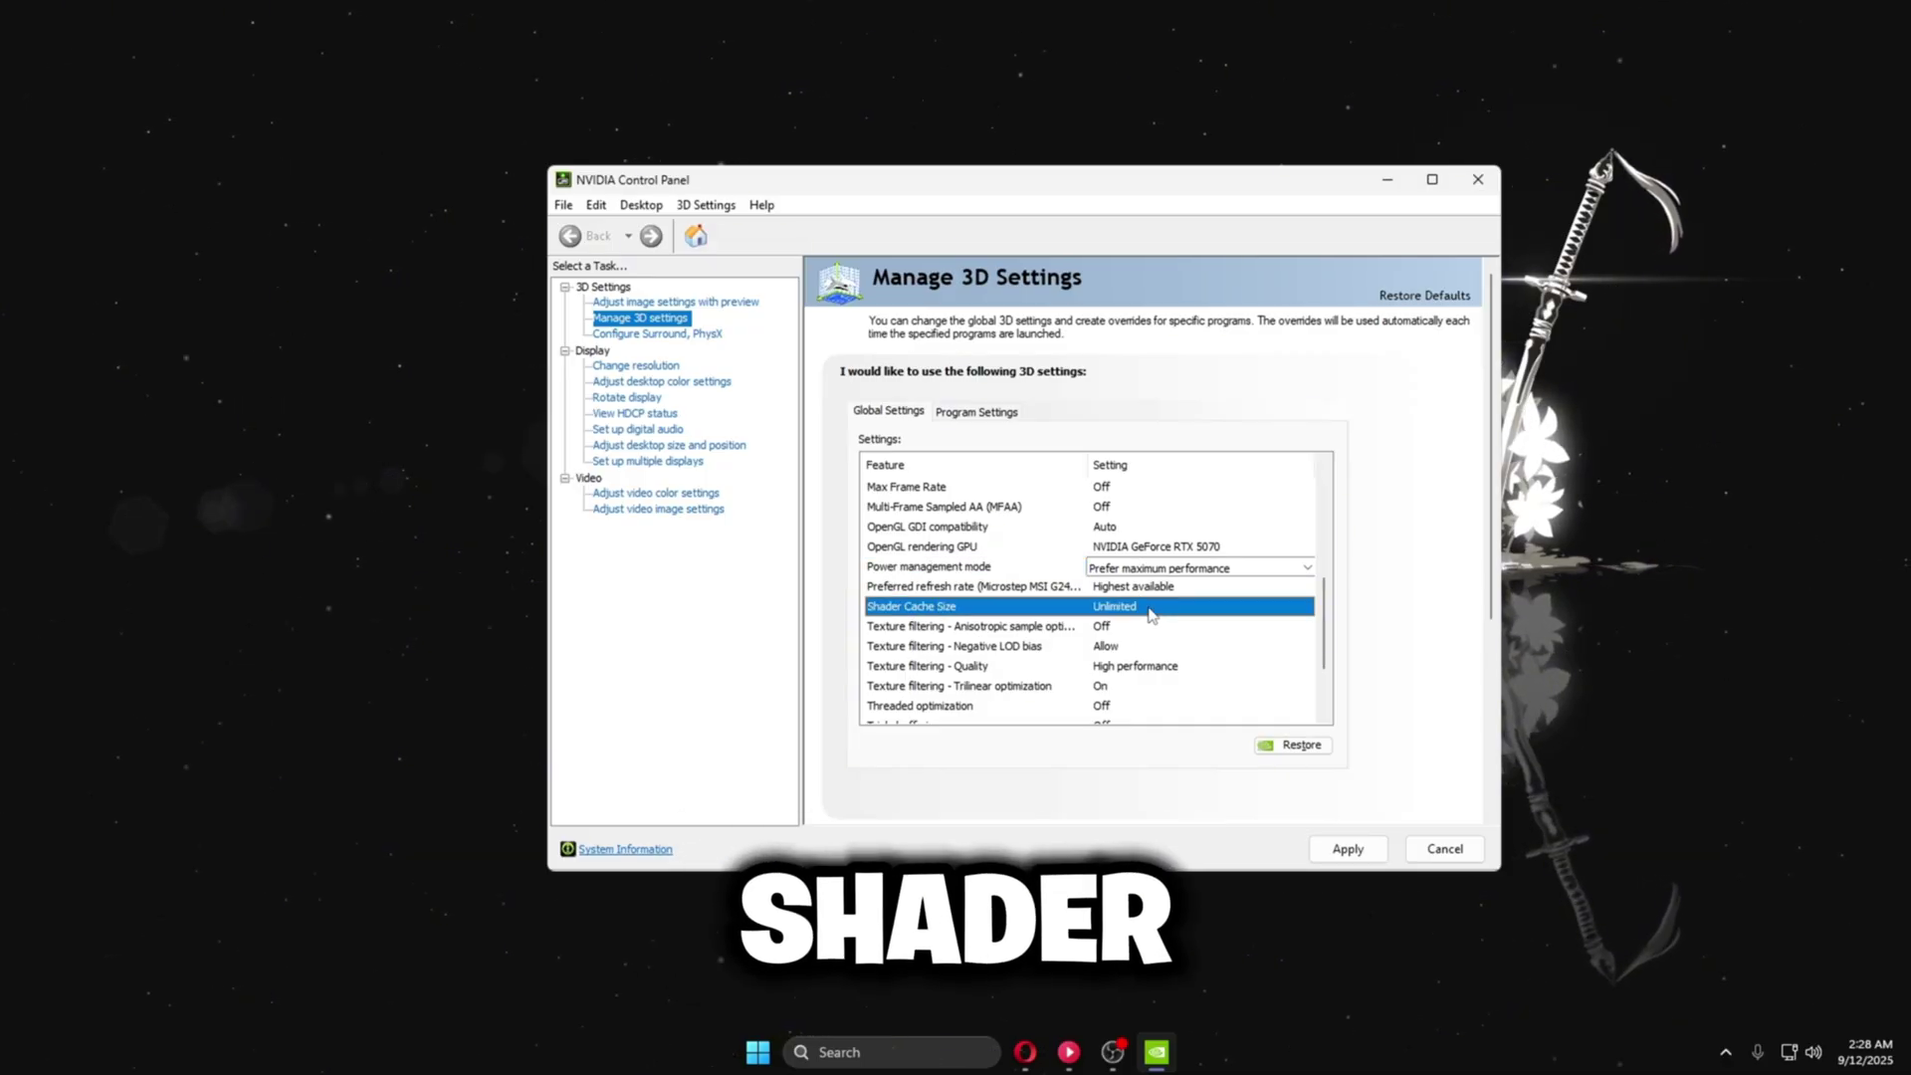
Step: Set Shader Cache Size to 5 GB
click(1138, 606)
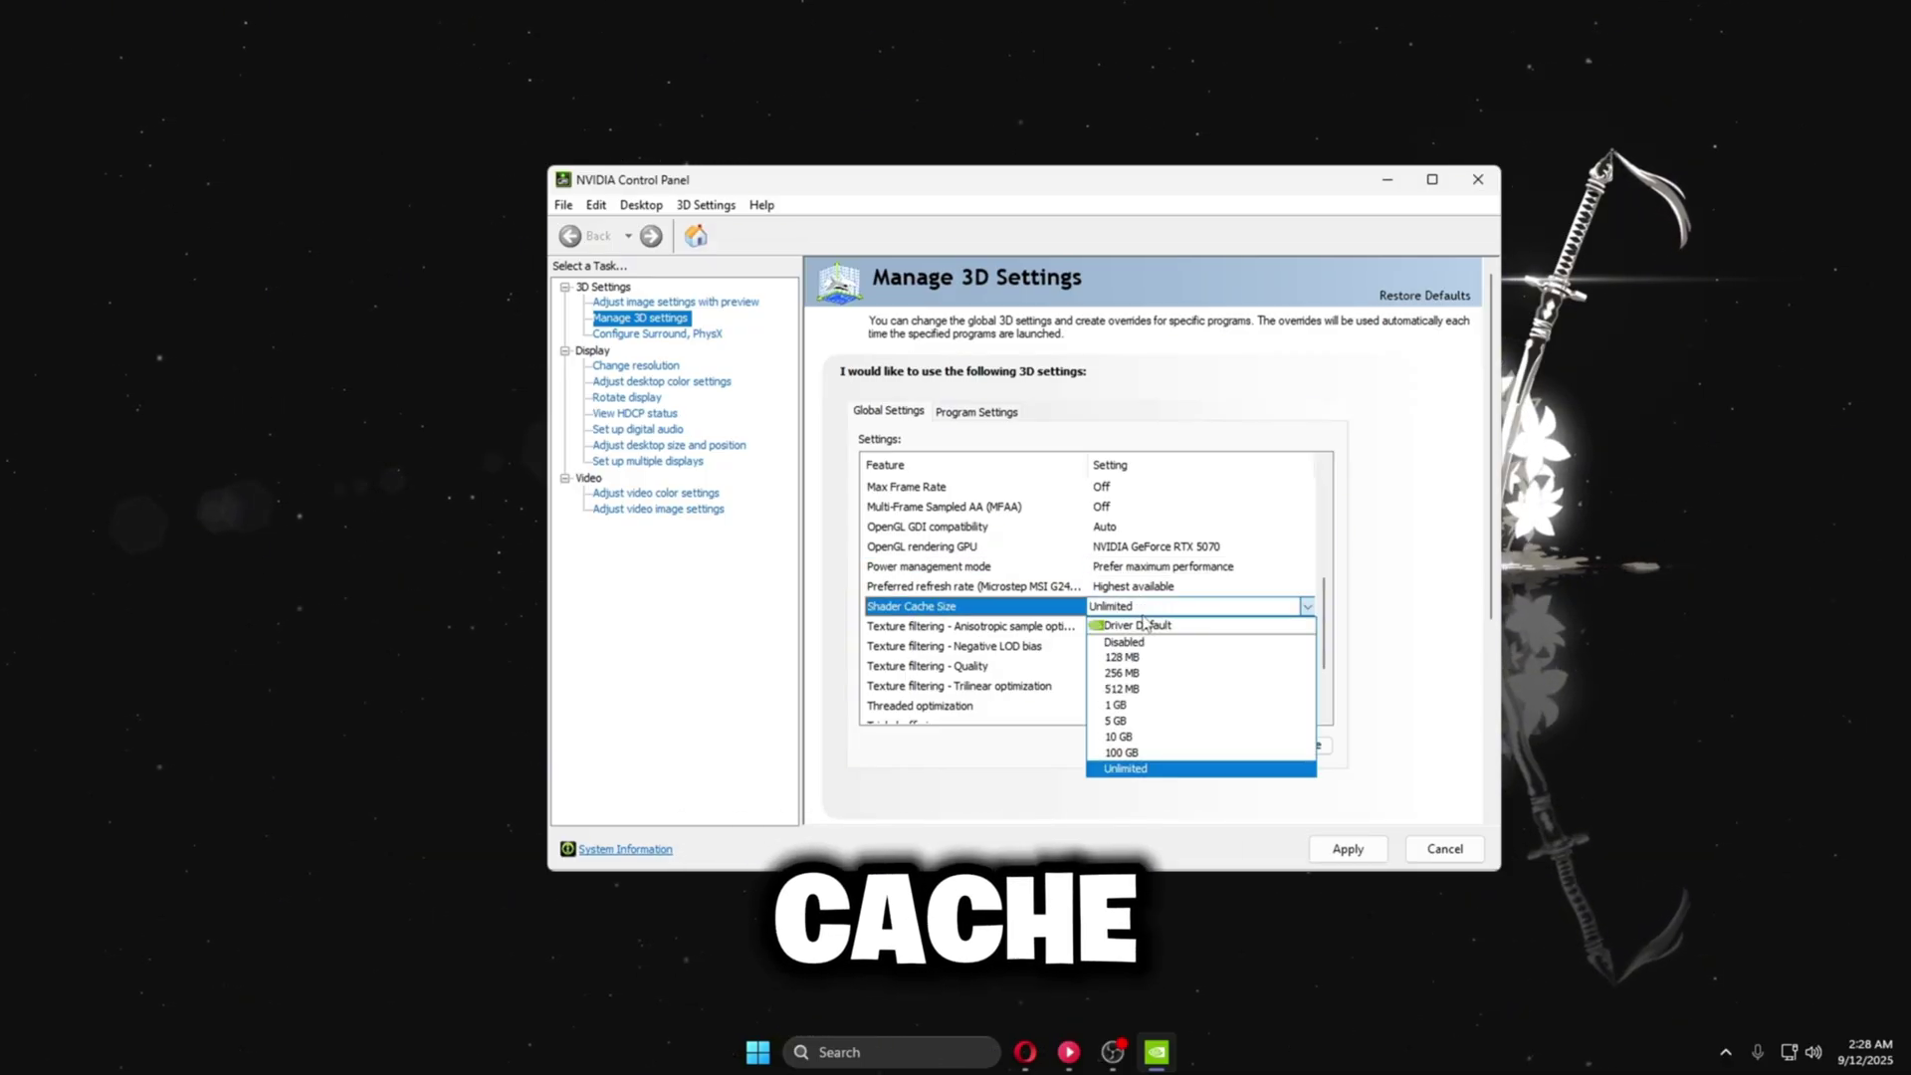
click(1137, 732)
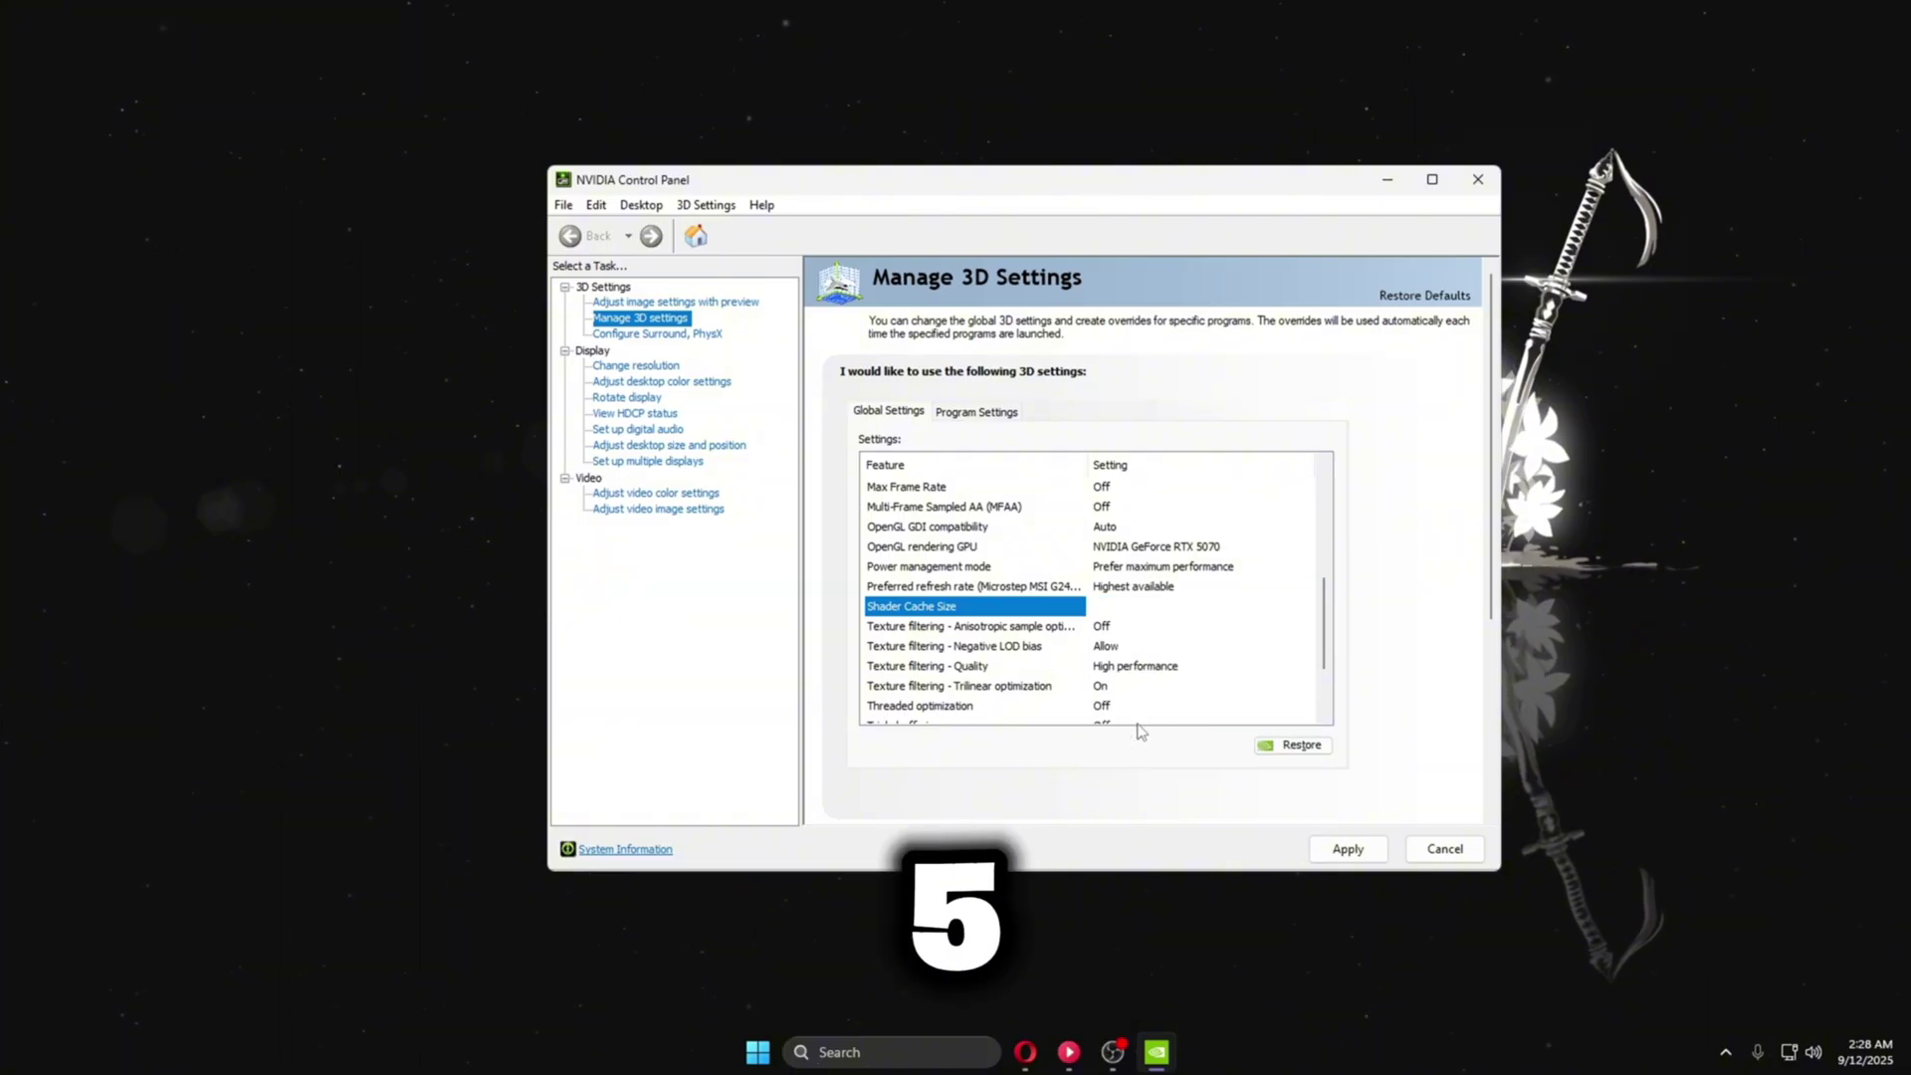
scroll(1237, 667, down, 7)
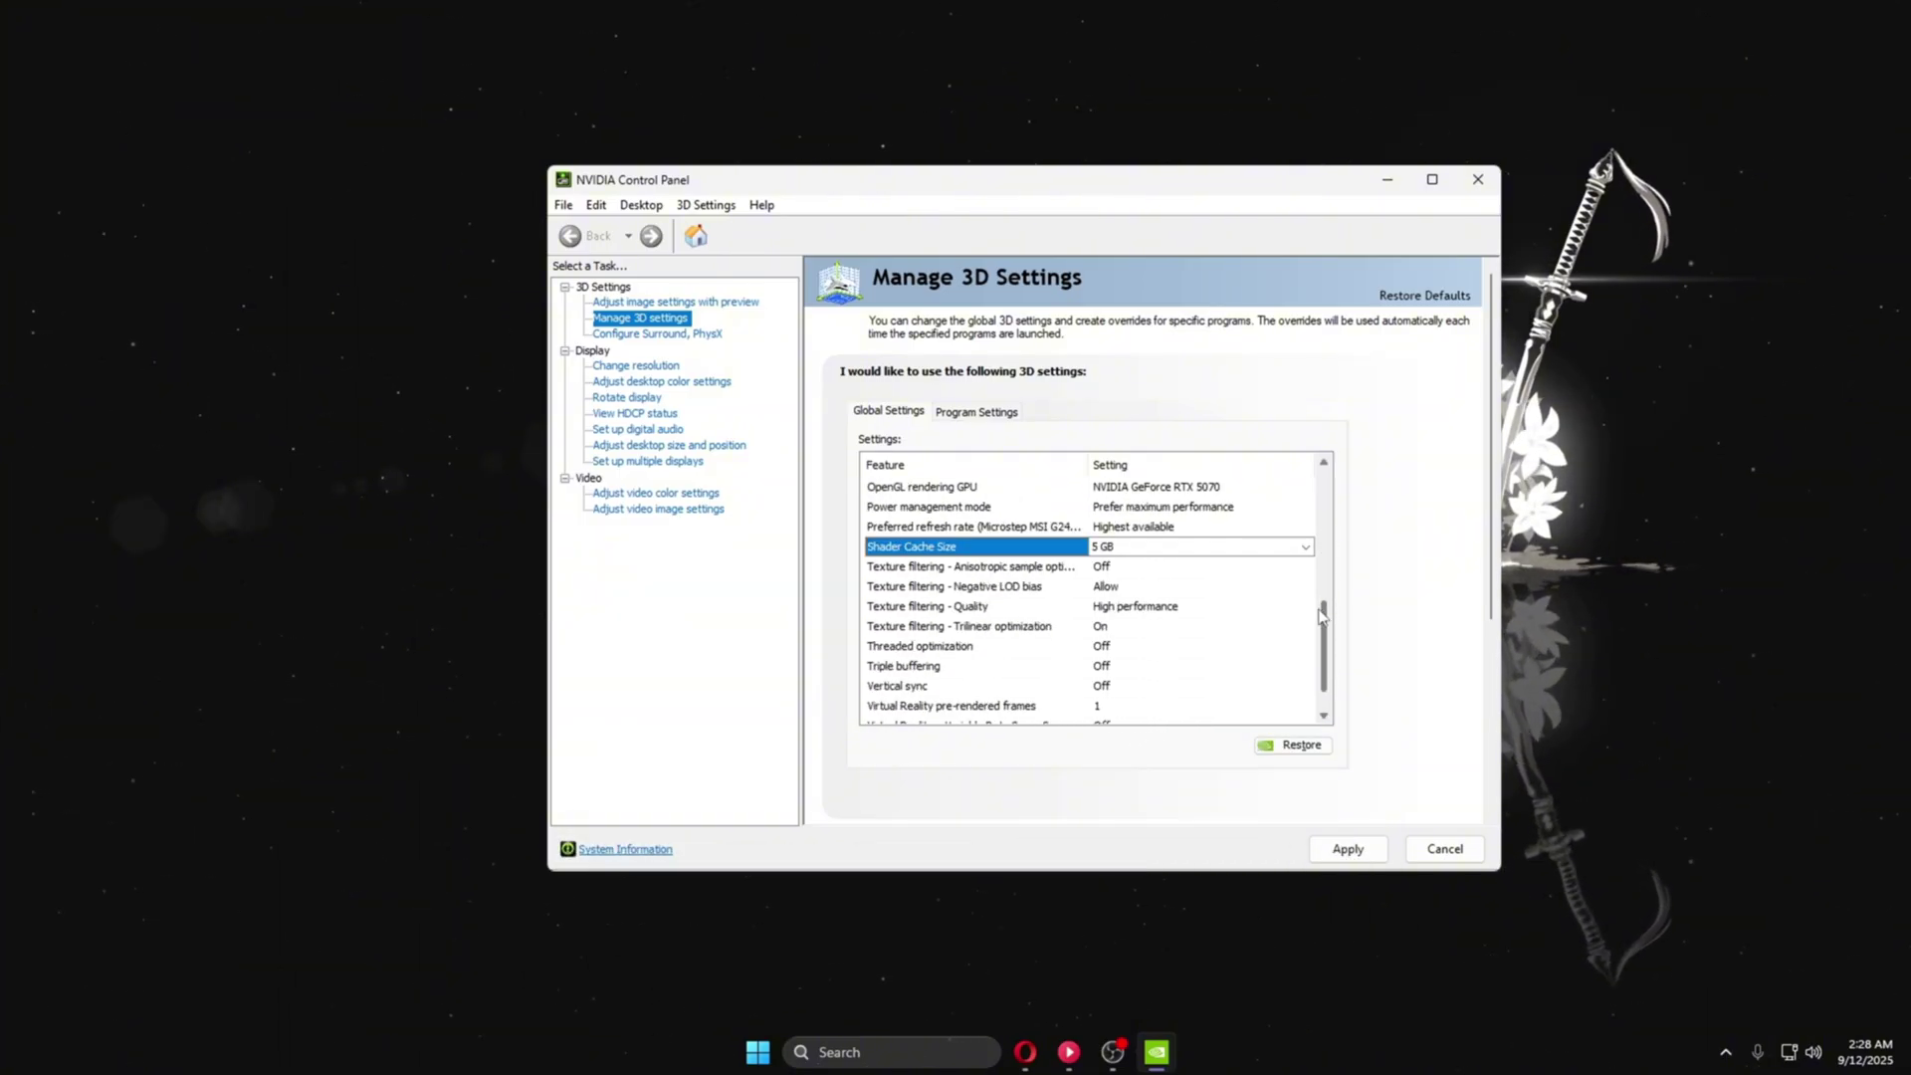
click(1105, 548)
click(1374, 600)
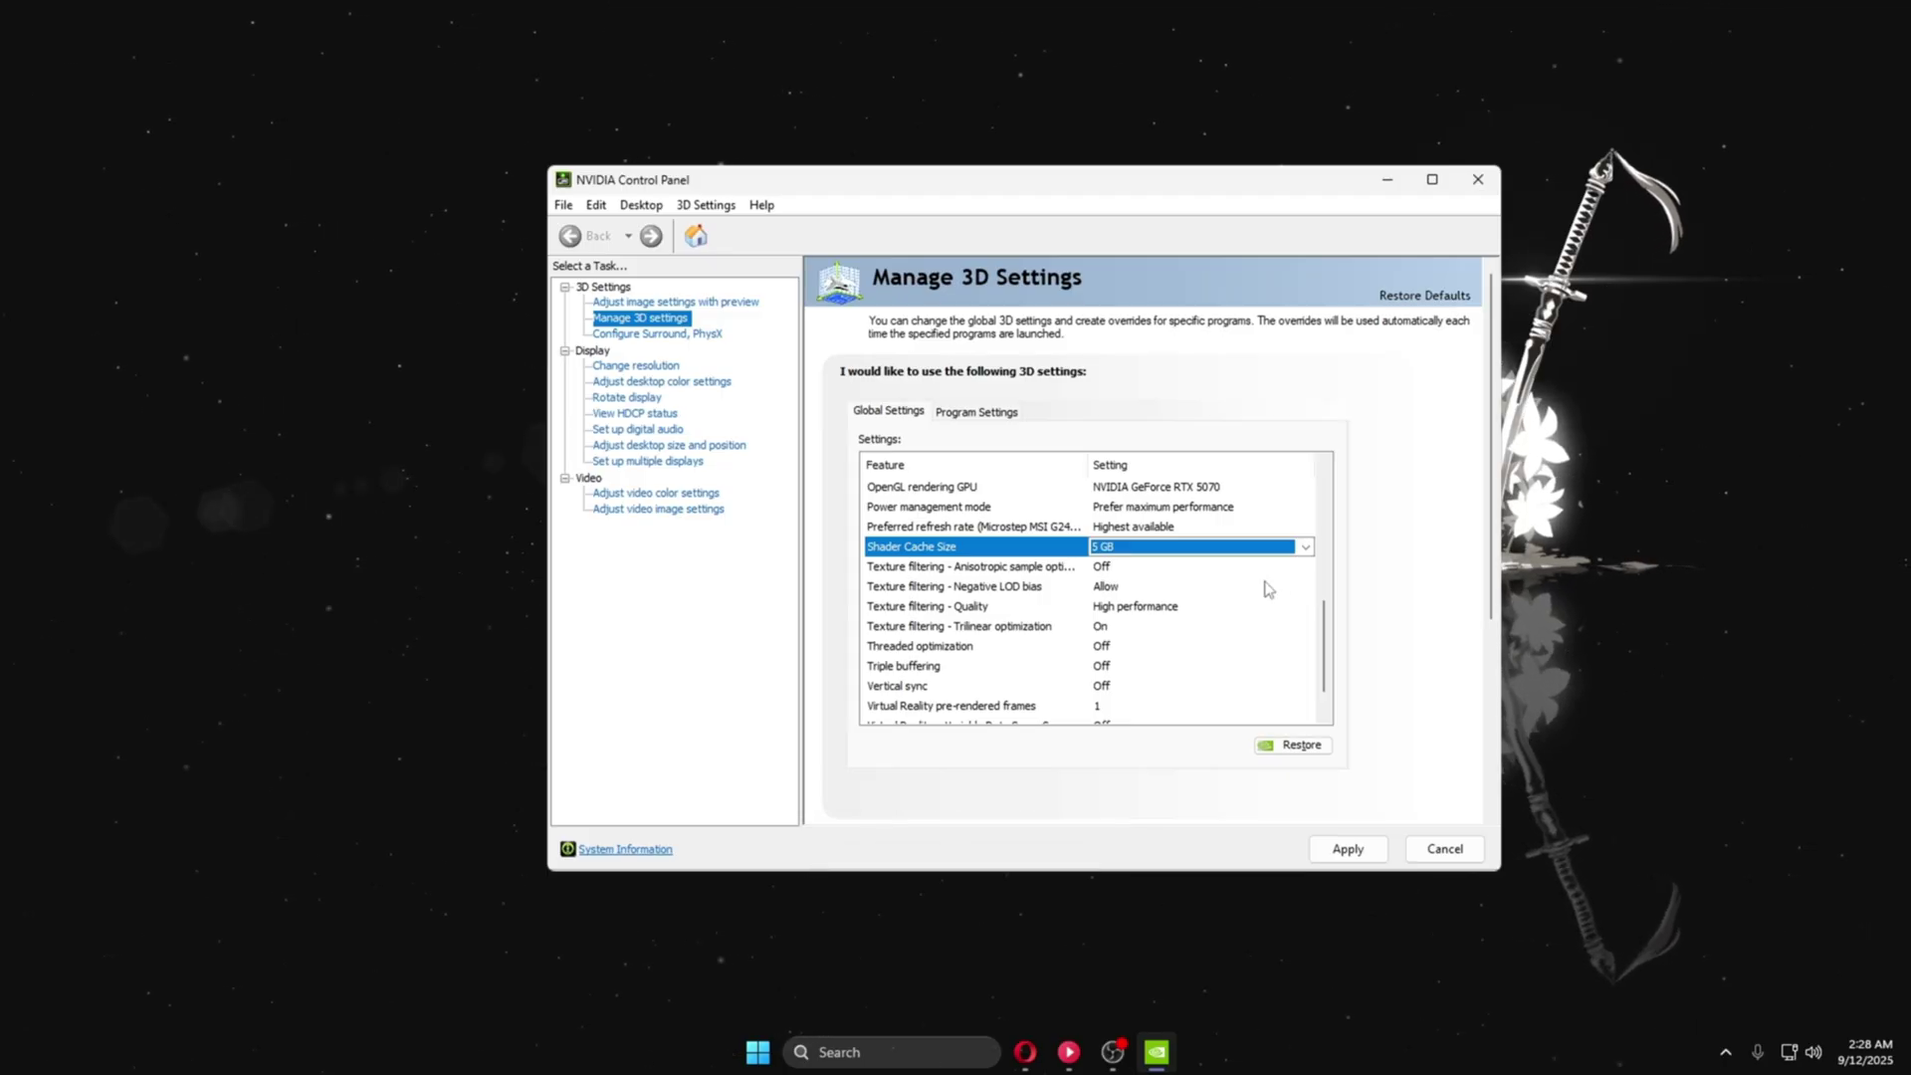
Step: Set Texture filtering - Negative LOD bias to Clamp
click(1115, 574)
click(1138, 592)
click(1170, 589)
click(1168, 590)
click(1167, 590)
click(1120, 630)
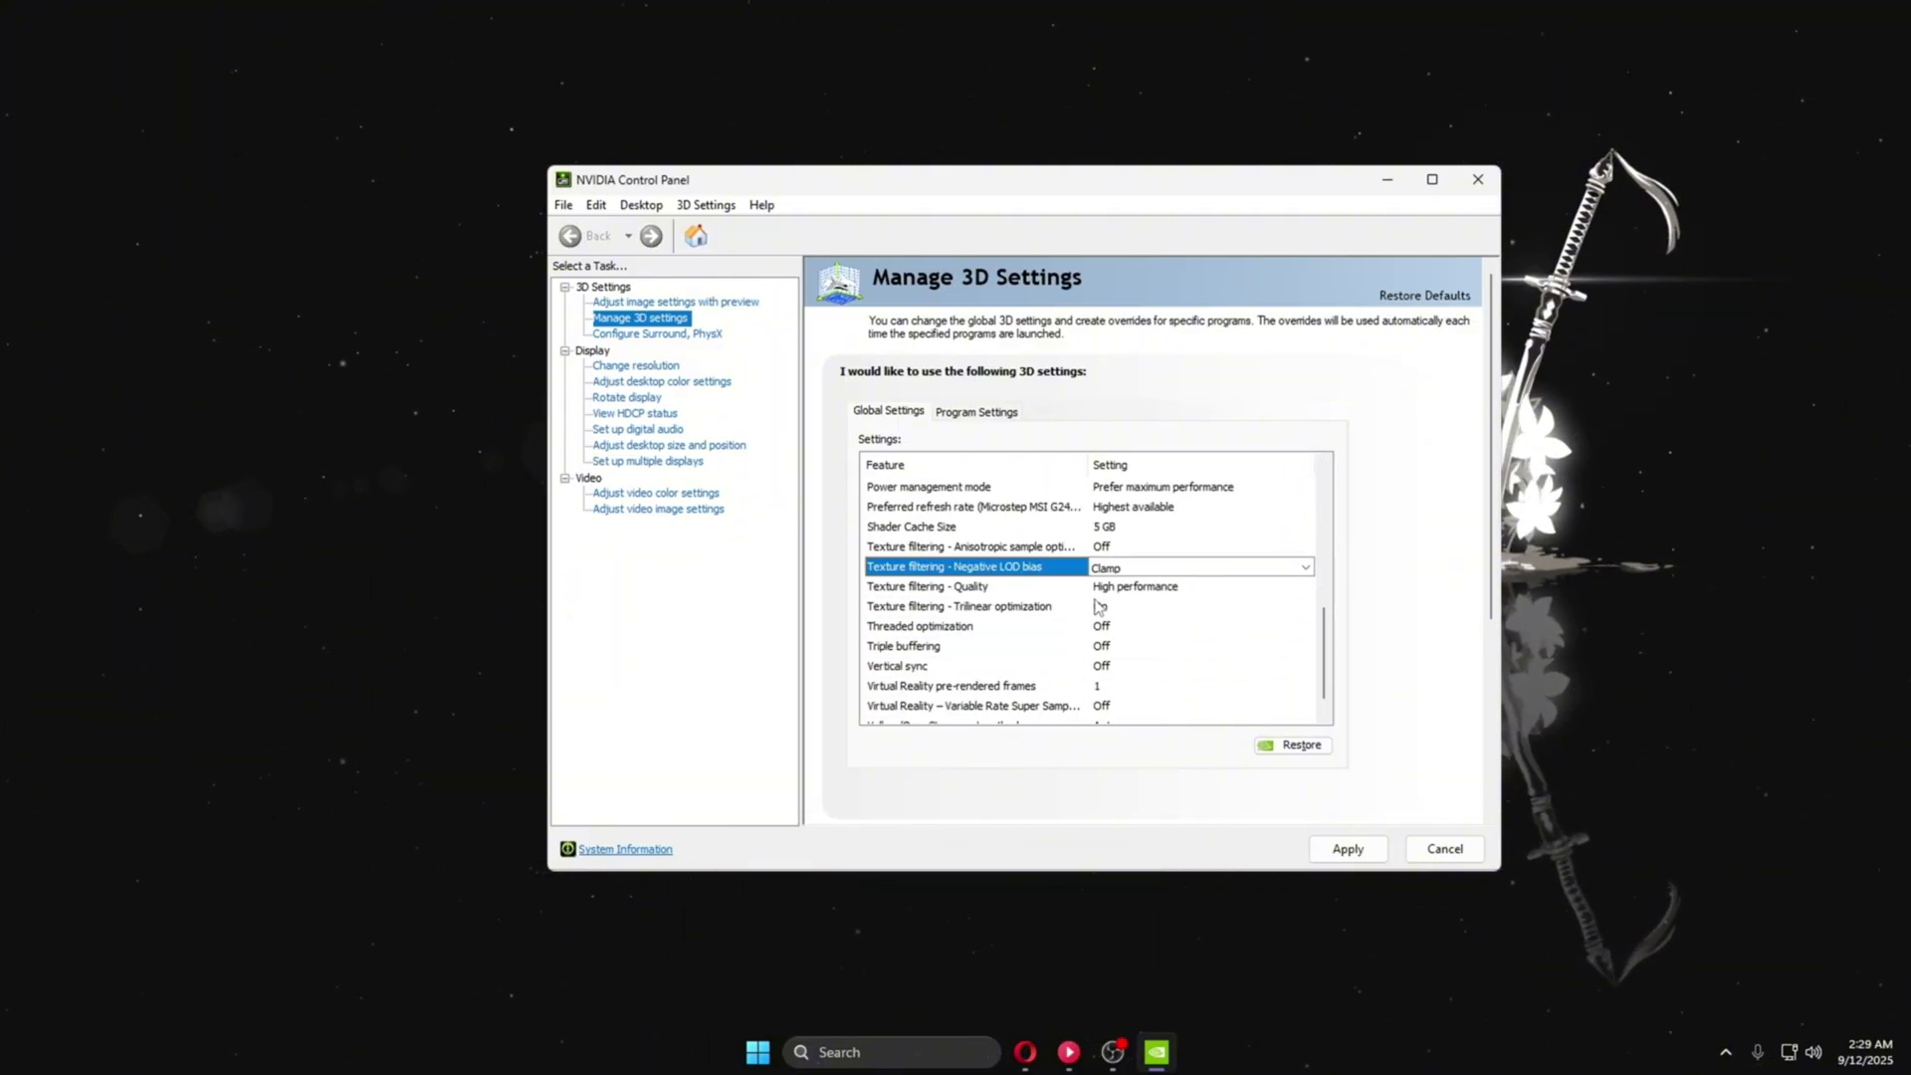
Step: Set Texture filtering - Quality to High quality
click(1112, 589)
click(1124, 588)
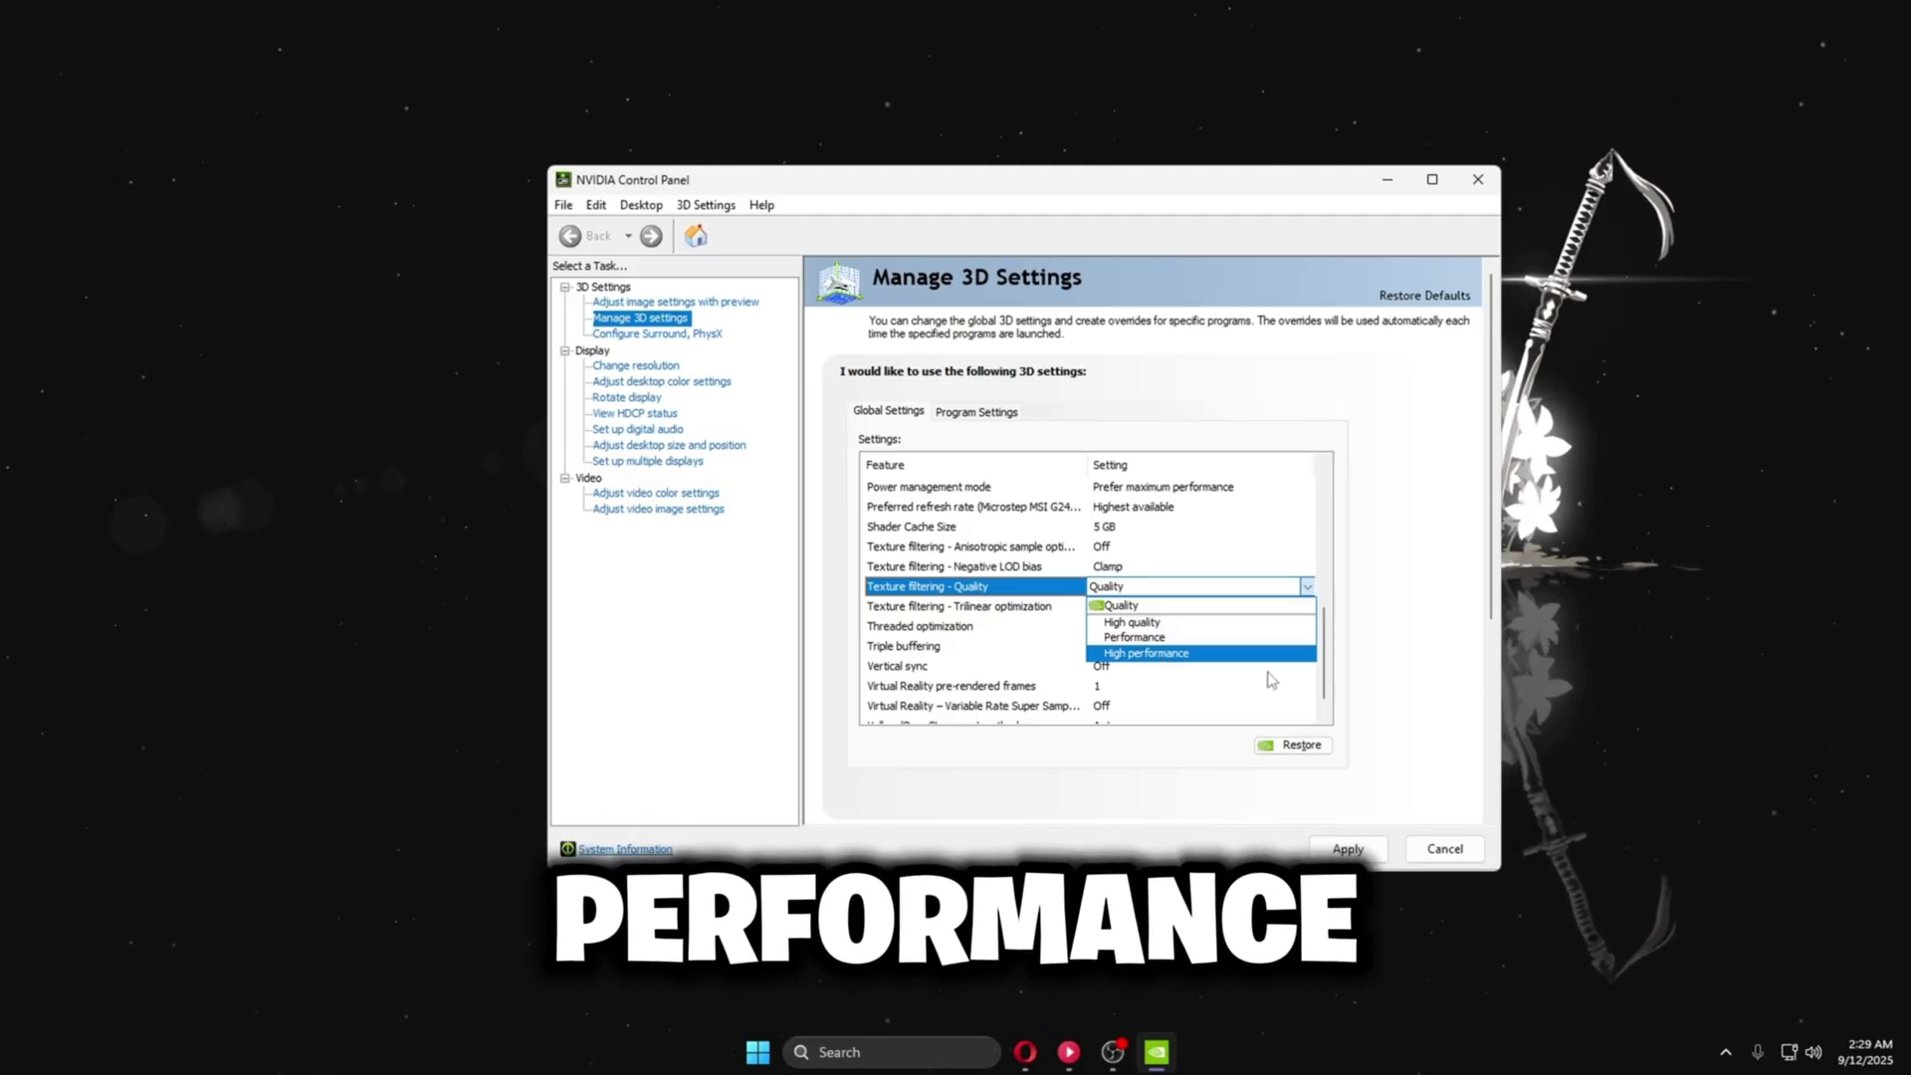
click(1164, 653)
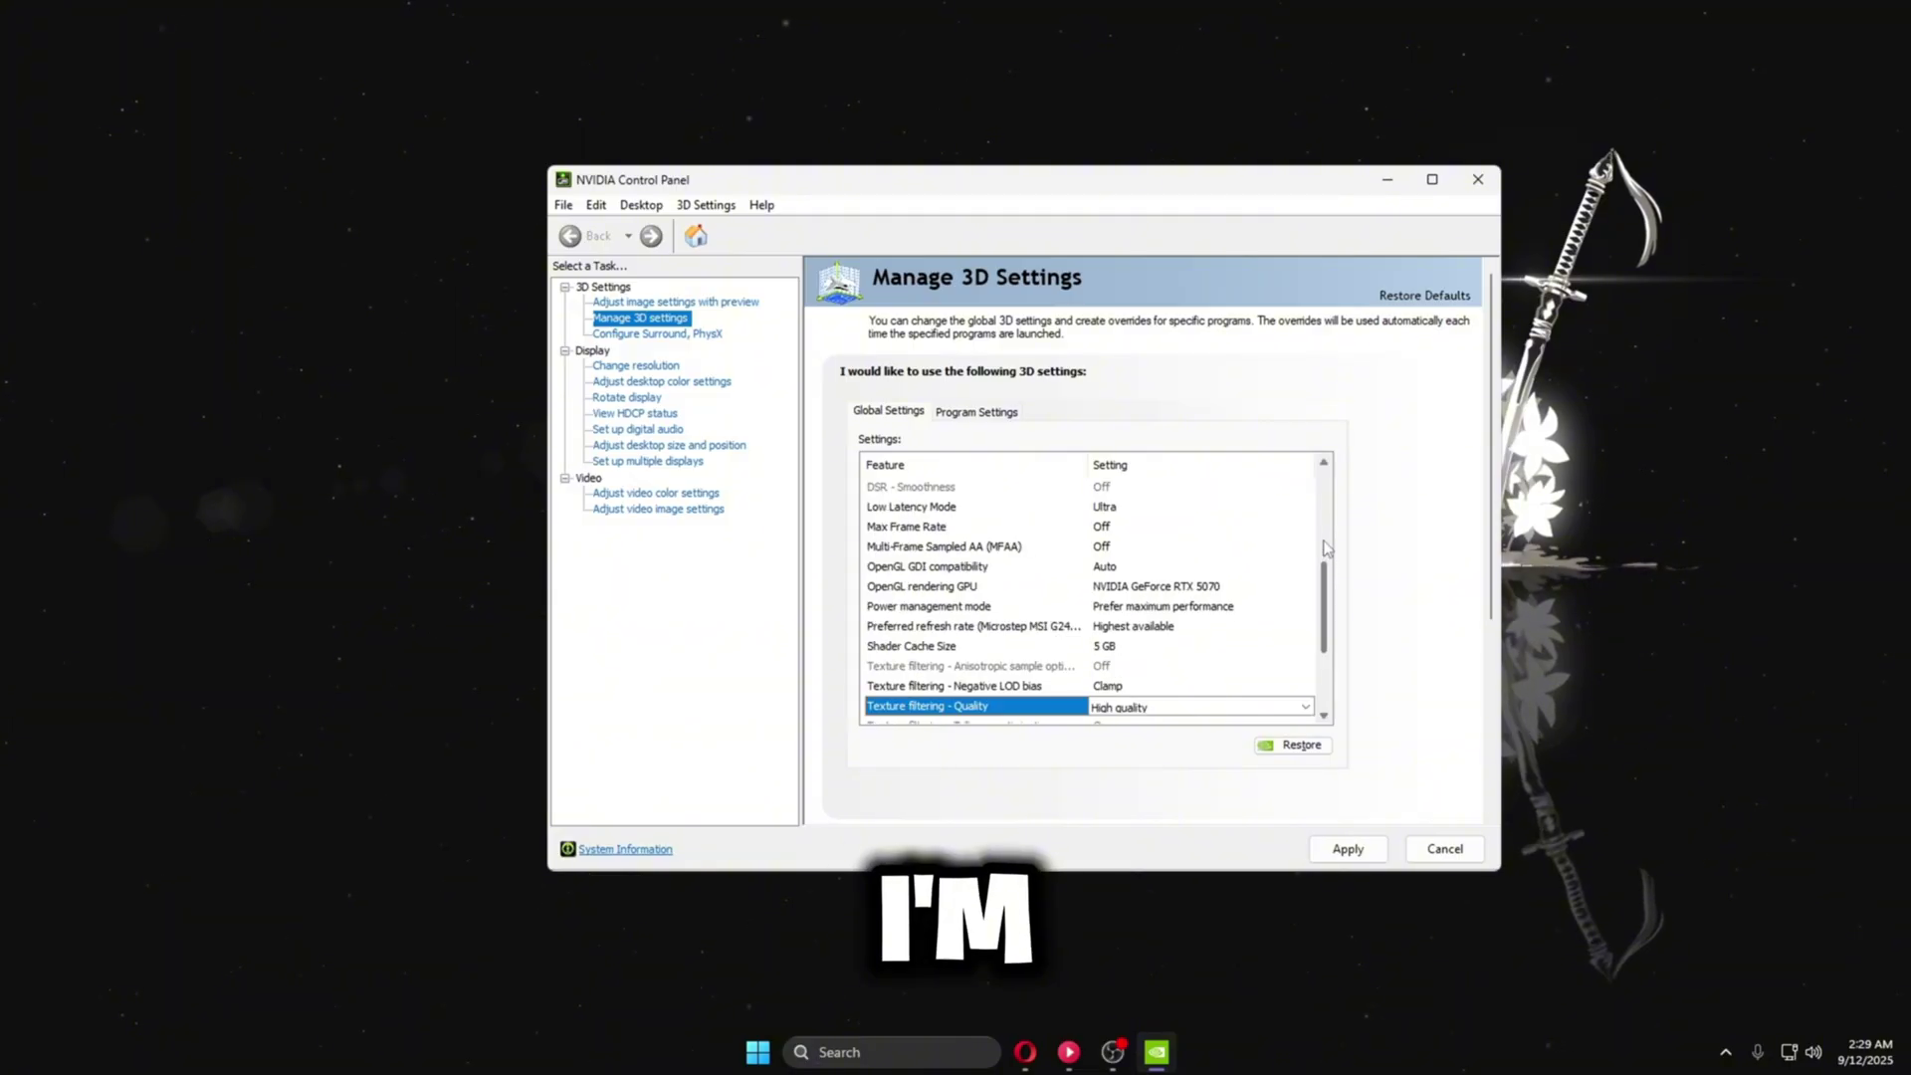
drag(1331, 592, 1331, 633)
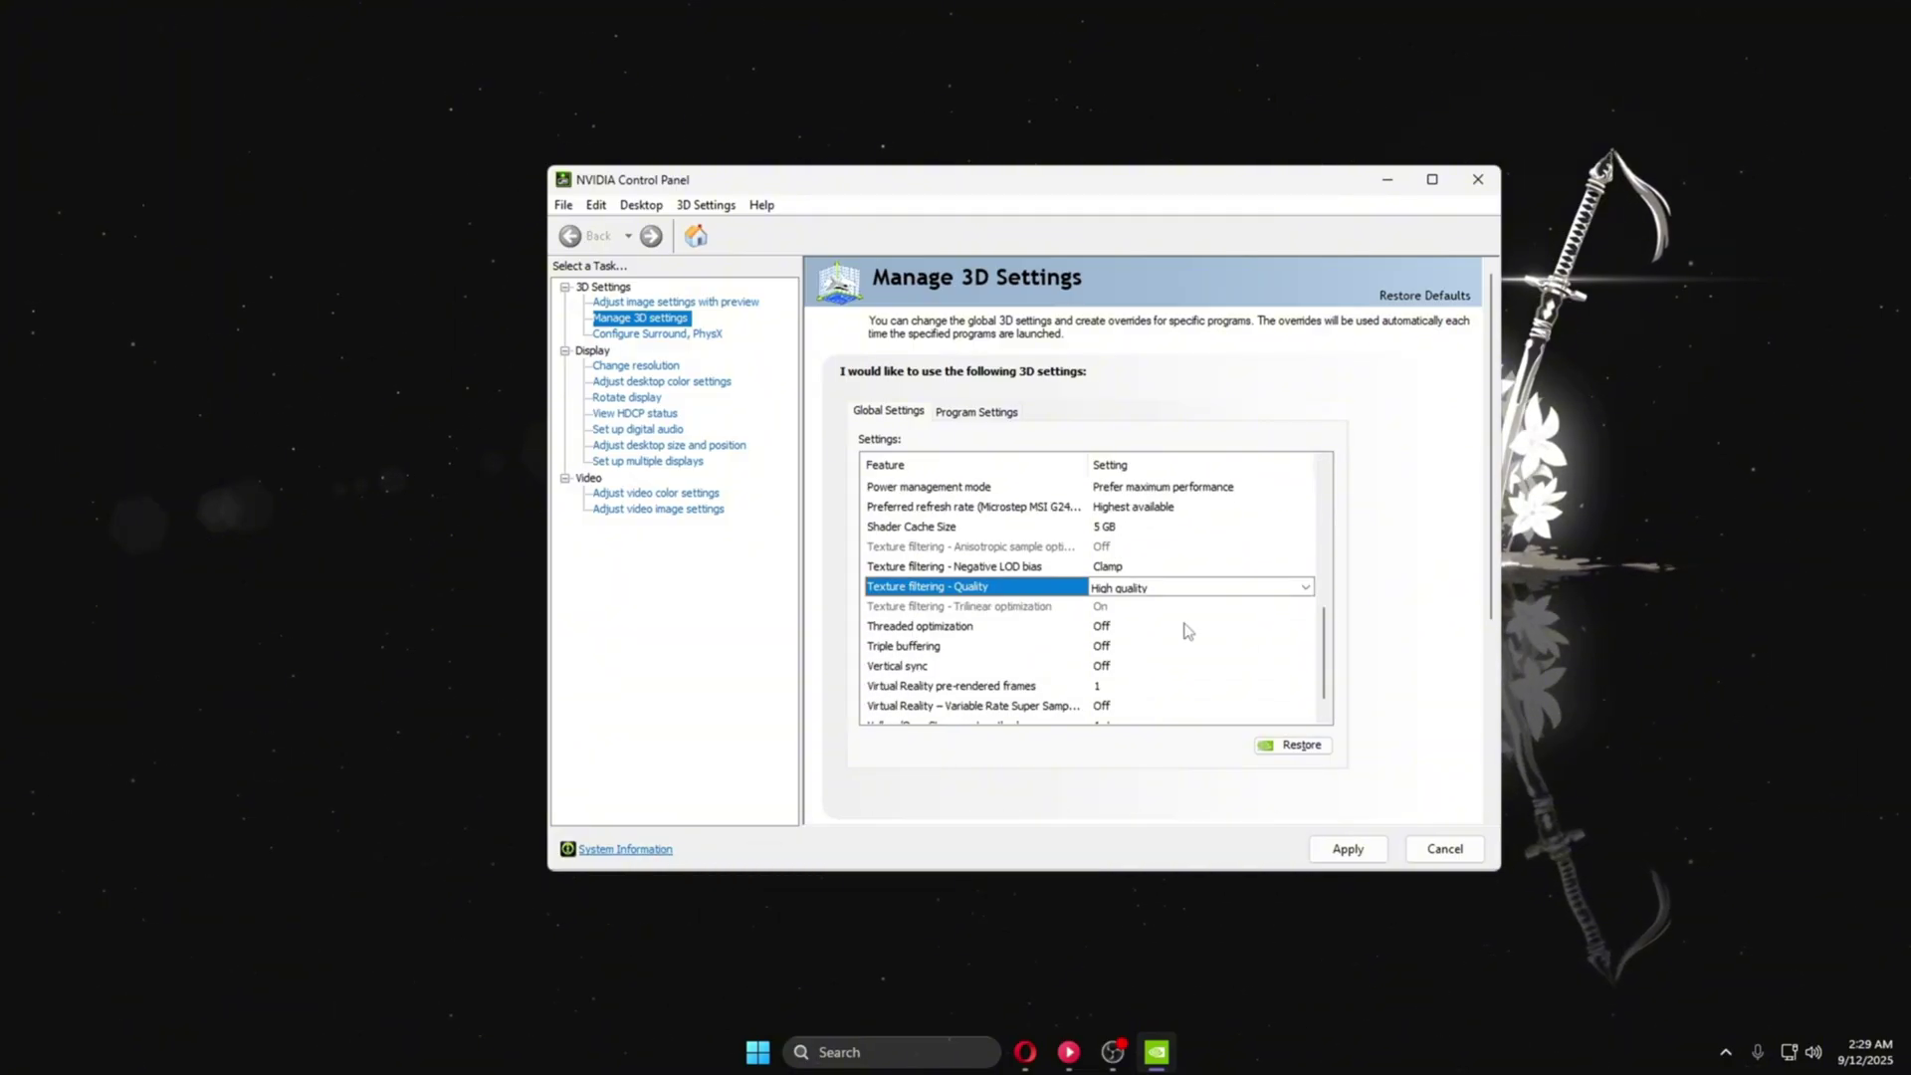
Step: Turn Threaded optimization and Vertical sync Off
click(1135, 634)
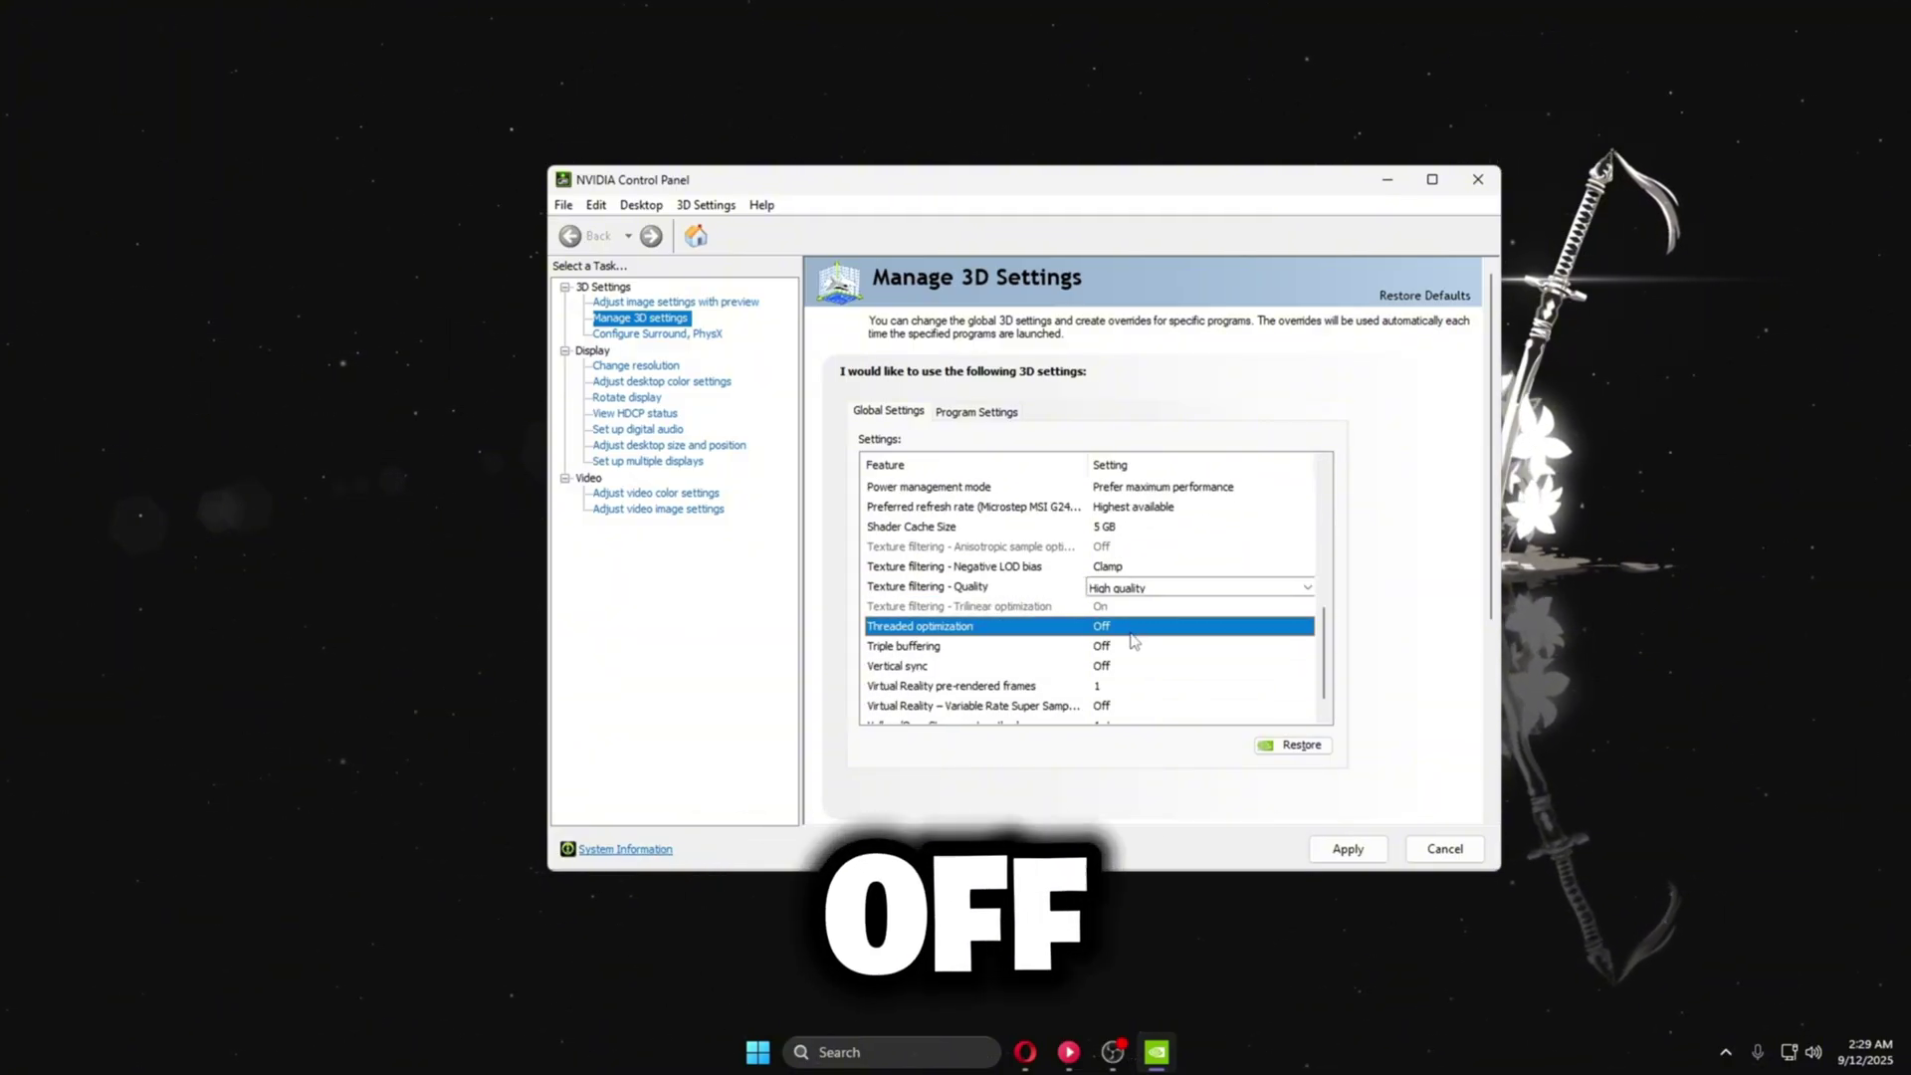
click(1133, 633)
click(1102, 659)
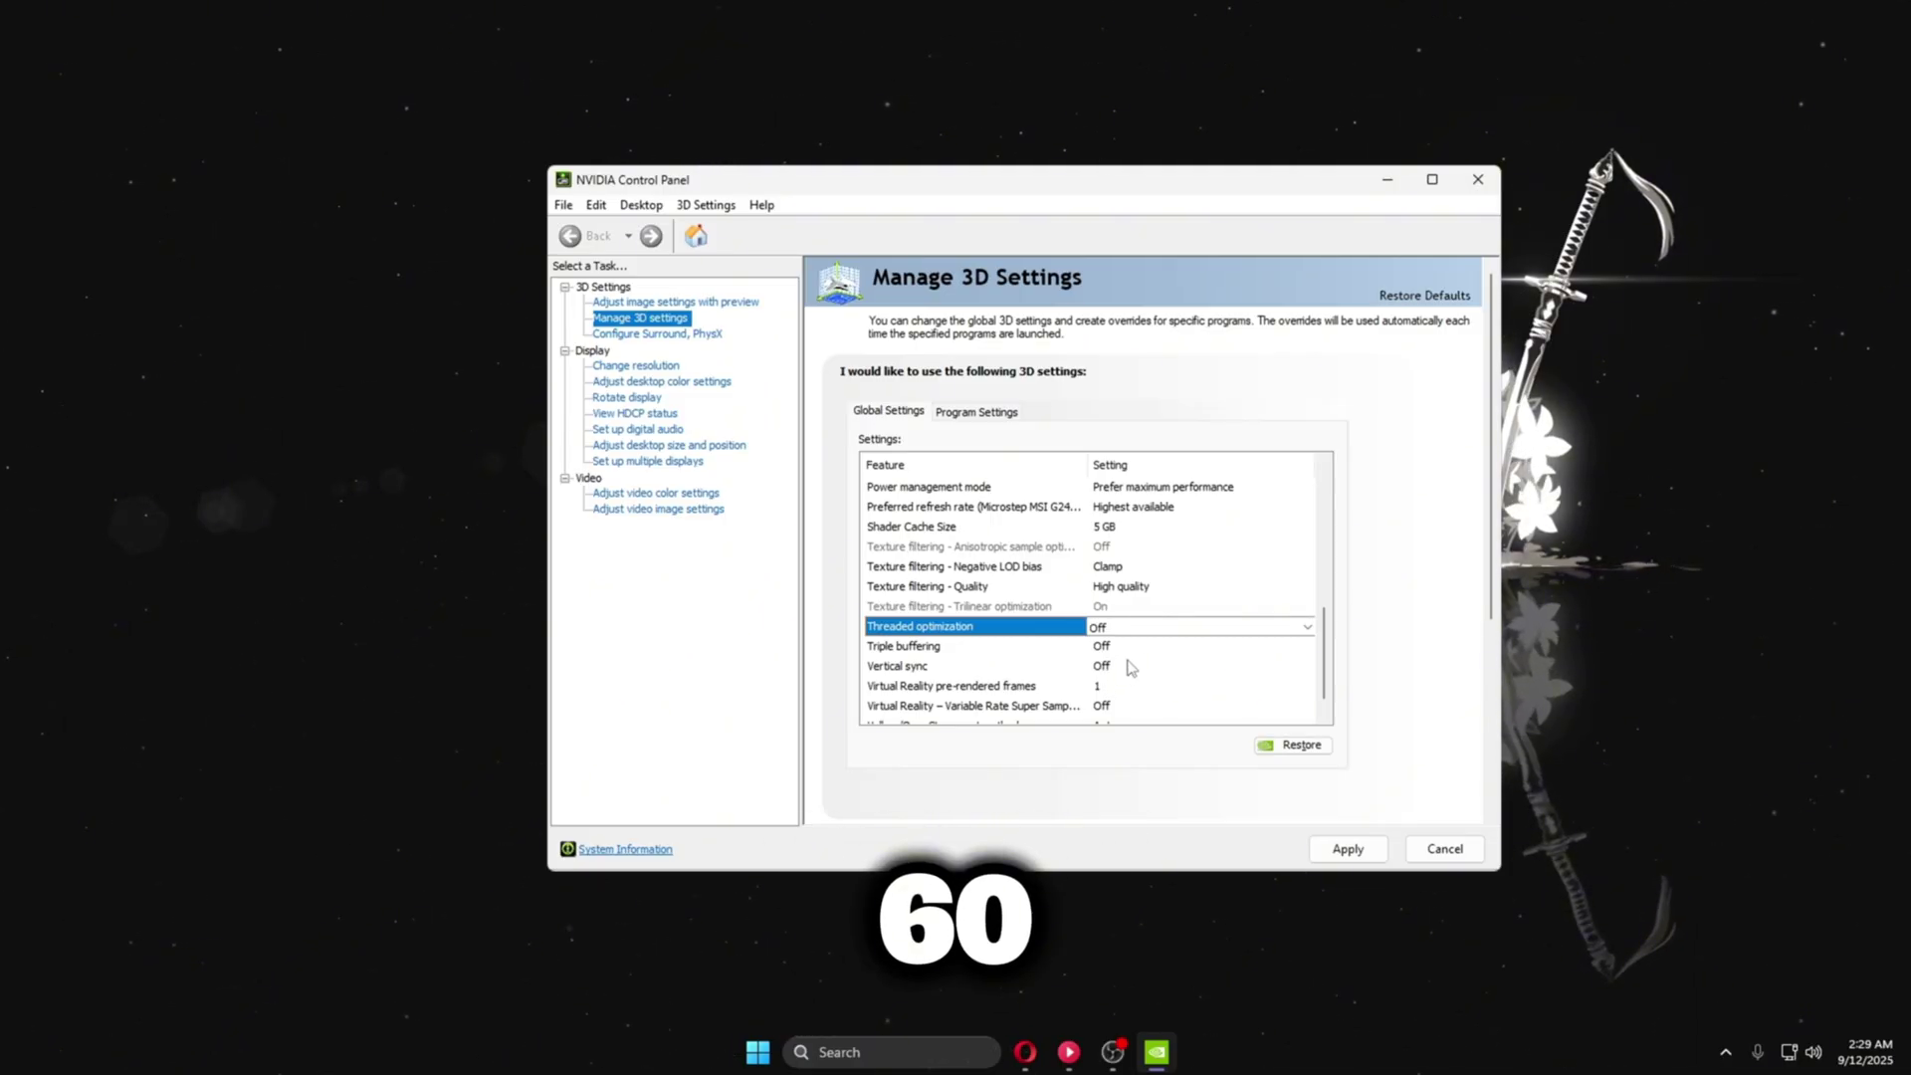
click(1116, 670)
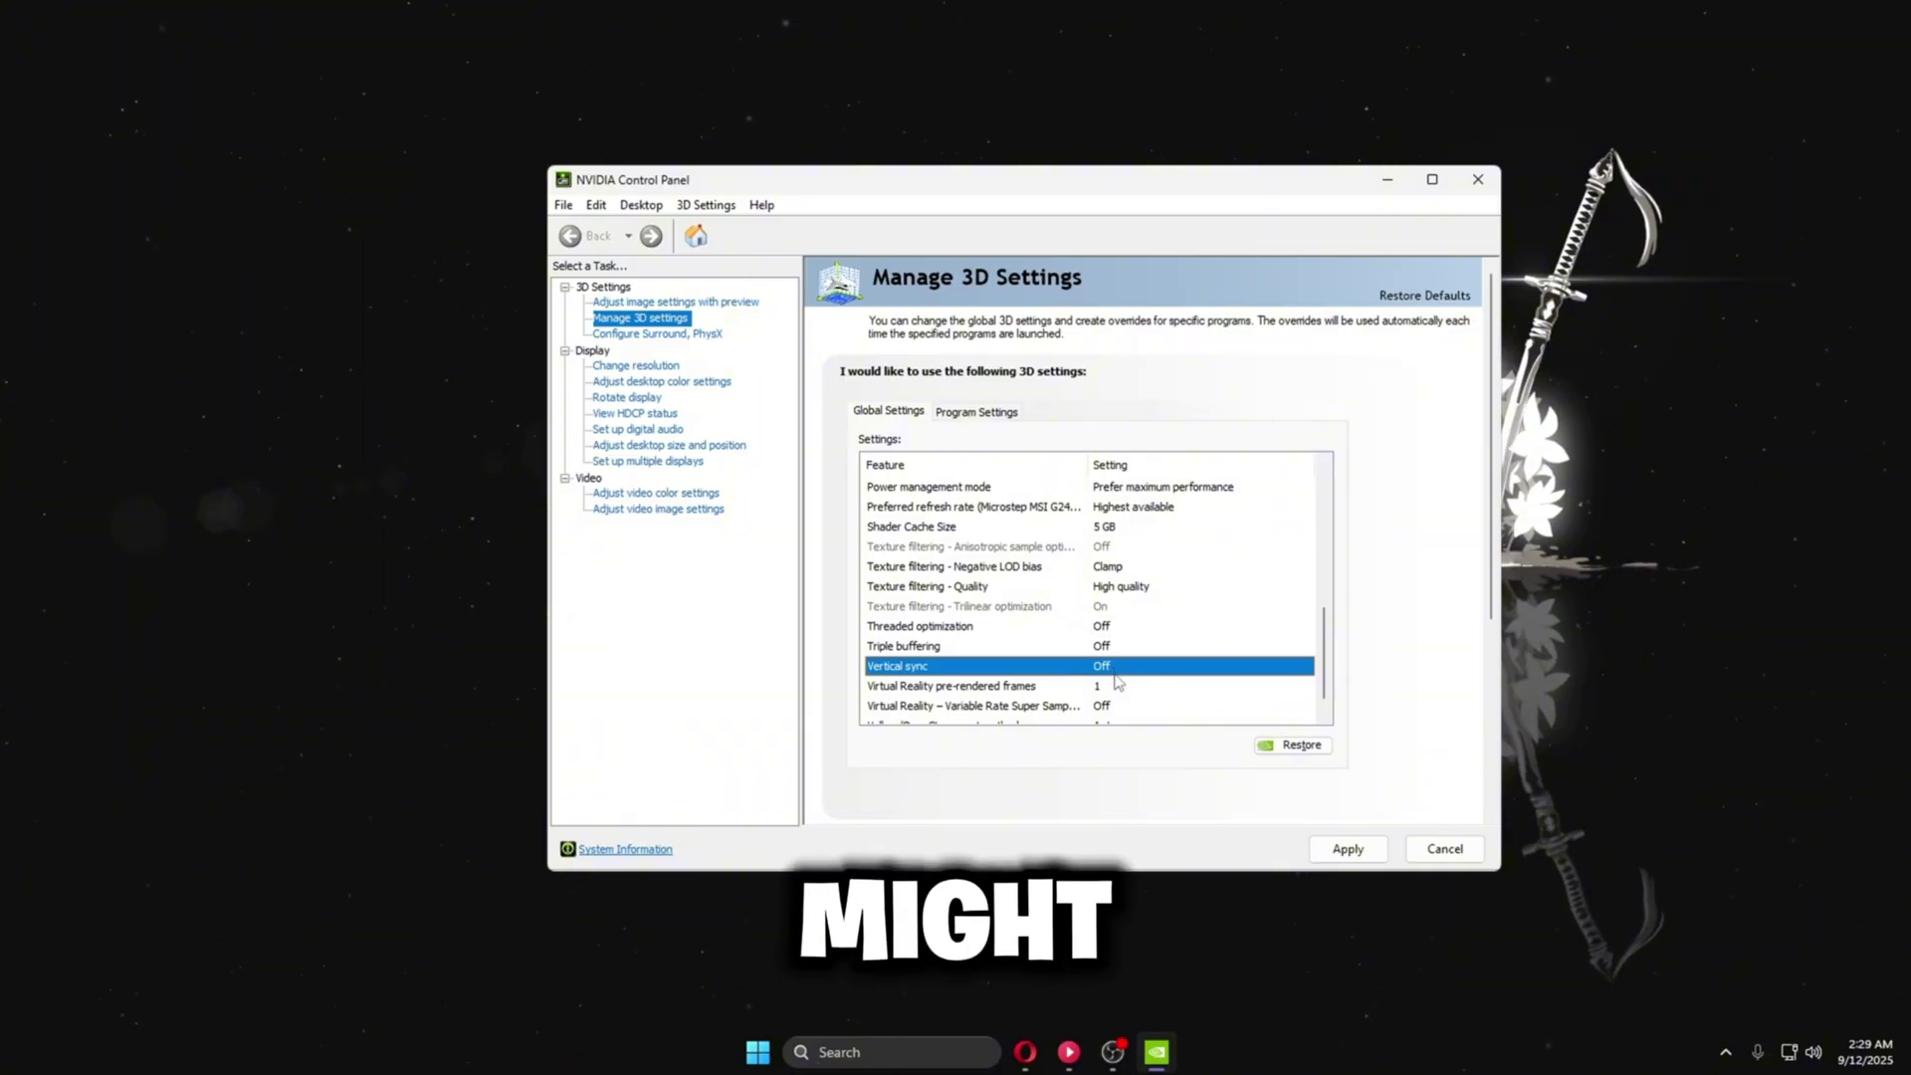
click(1116, 670)
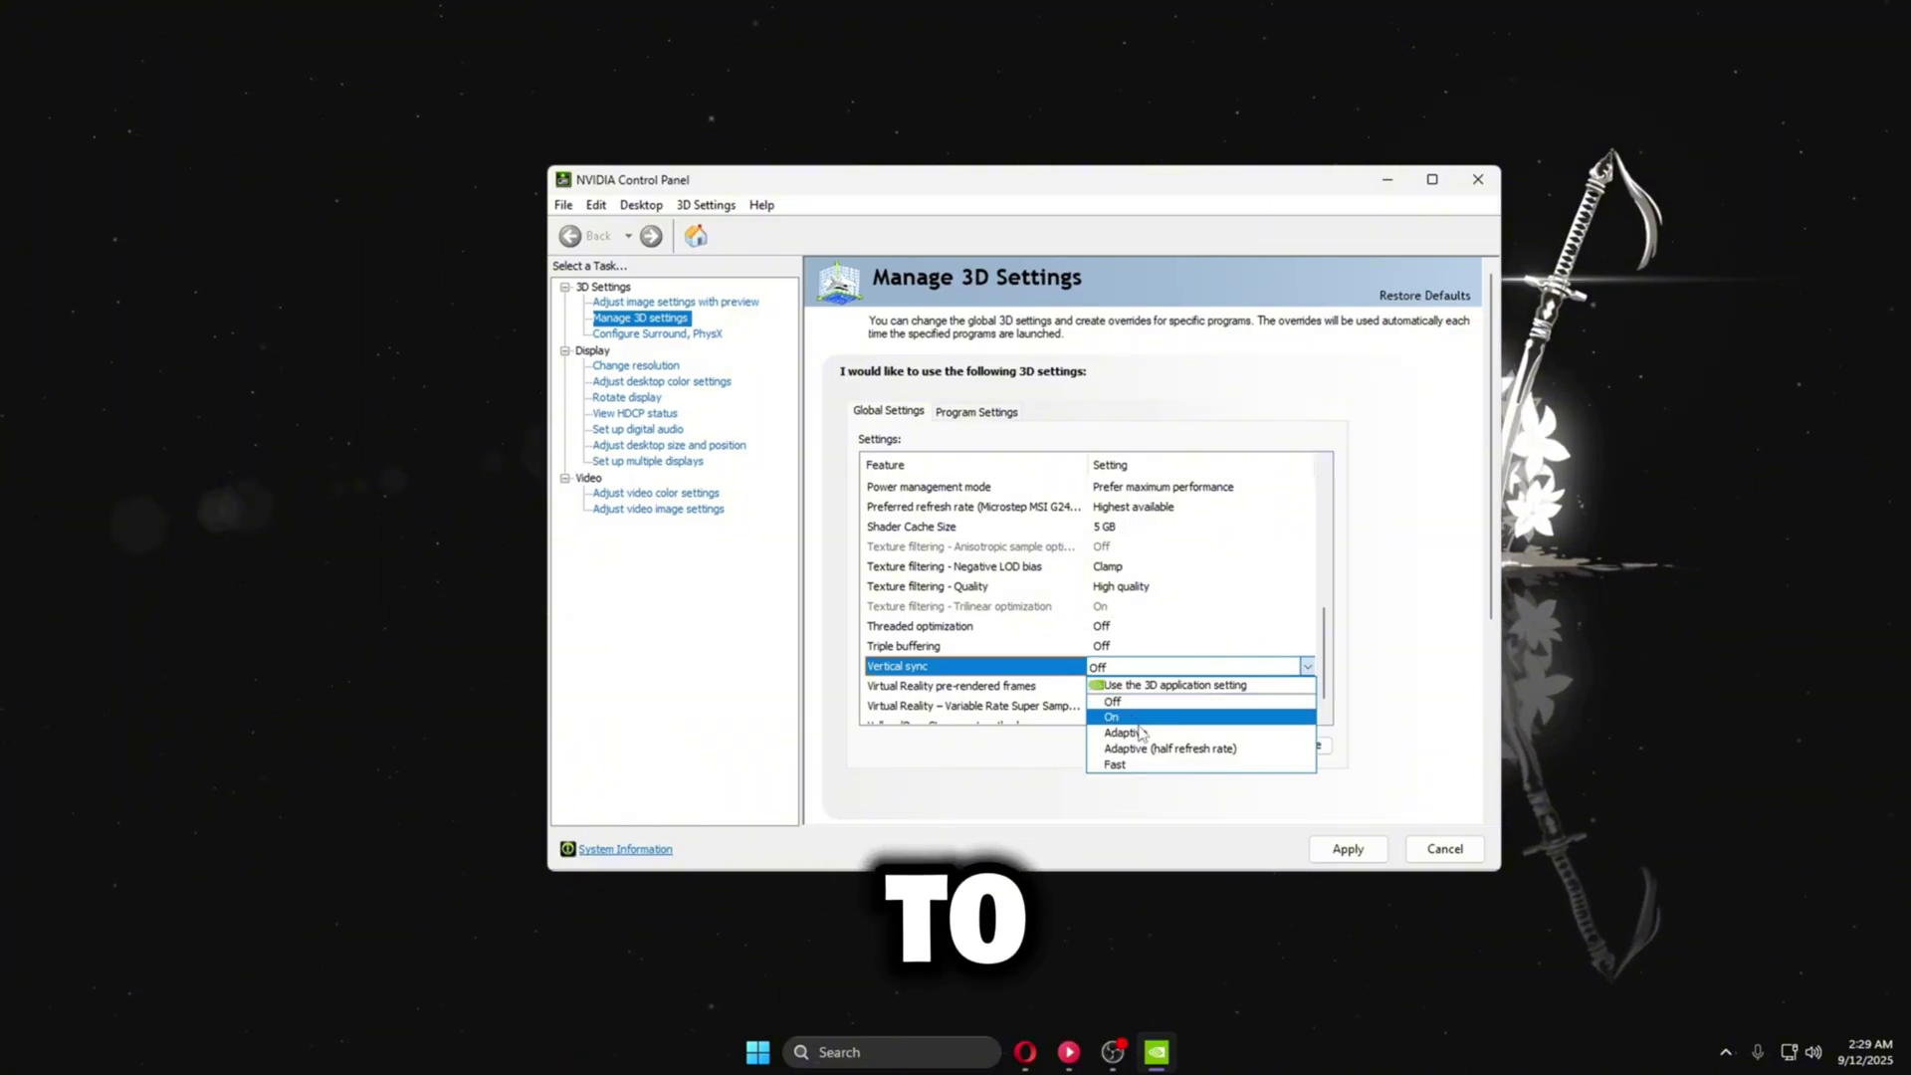
click(1343, 661)
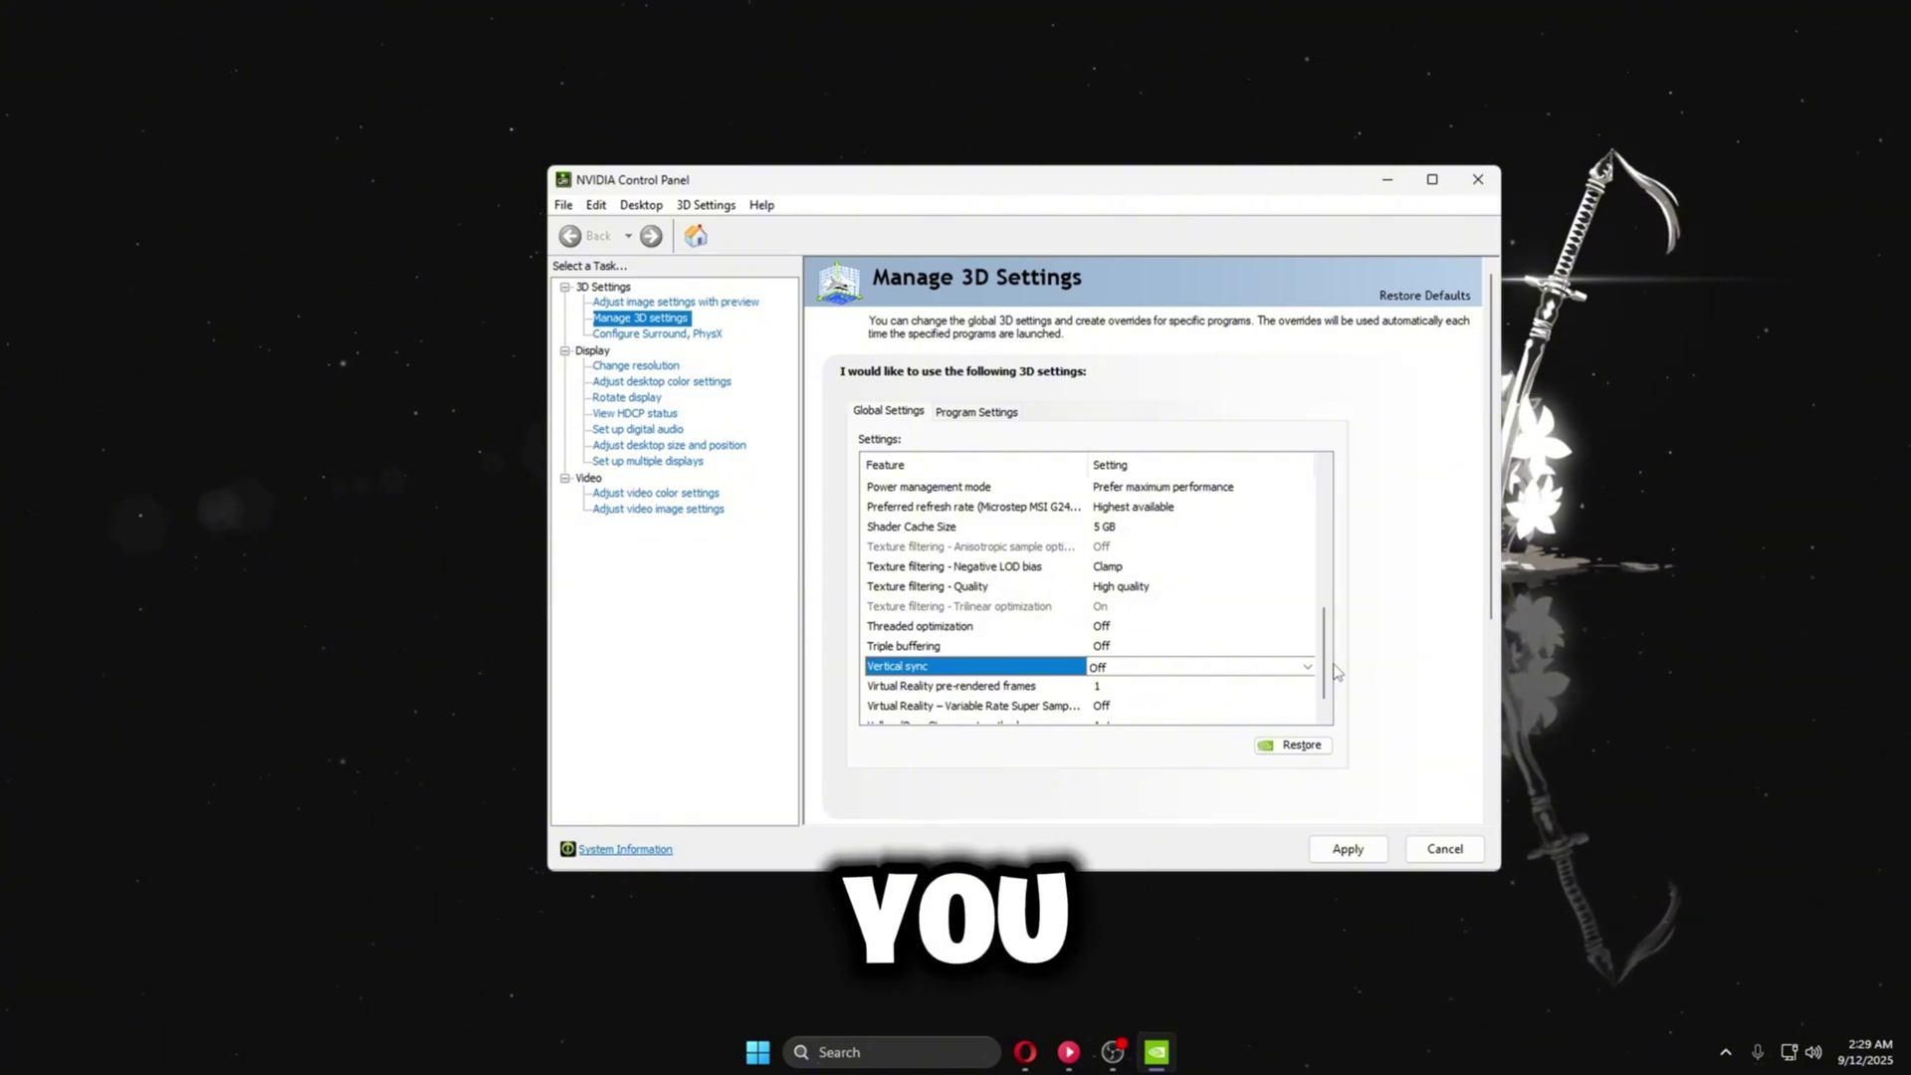
scroll(1241, 682, down, 1)
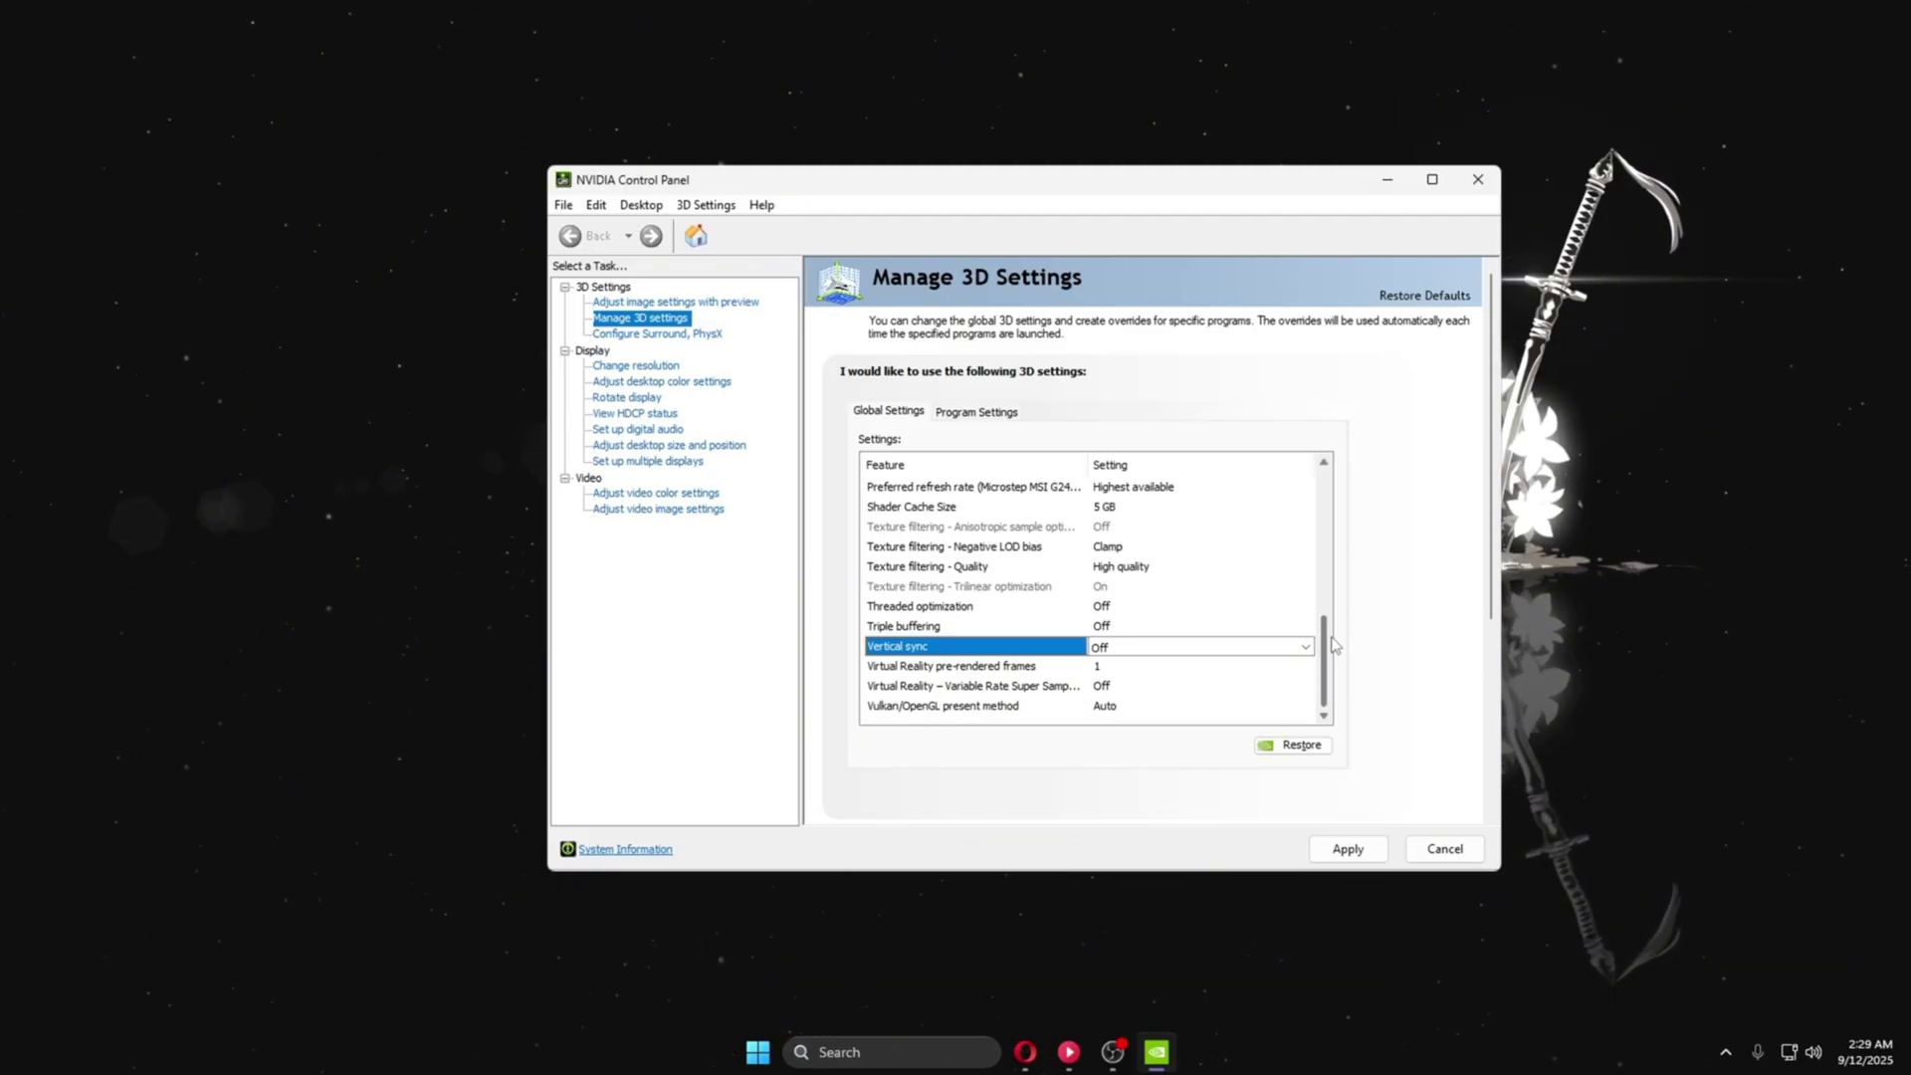
Step: On the Change resolution page, keep the MSI monitor's refresh rate at 180Hz
click(637, 366)
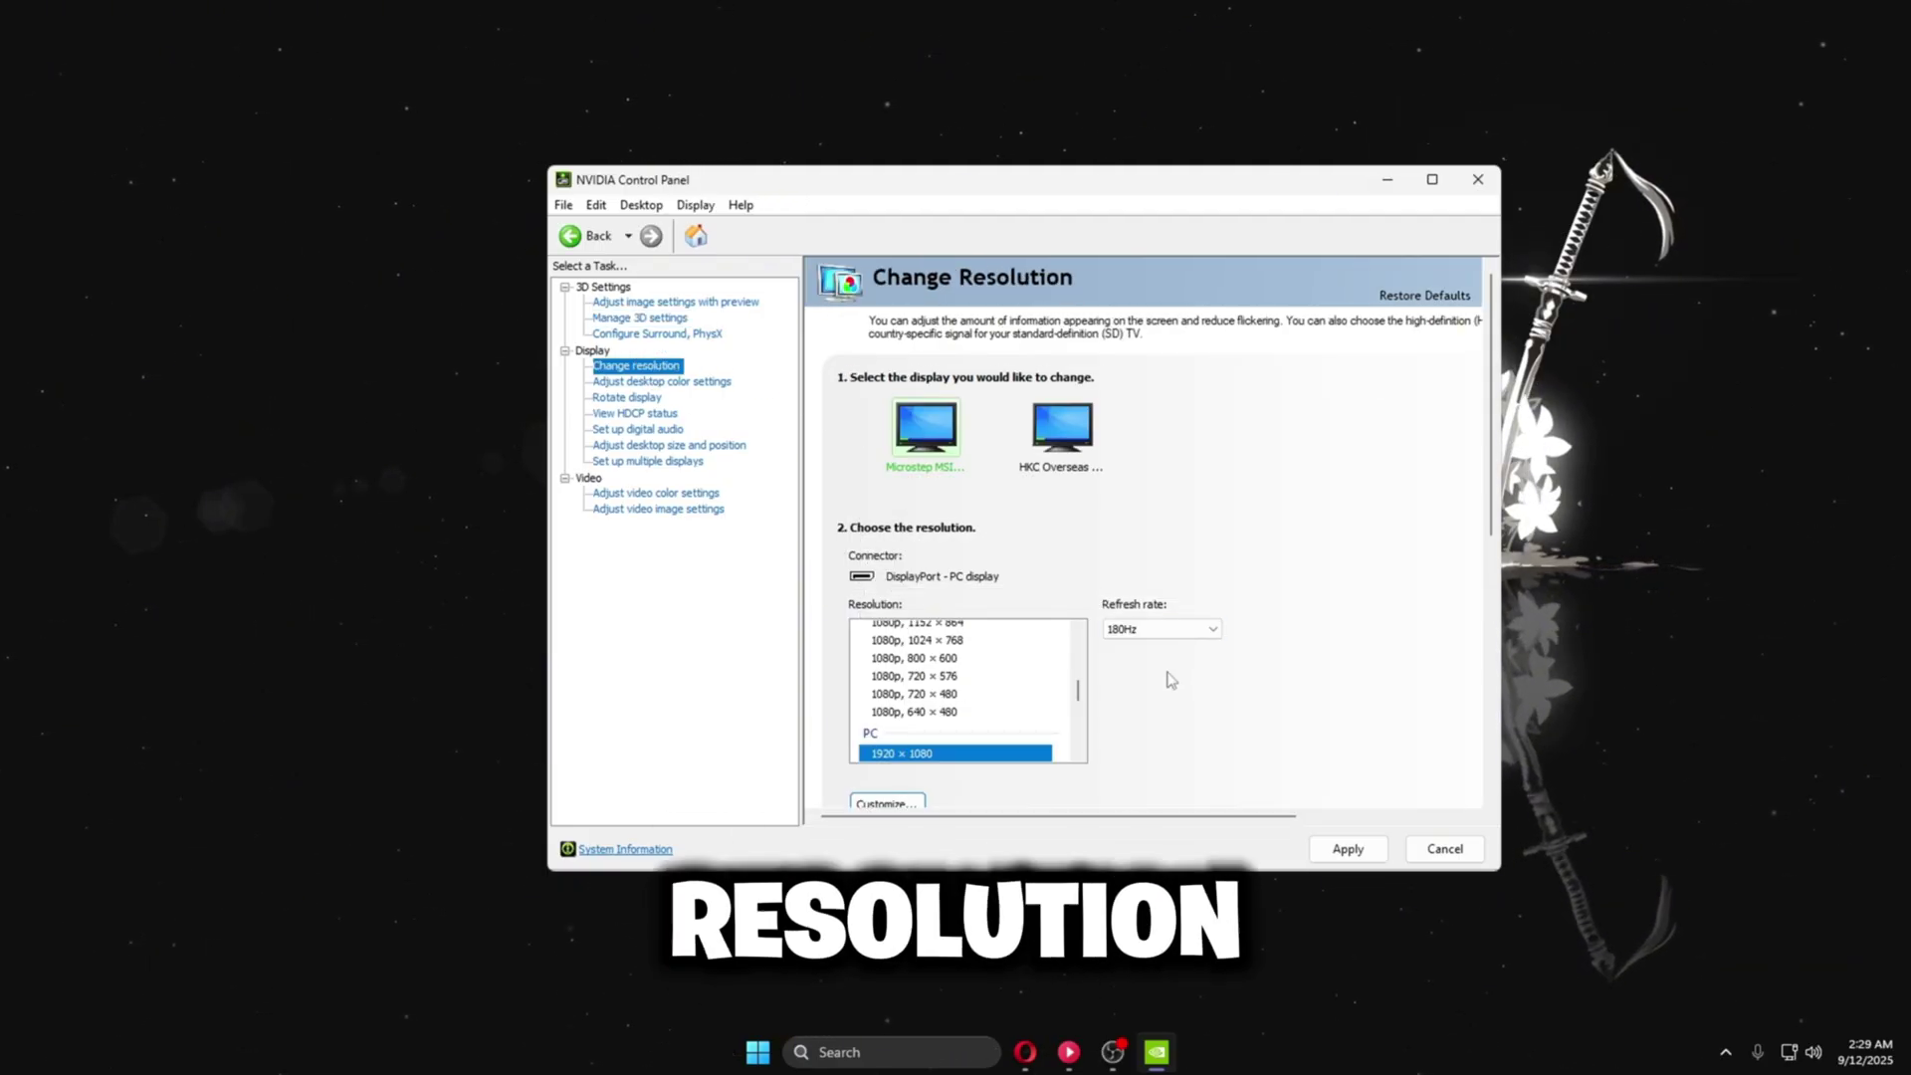
click(1162, 629)
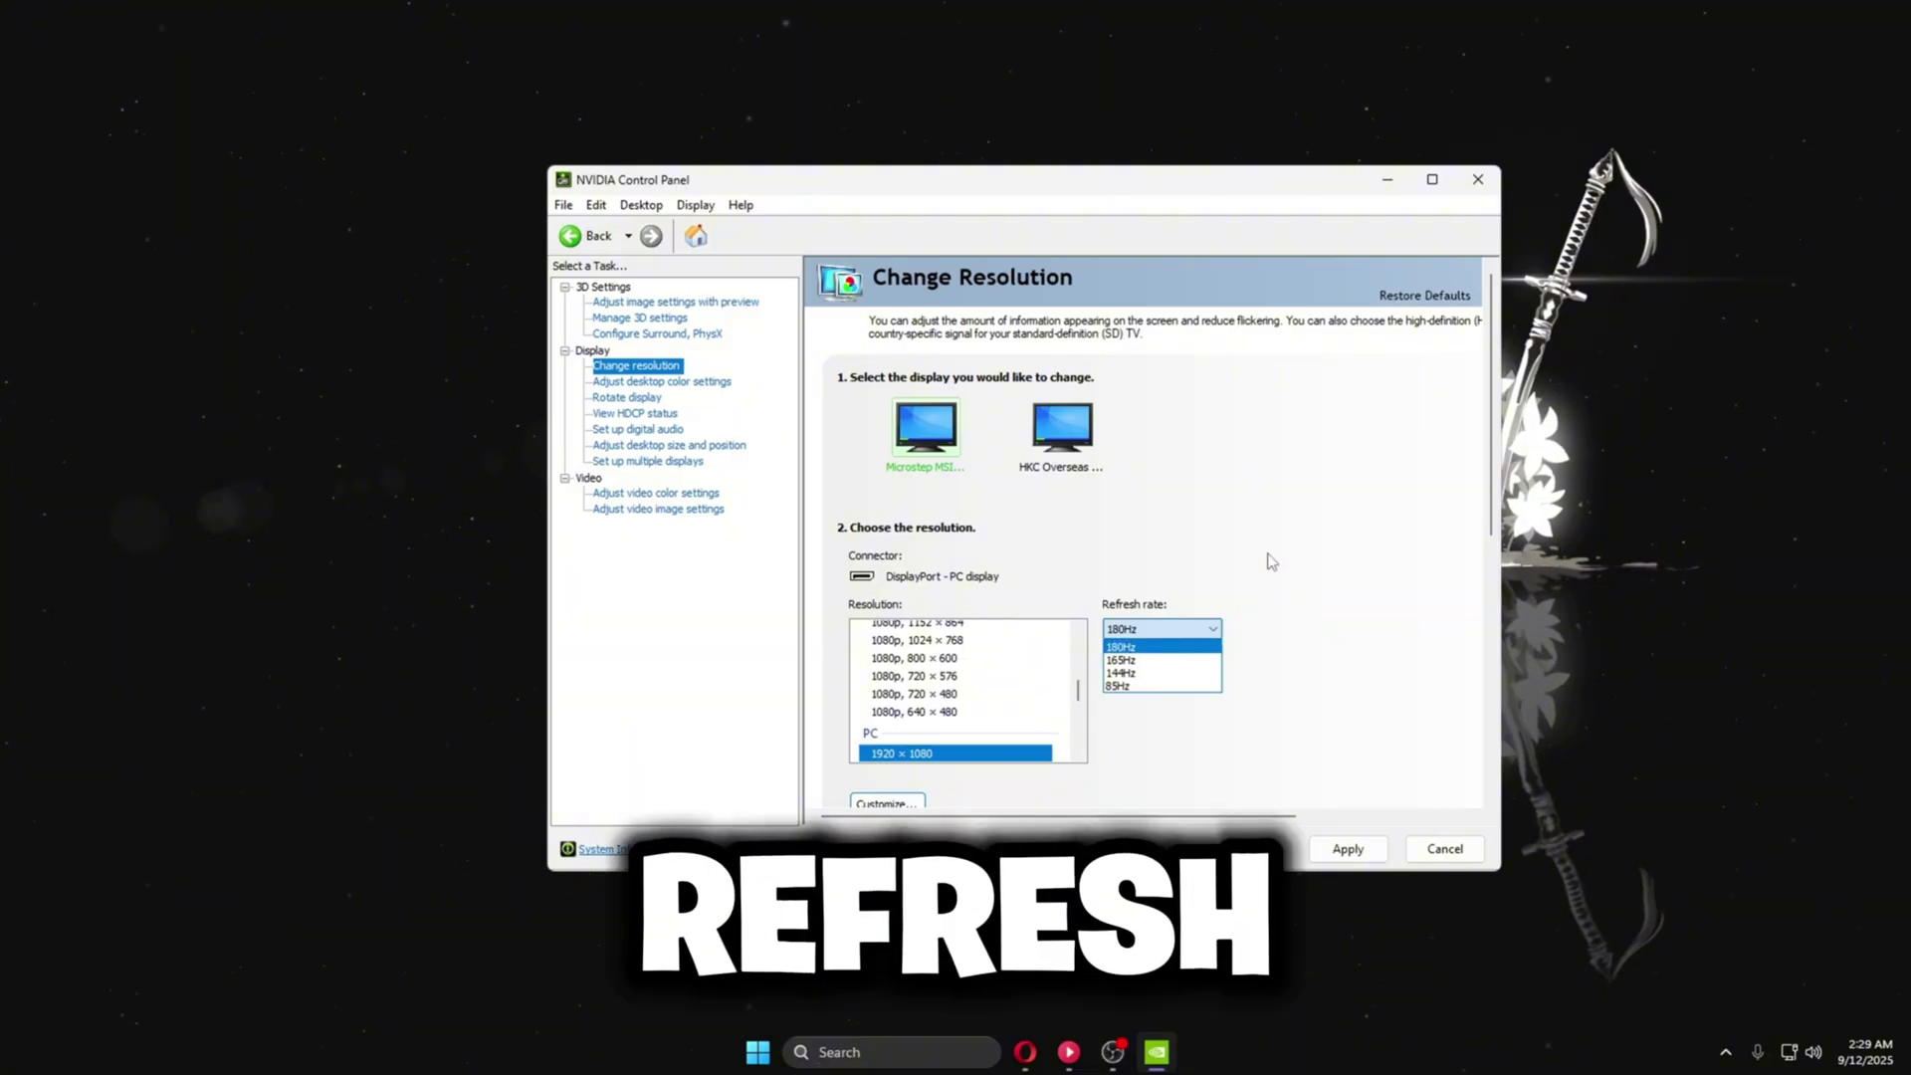
click(1145, 647)
Step: Set the HKC monitor to 1080 × 1920 resolution at 144Hz
click(1045, 426)
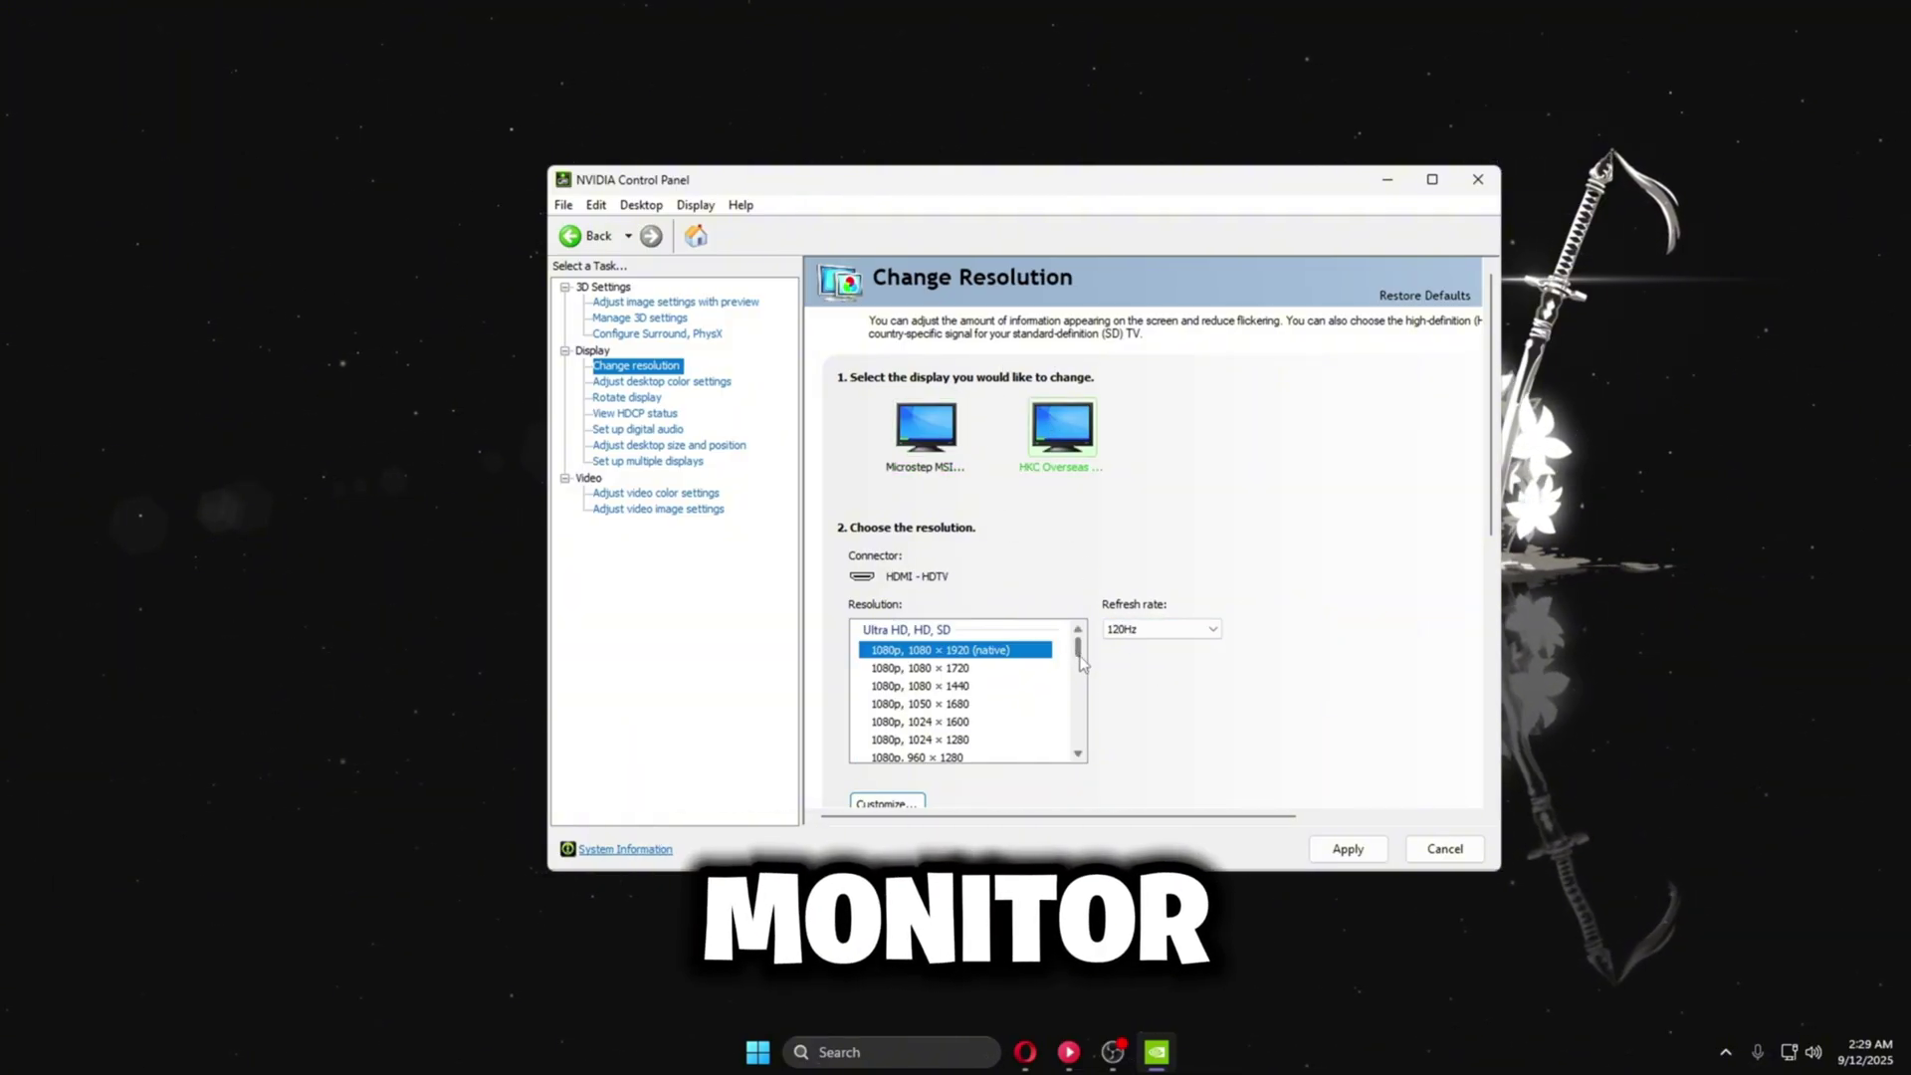
drag(1076, 649, 1083, 655)
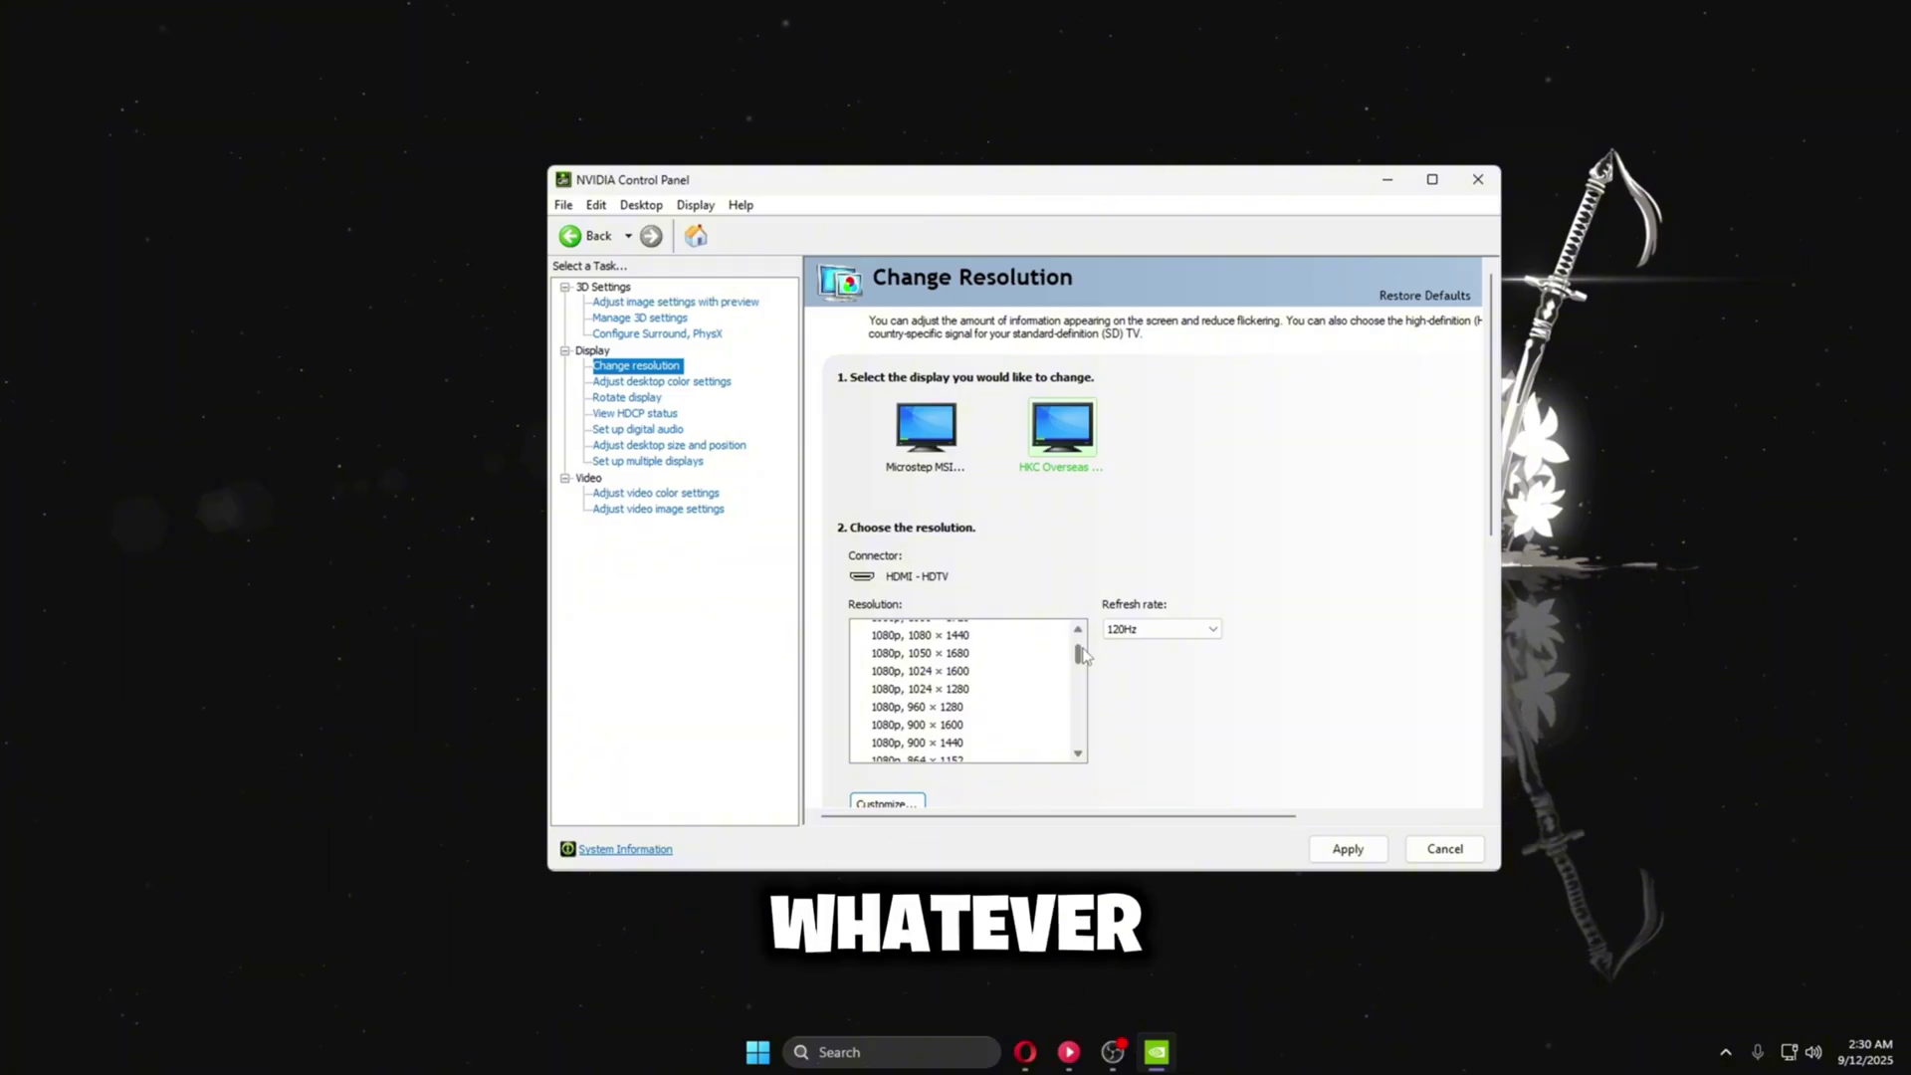
scroll(962, 709, down, 4)
scroll(962, 708, down, 4)
click(923, 644)
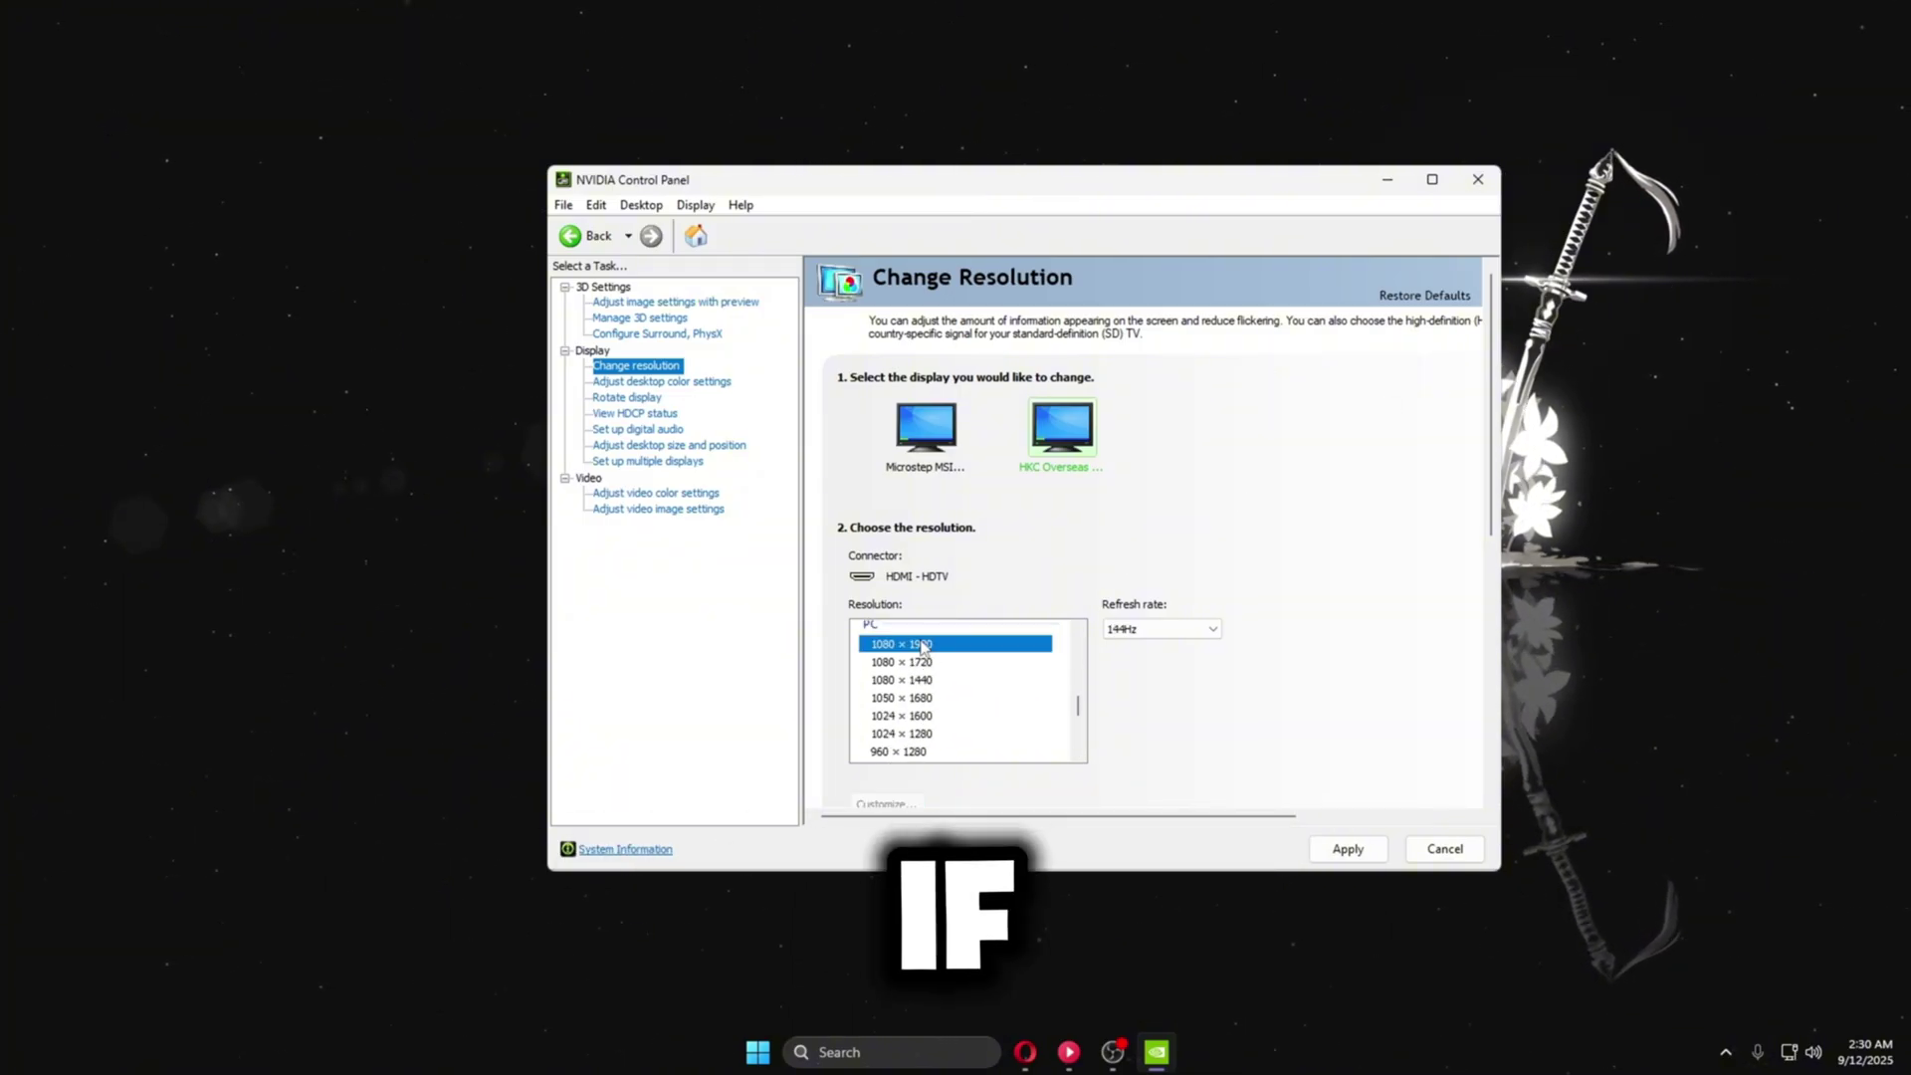
click(1152, 638)
click(1246, 601)
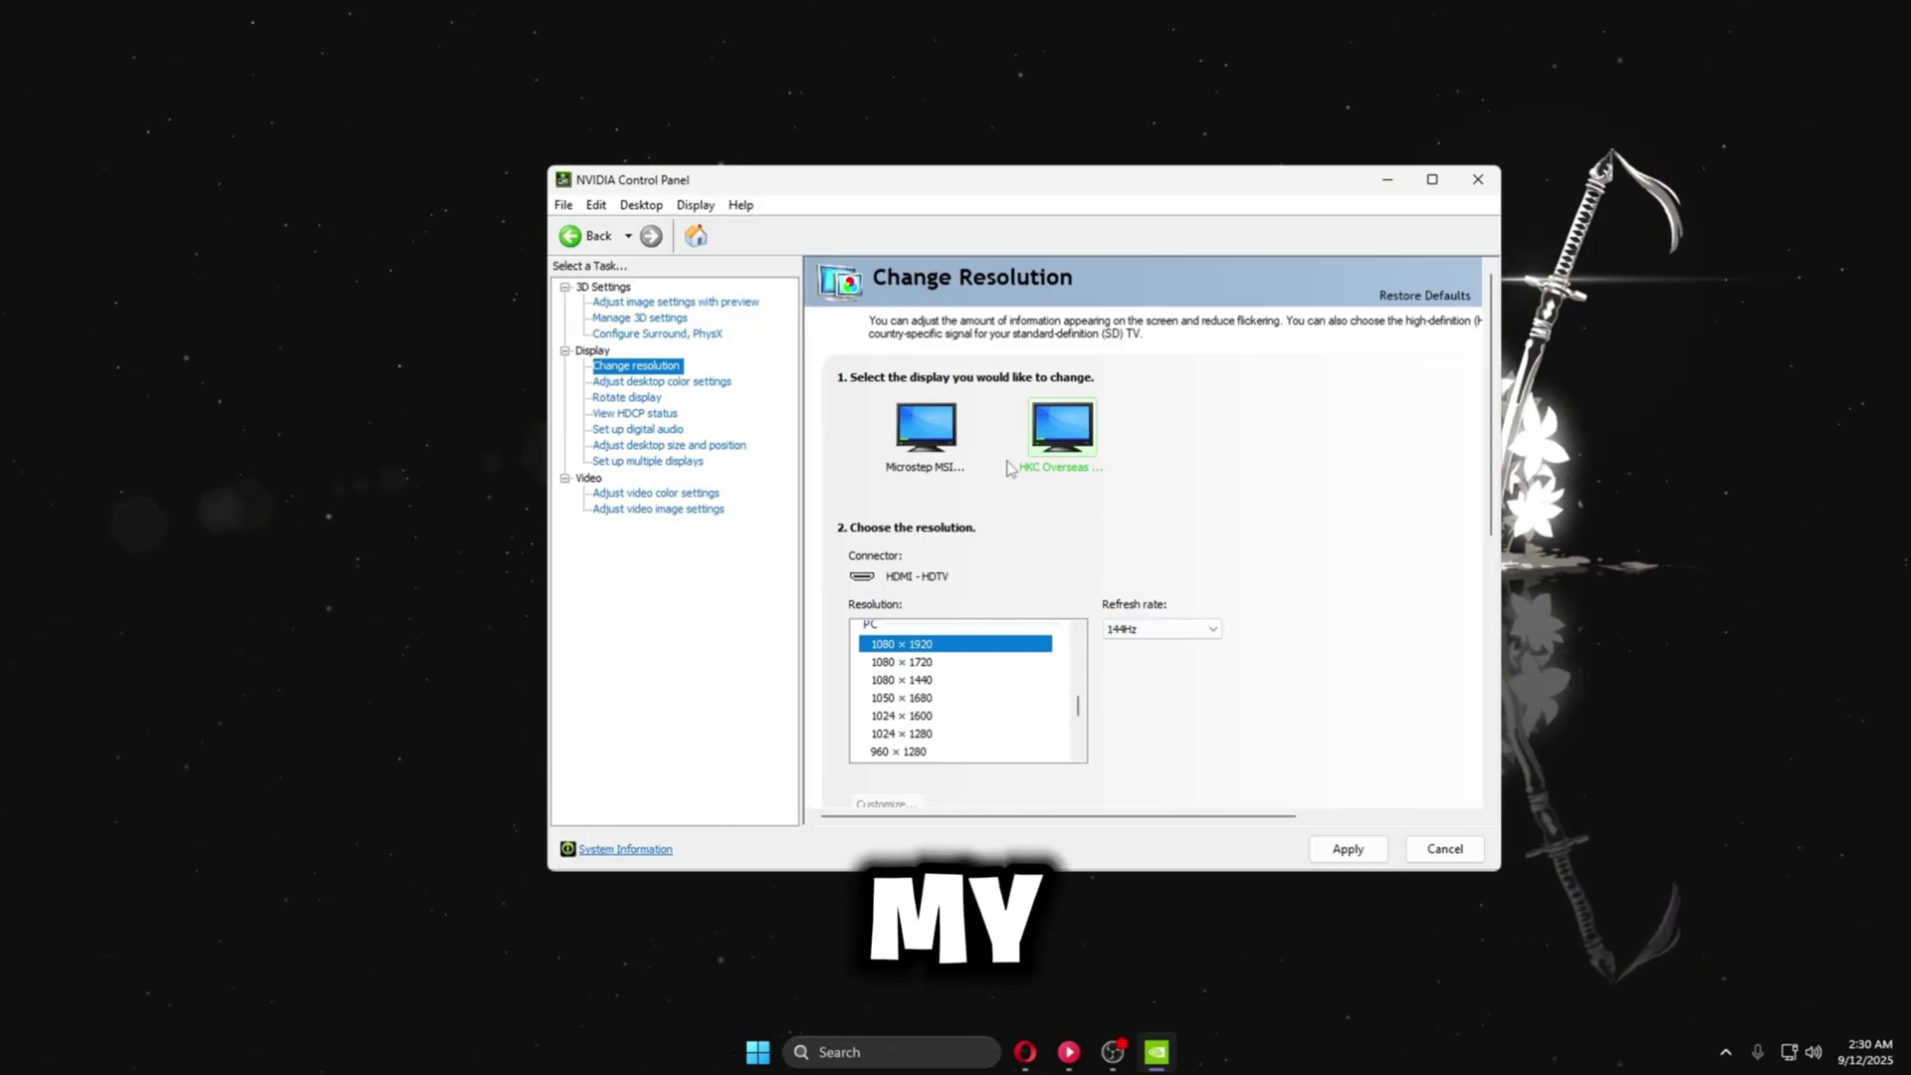
Step: Reselect the MSI monitor and go to Adjust desktop color settings
click(928, 478)
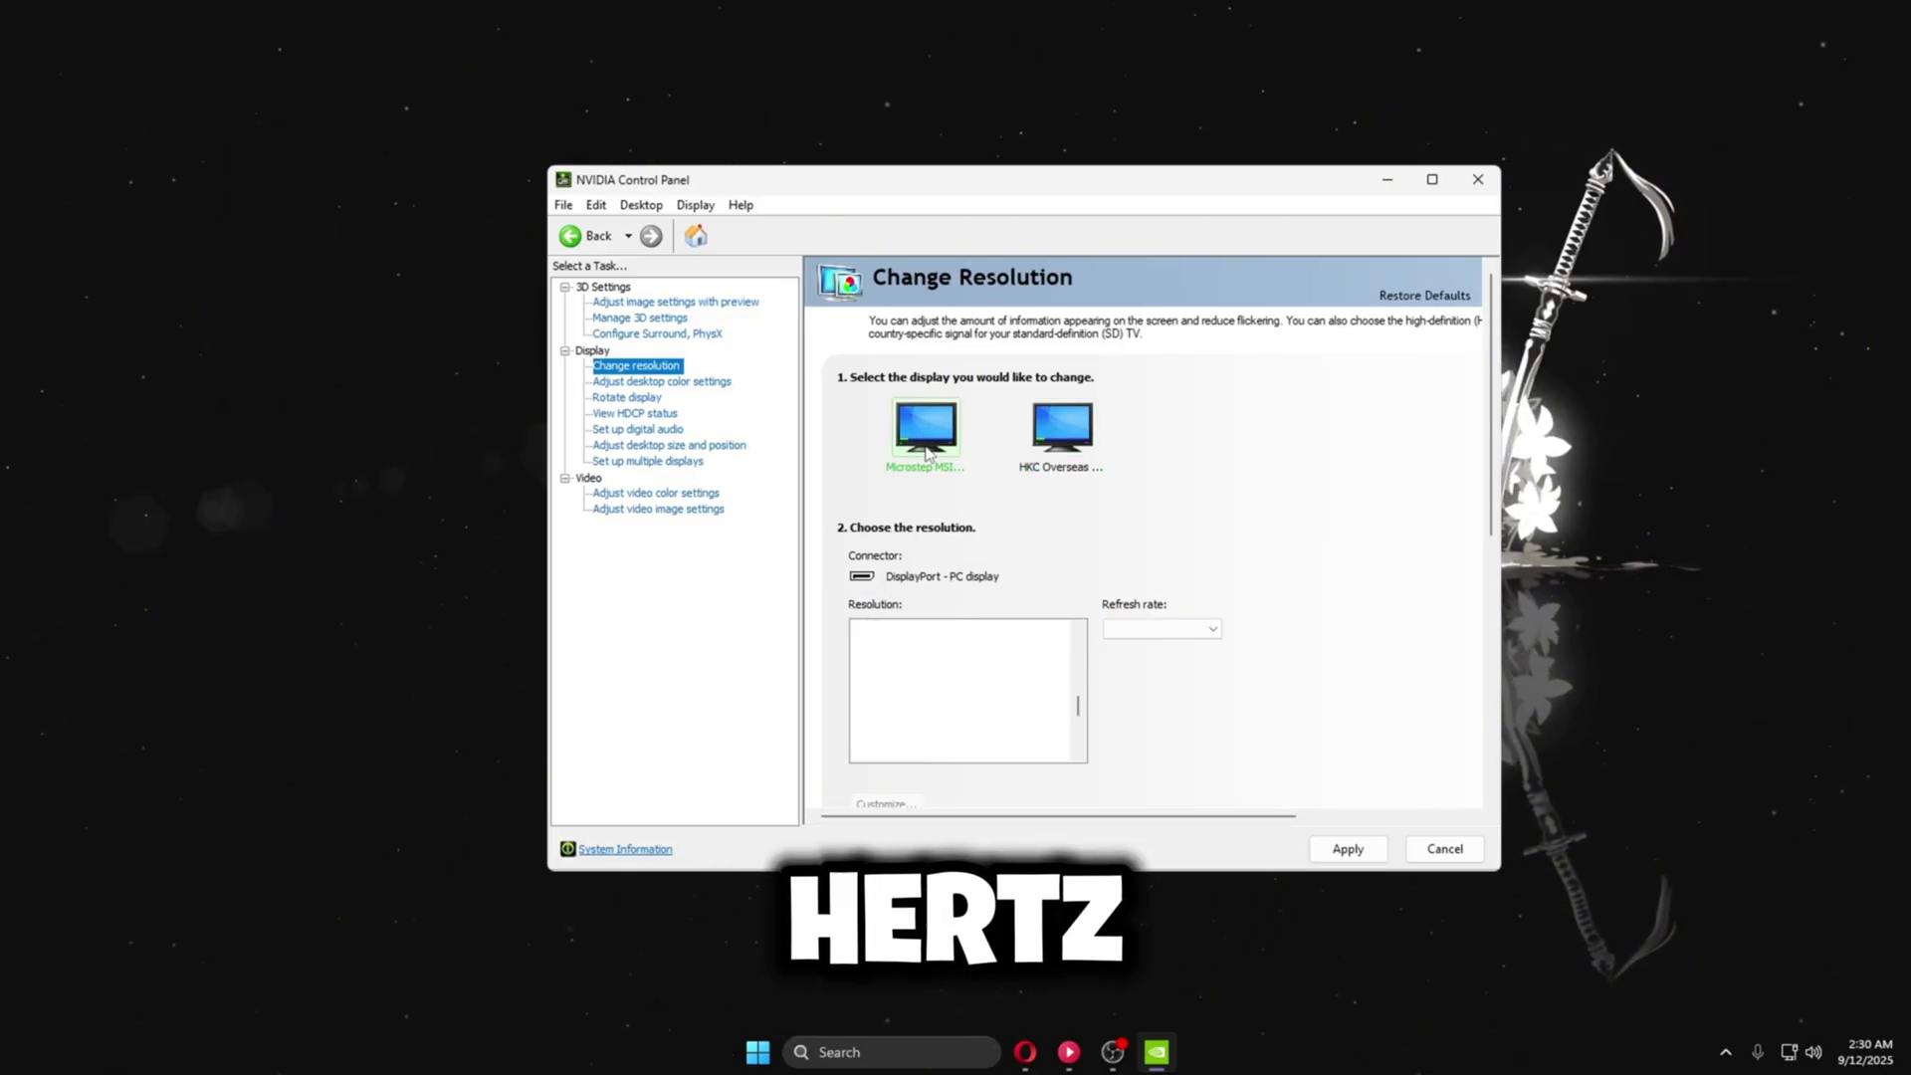
scroll(990, 723, up, 3)
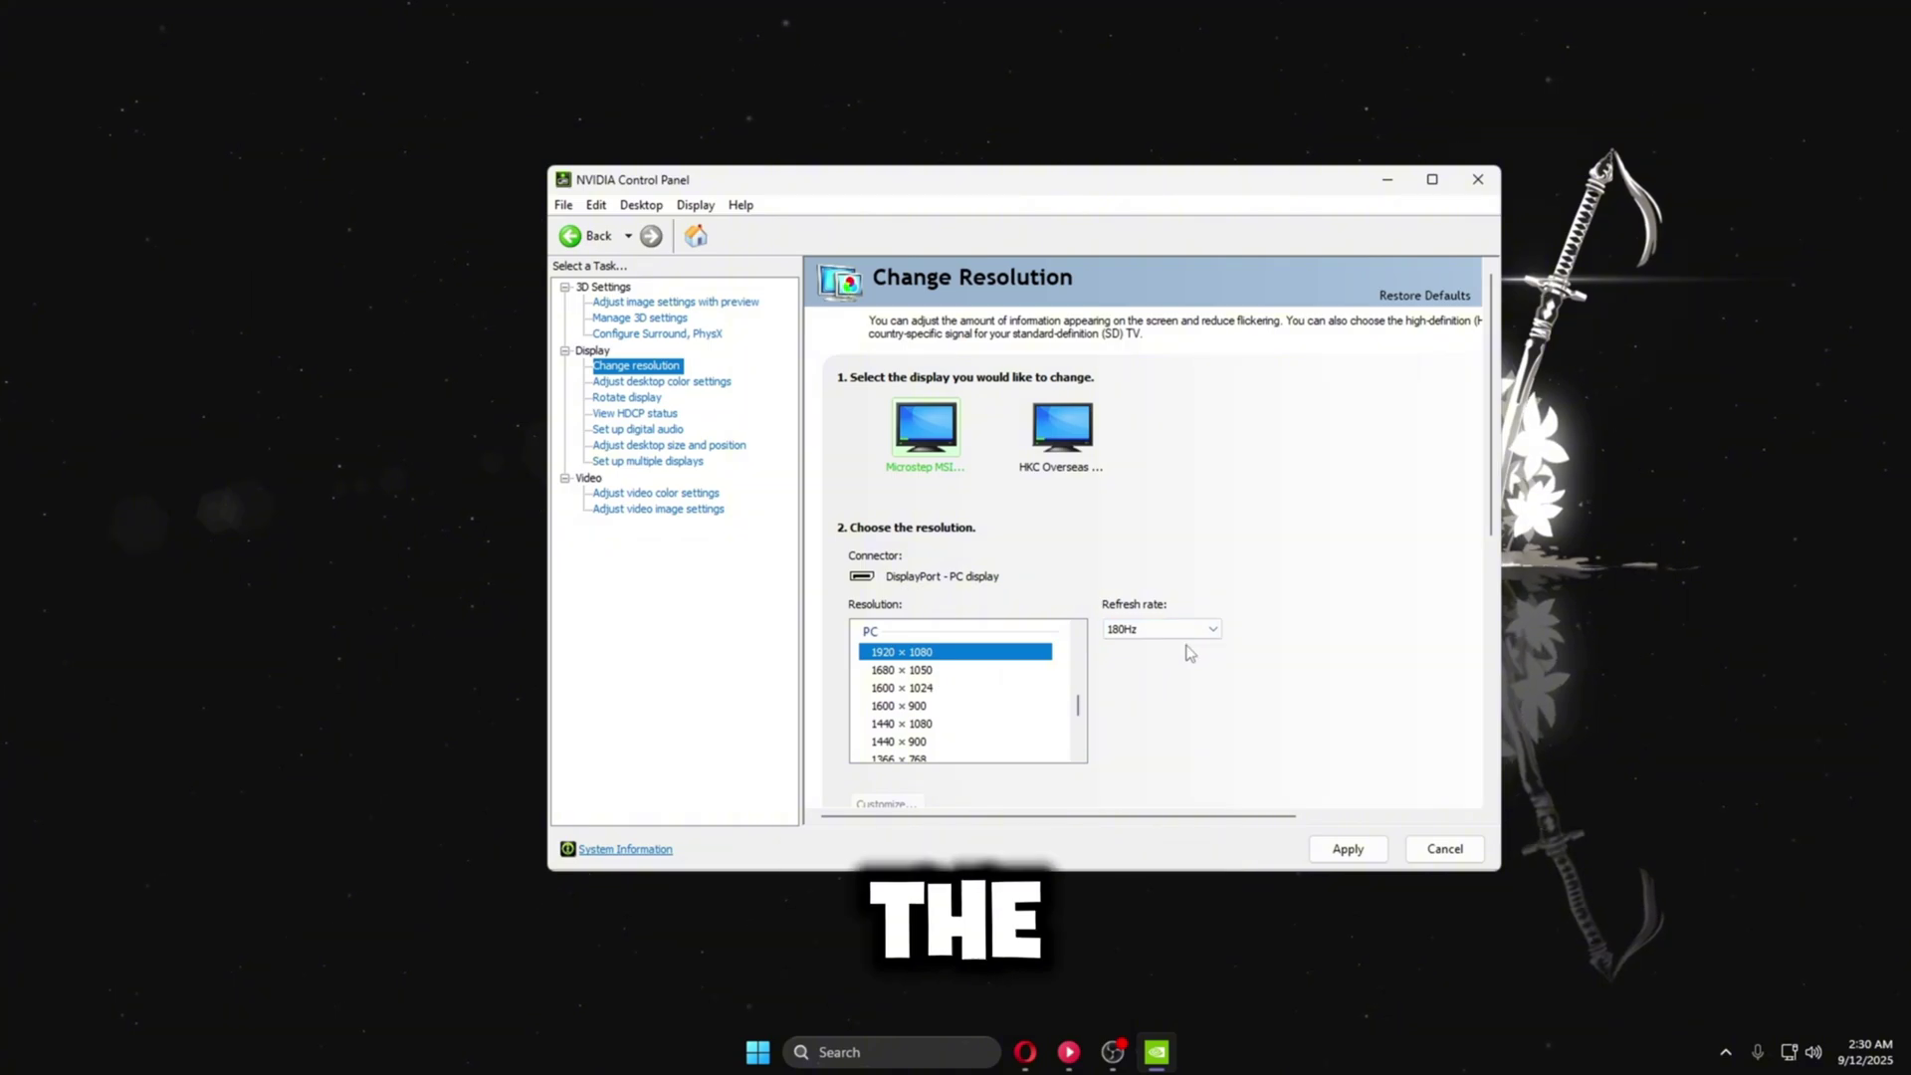
click(661, 382)
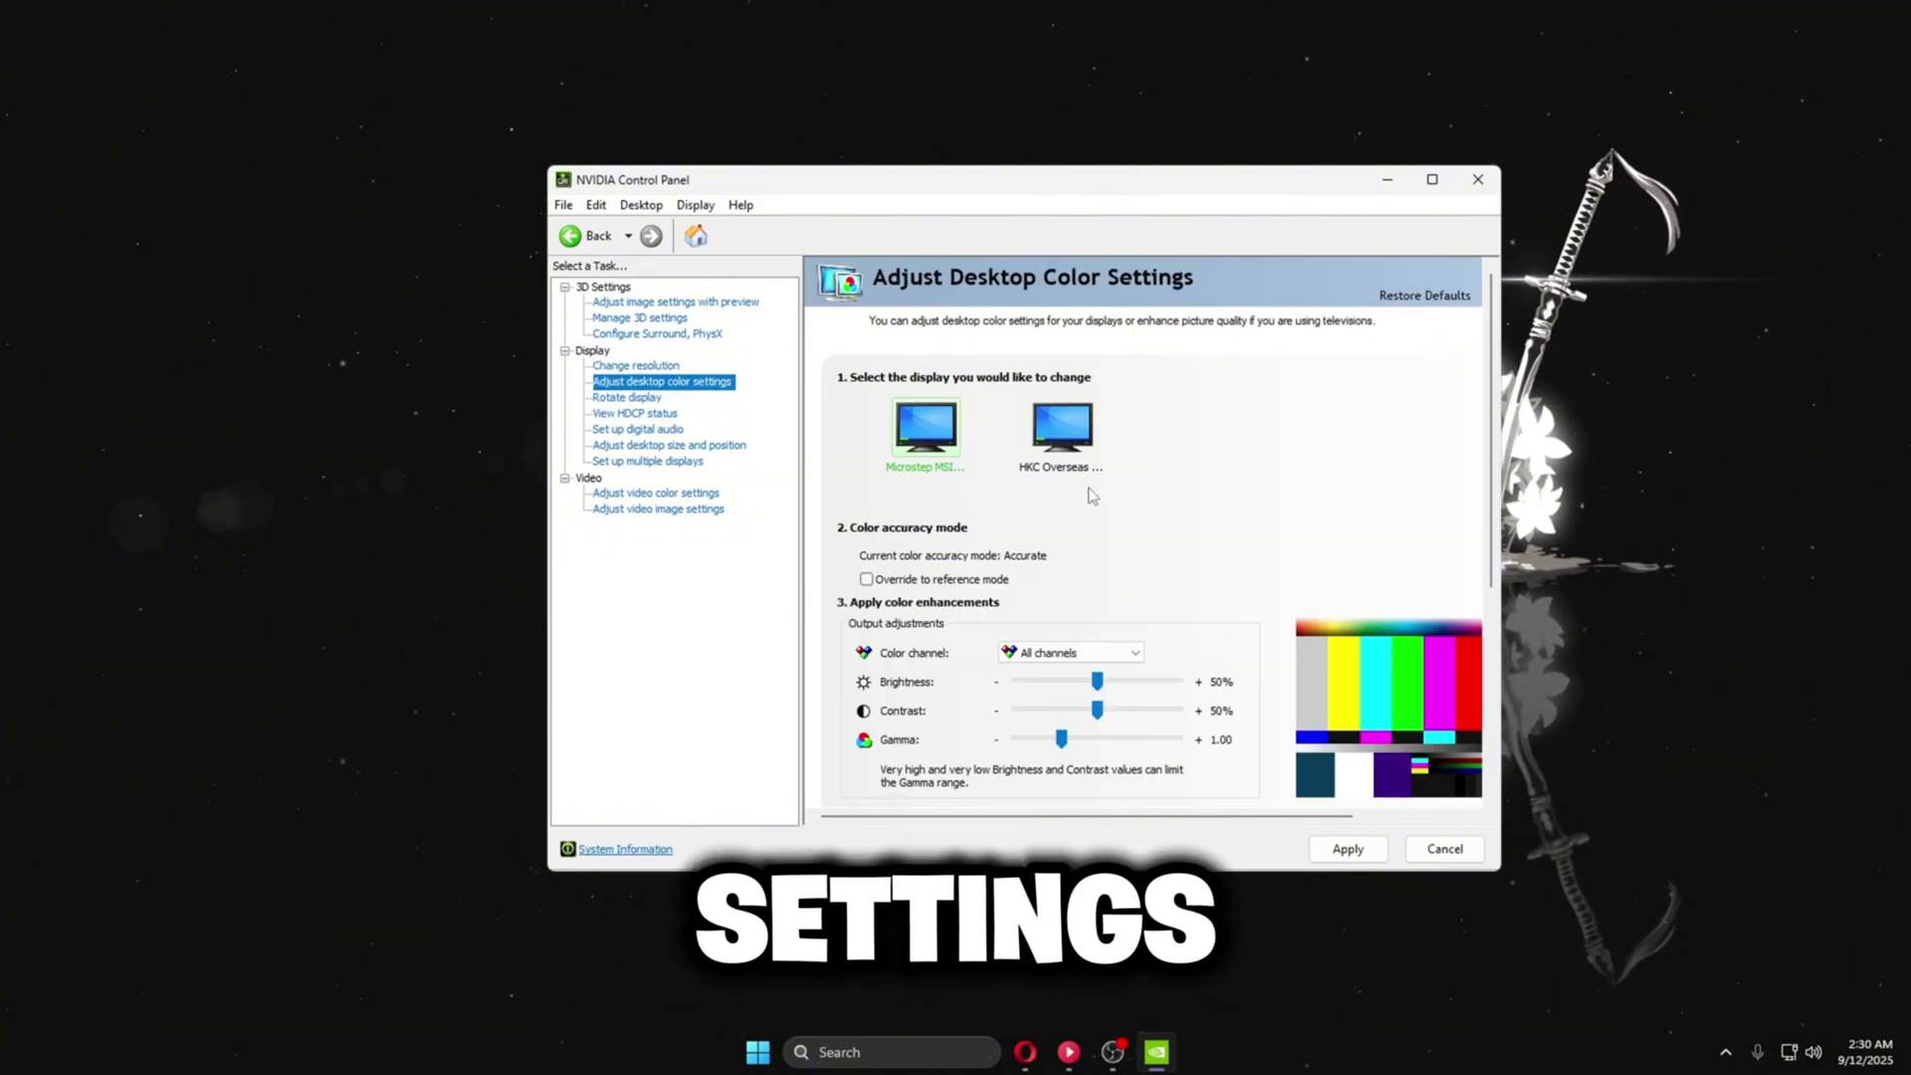
Step: Scroll down through the Adjust Desktop Size and Position settings for the two monitors
scroll(1244, 579, down, 2)
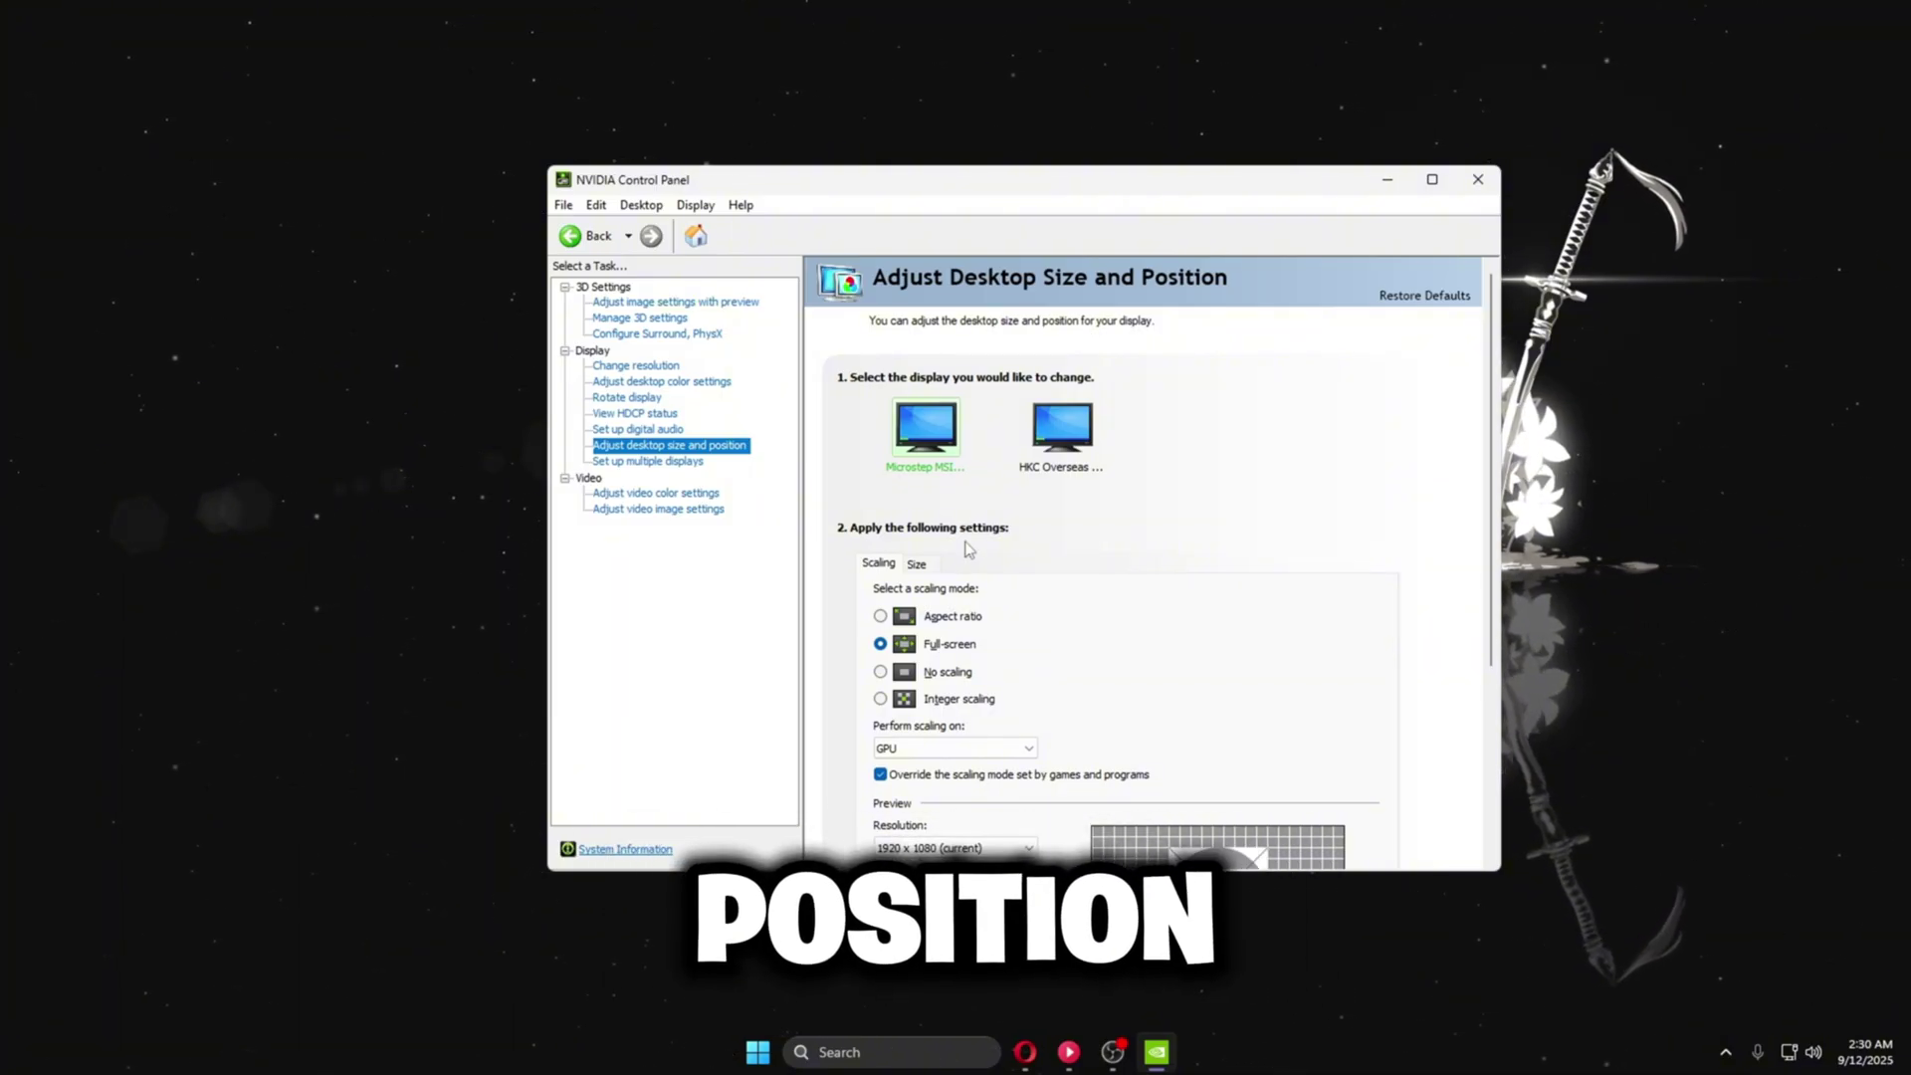
Step: Keep full-screen scaling performed on the GPU
scroll(1095, 549, down, 2)
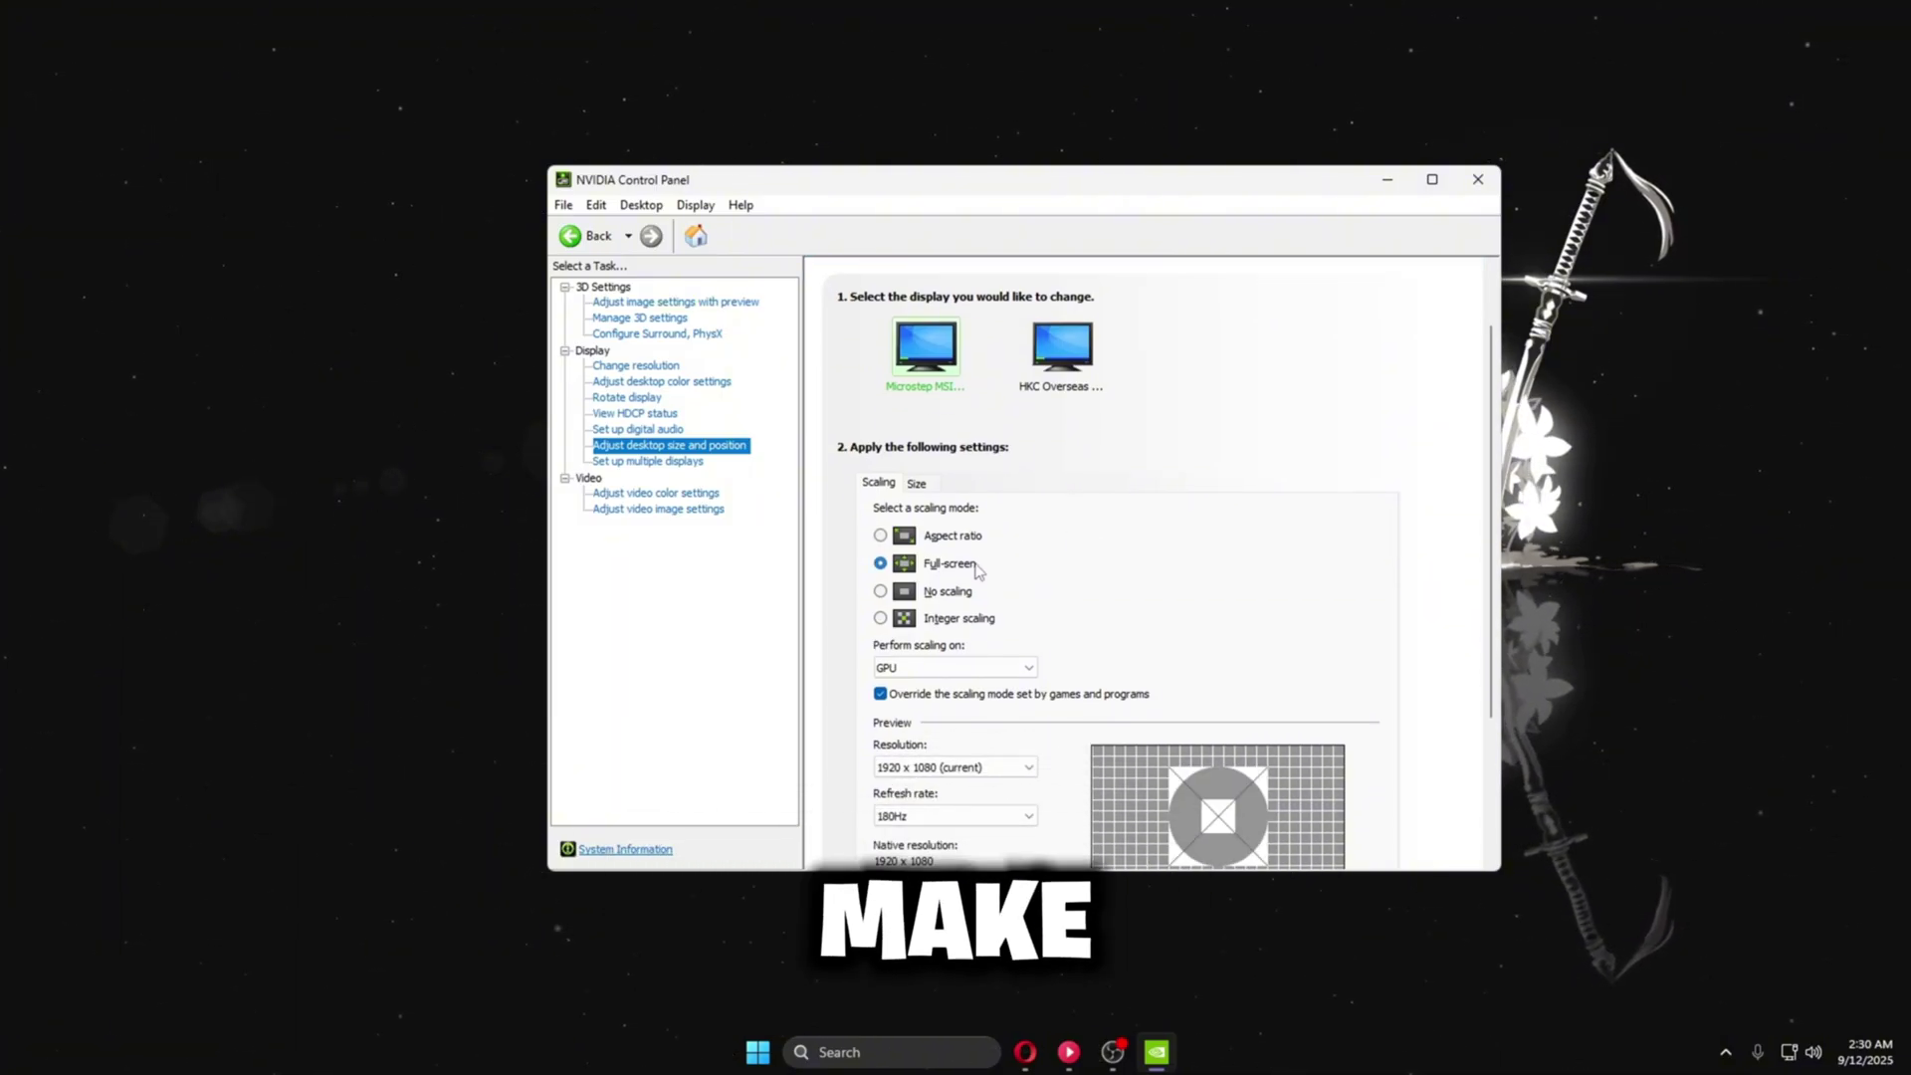
click(1005, 671)
click(1003, 675)
Step: Reset the preview resolution to 1920 x 1080 (current)
scroll(1145, 689, down, 1)
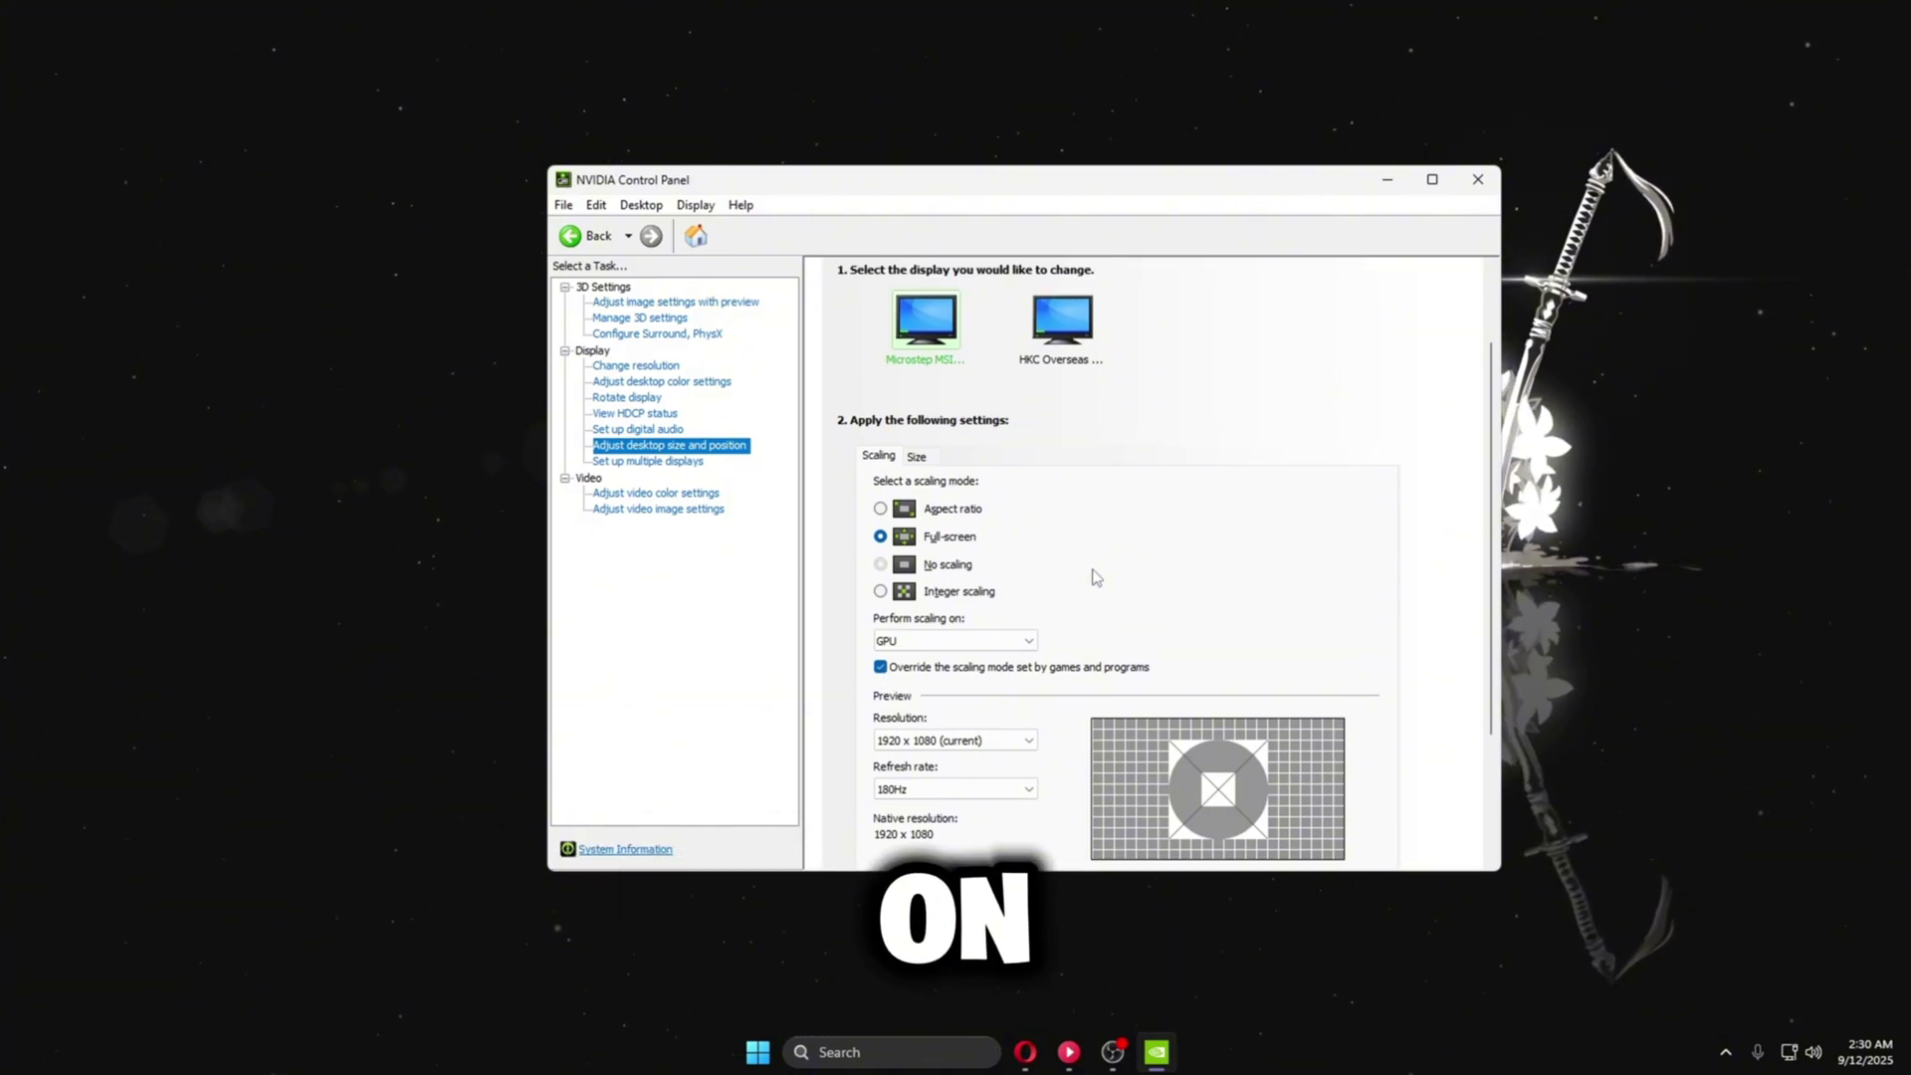
scroll(1105, 598, up, 1)
click(969, 740)
click(961, 744)
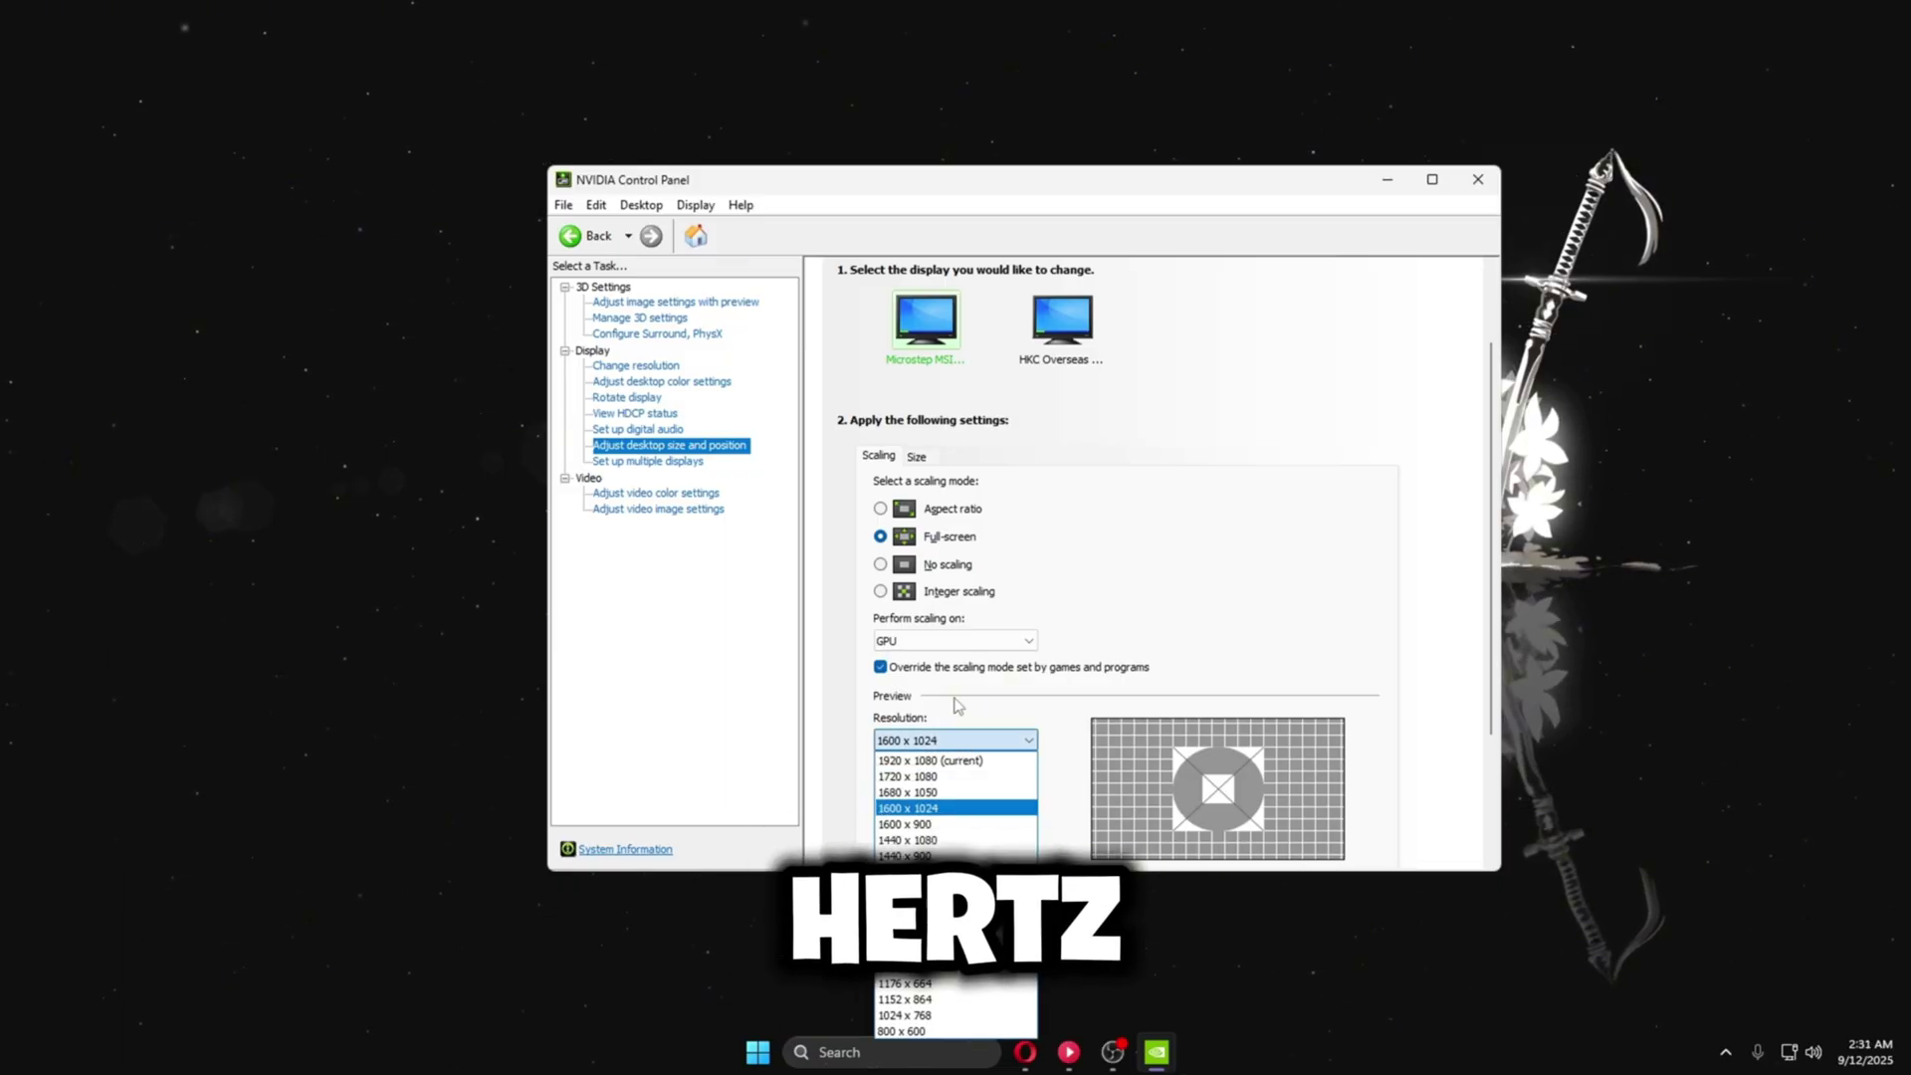
click(945, 763)
Step: Check the HKC monitor's scaling settings
scroll(1060, 743, down, 3)
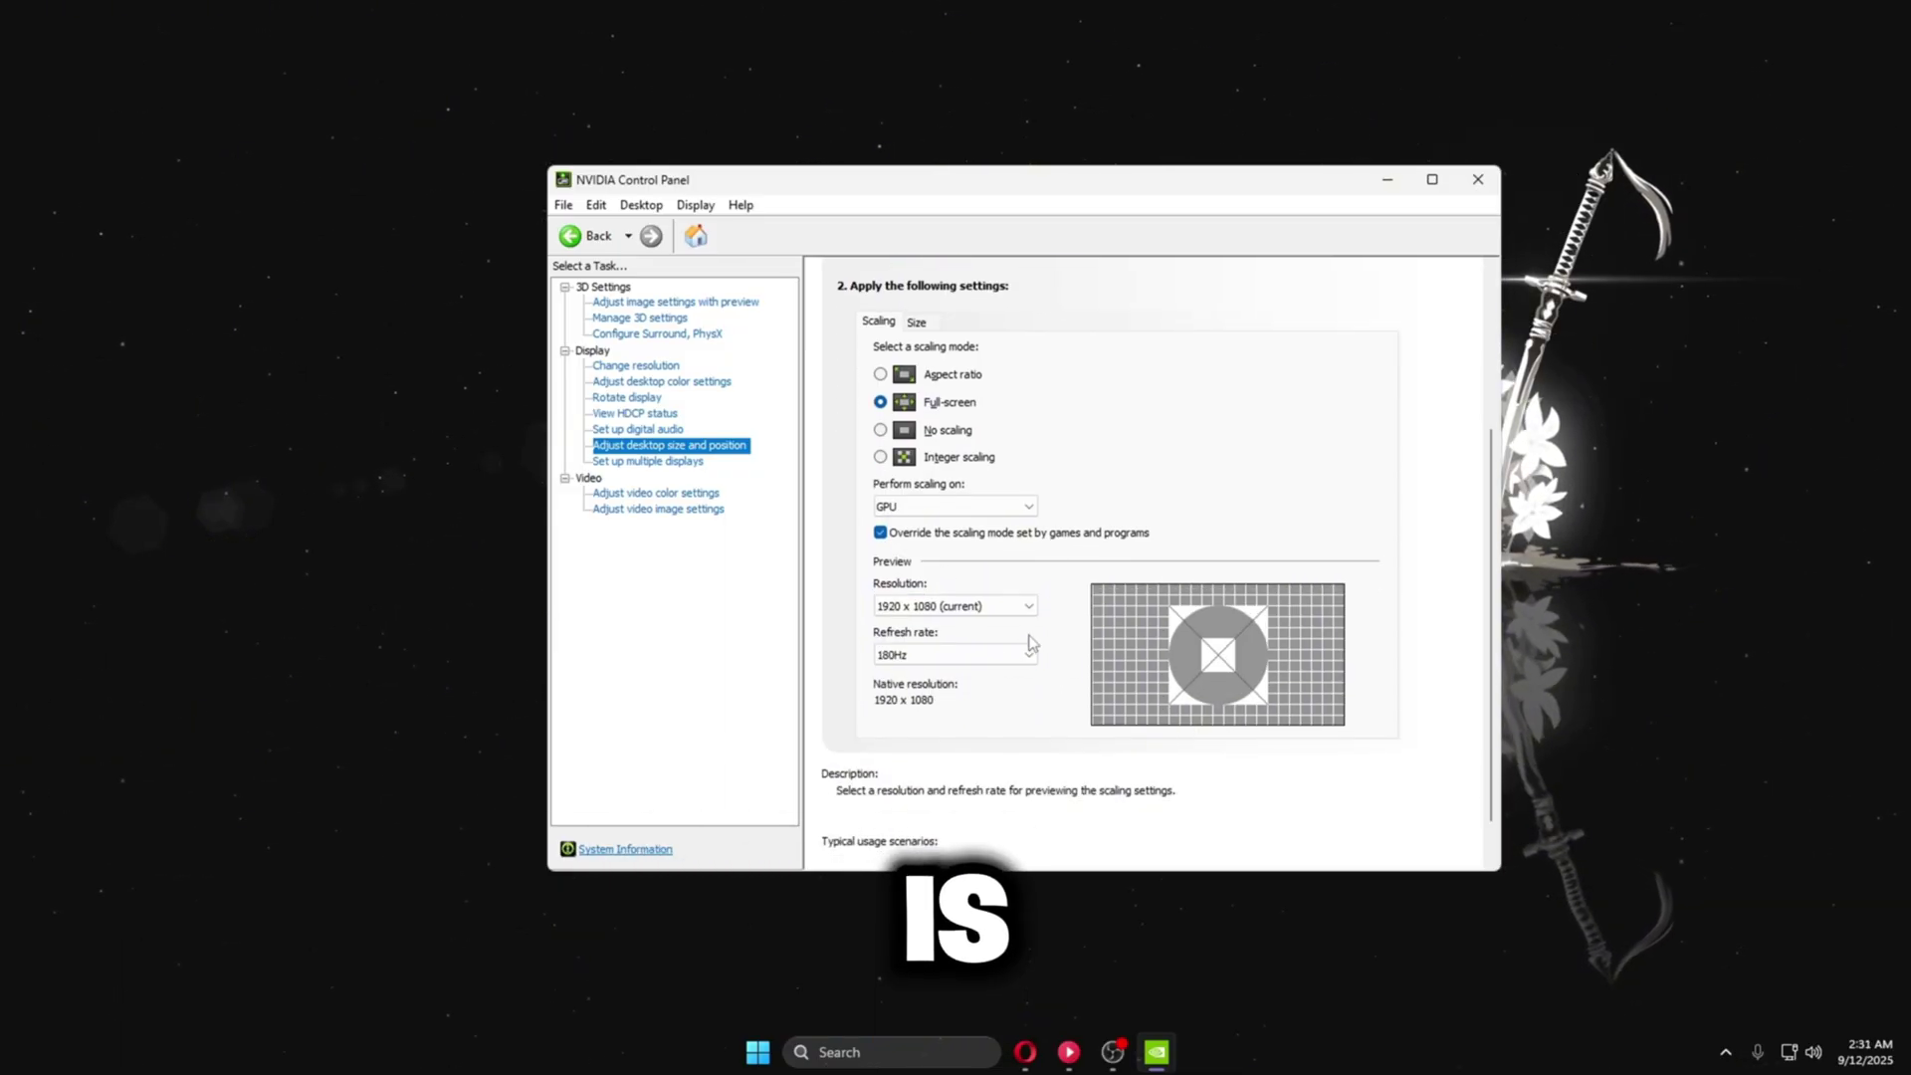
scroll(1083, 612, up, 3)
click(1062, 294)
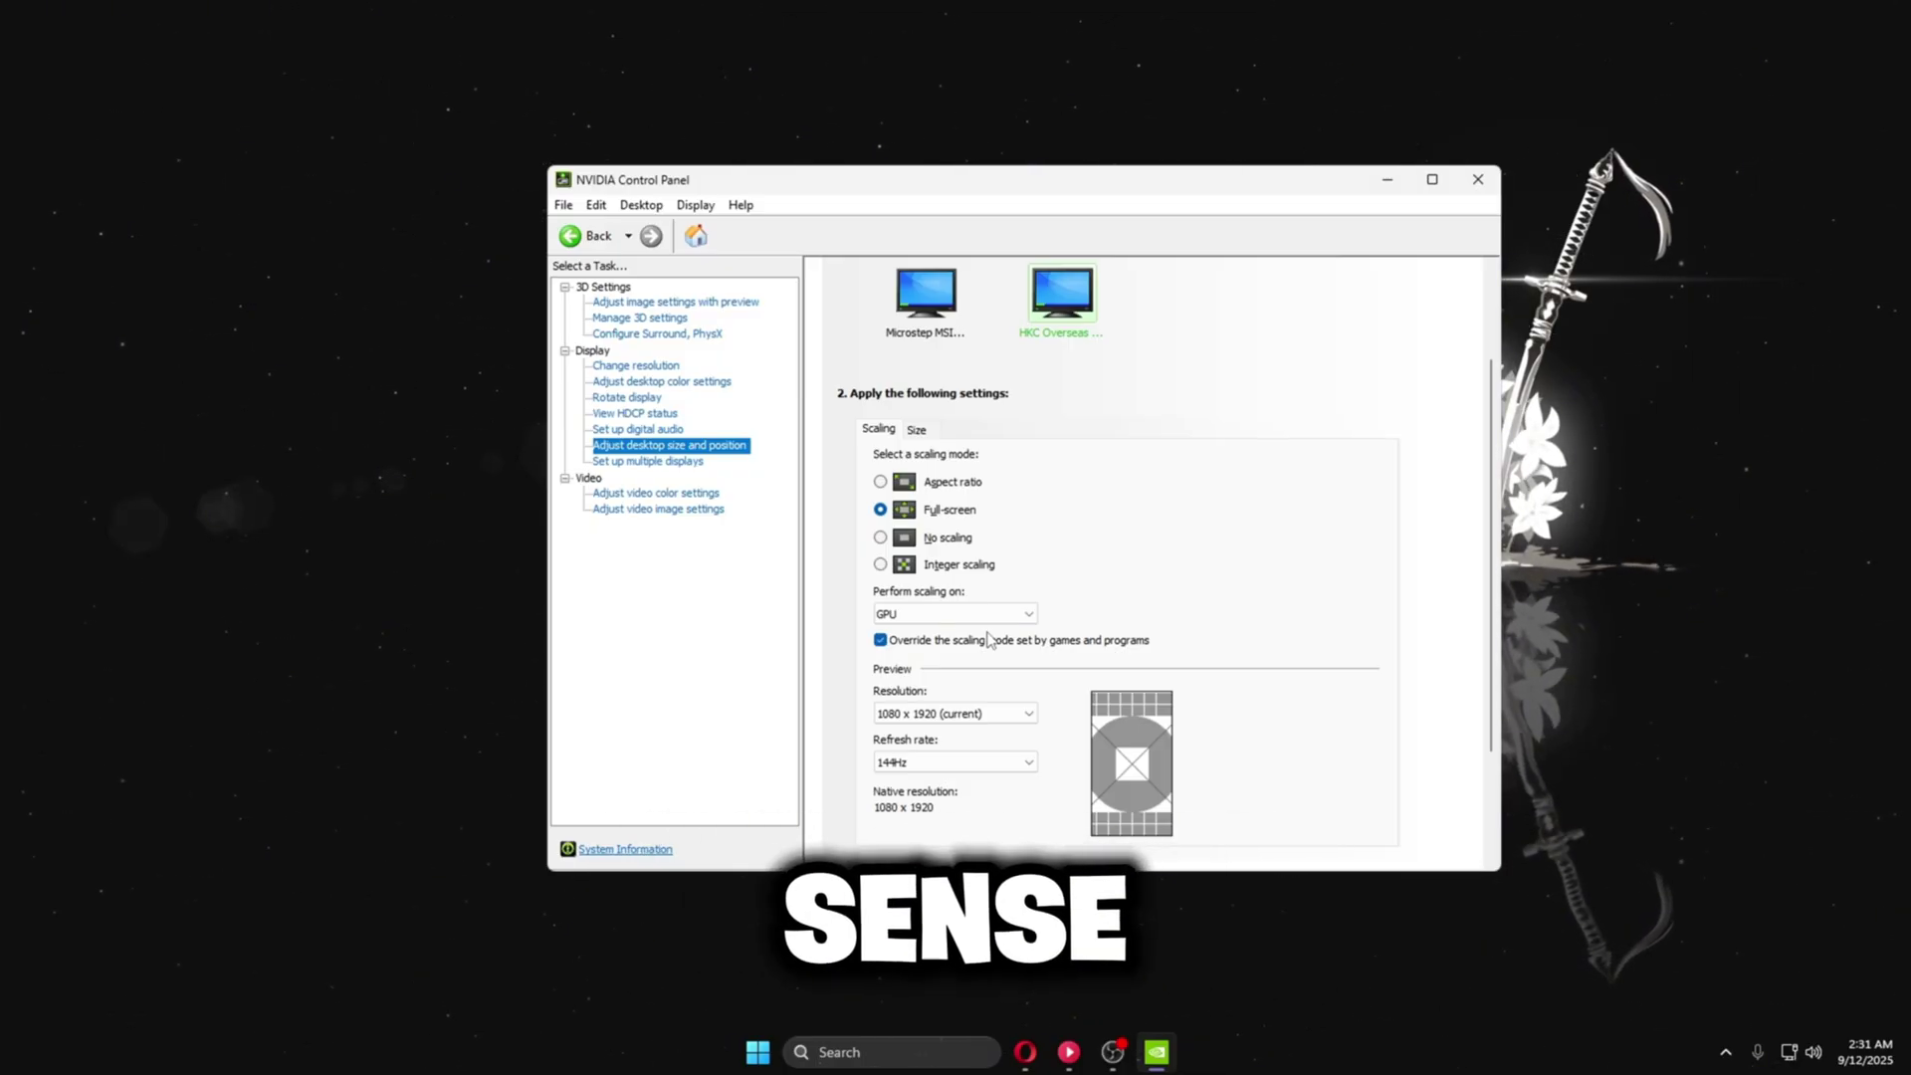
scroll(1334, 391, down, 3)
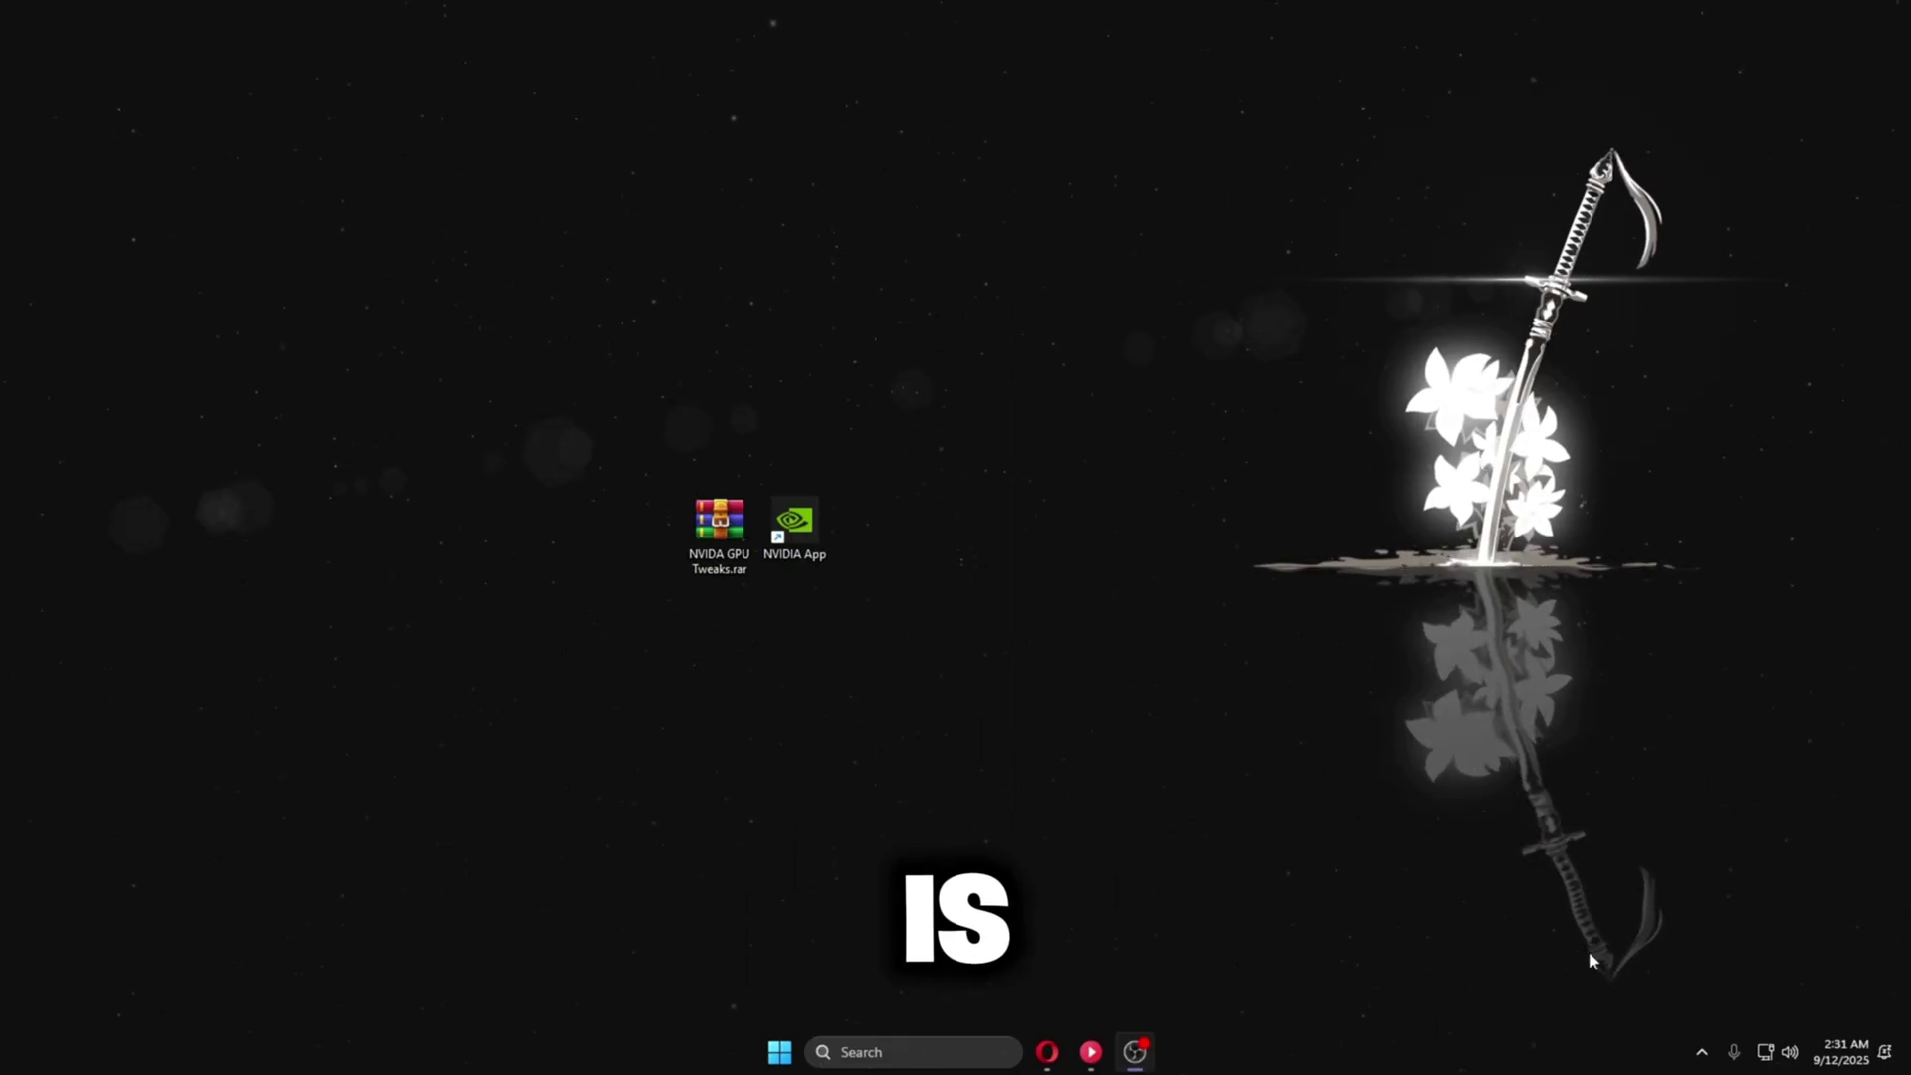
Step: Open the NVIDIA GPU Tweaks archive, dismiss the WinRAR reminder, and close it
double_click(721, 526)
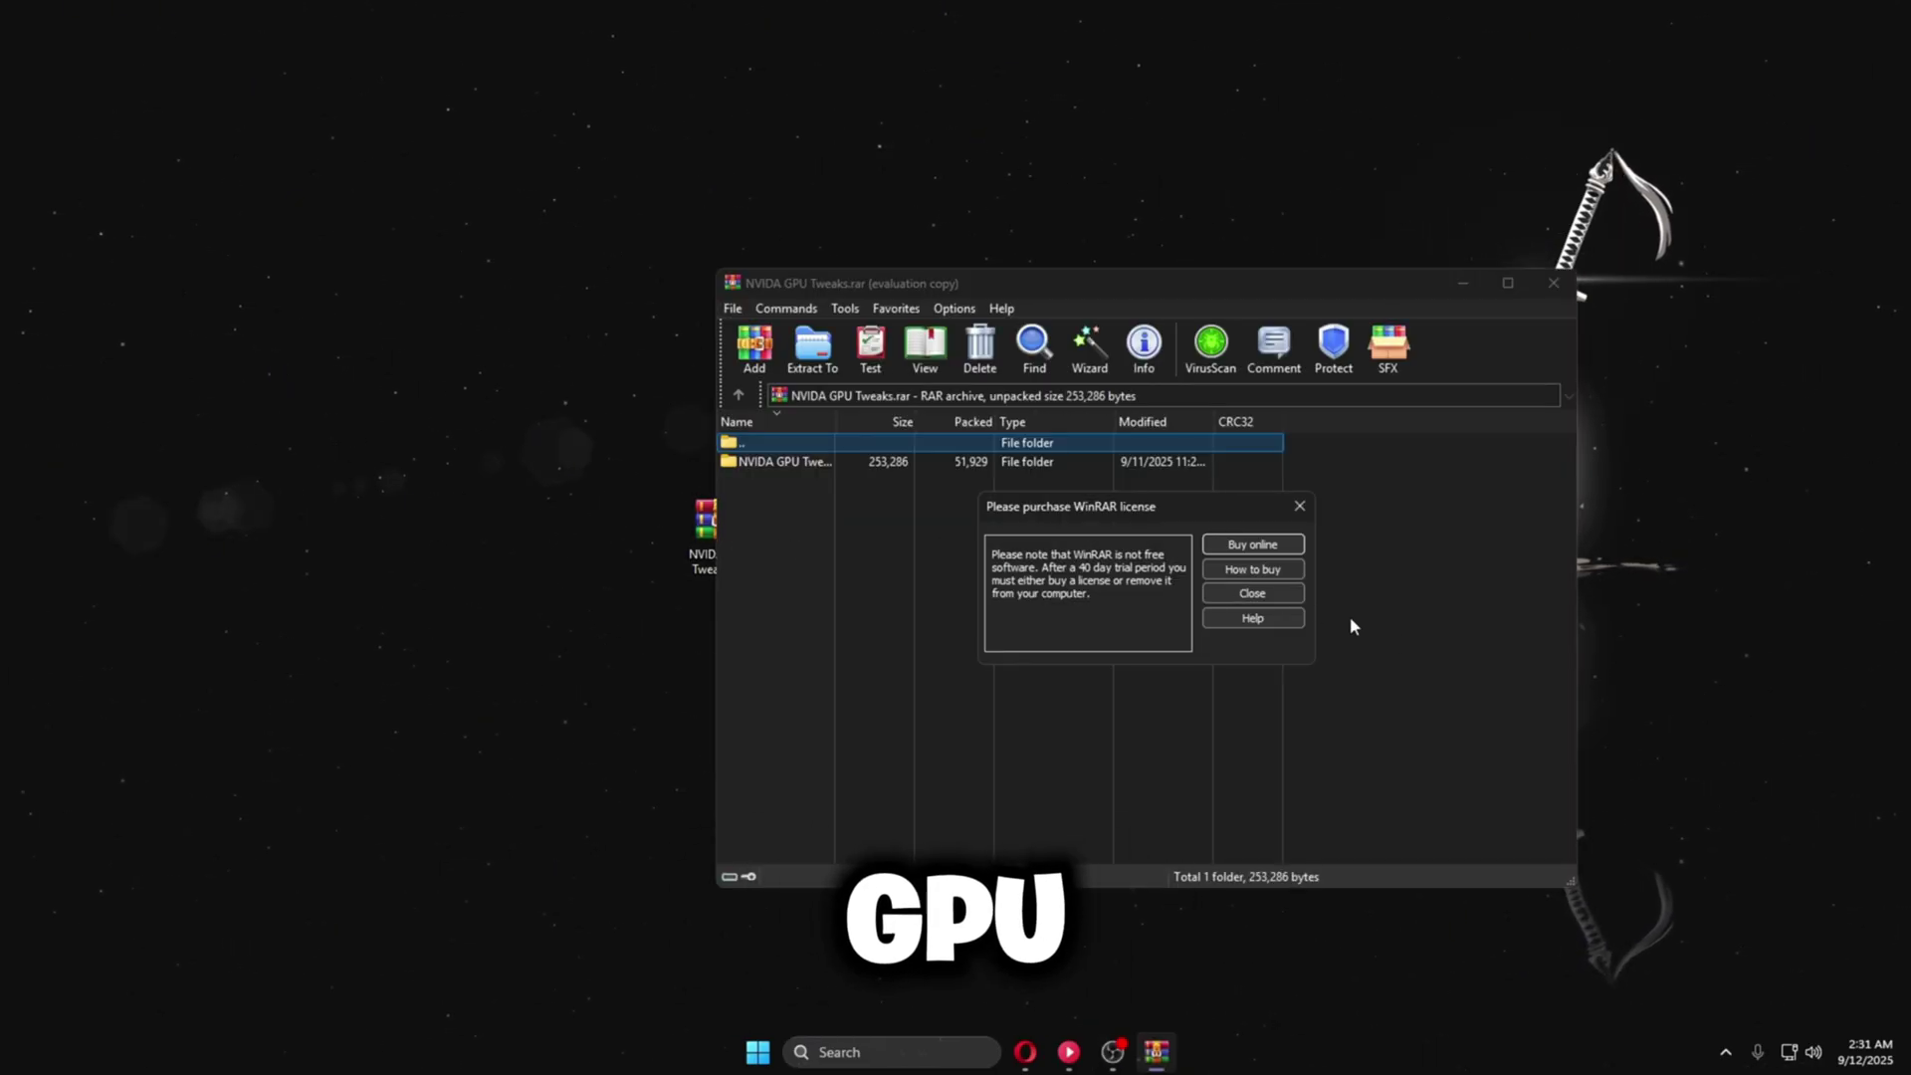
key(Escape)
click(1554, 282)
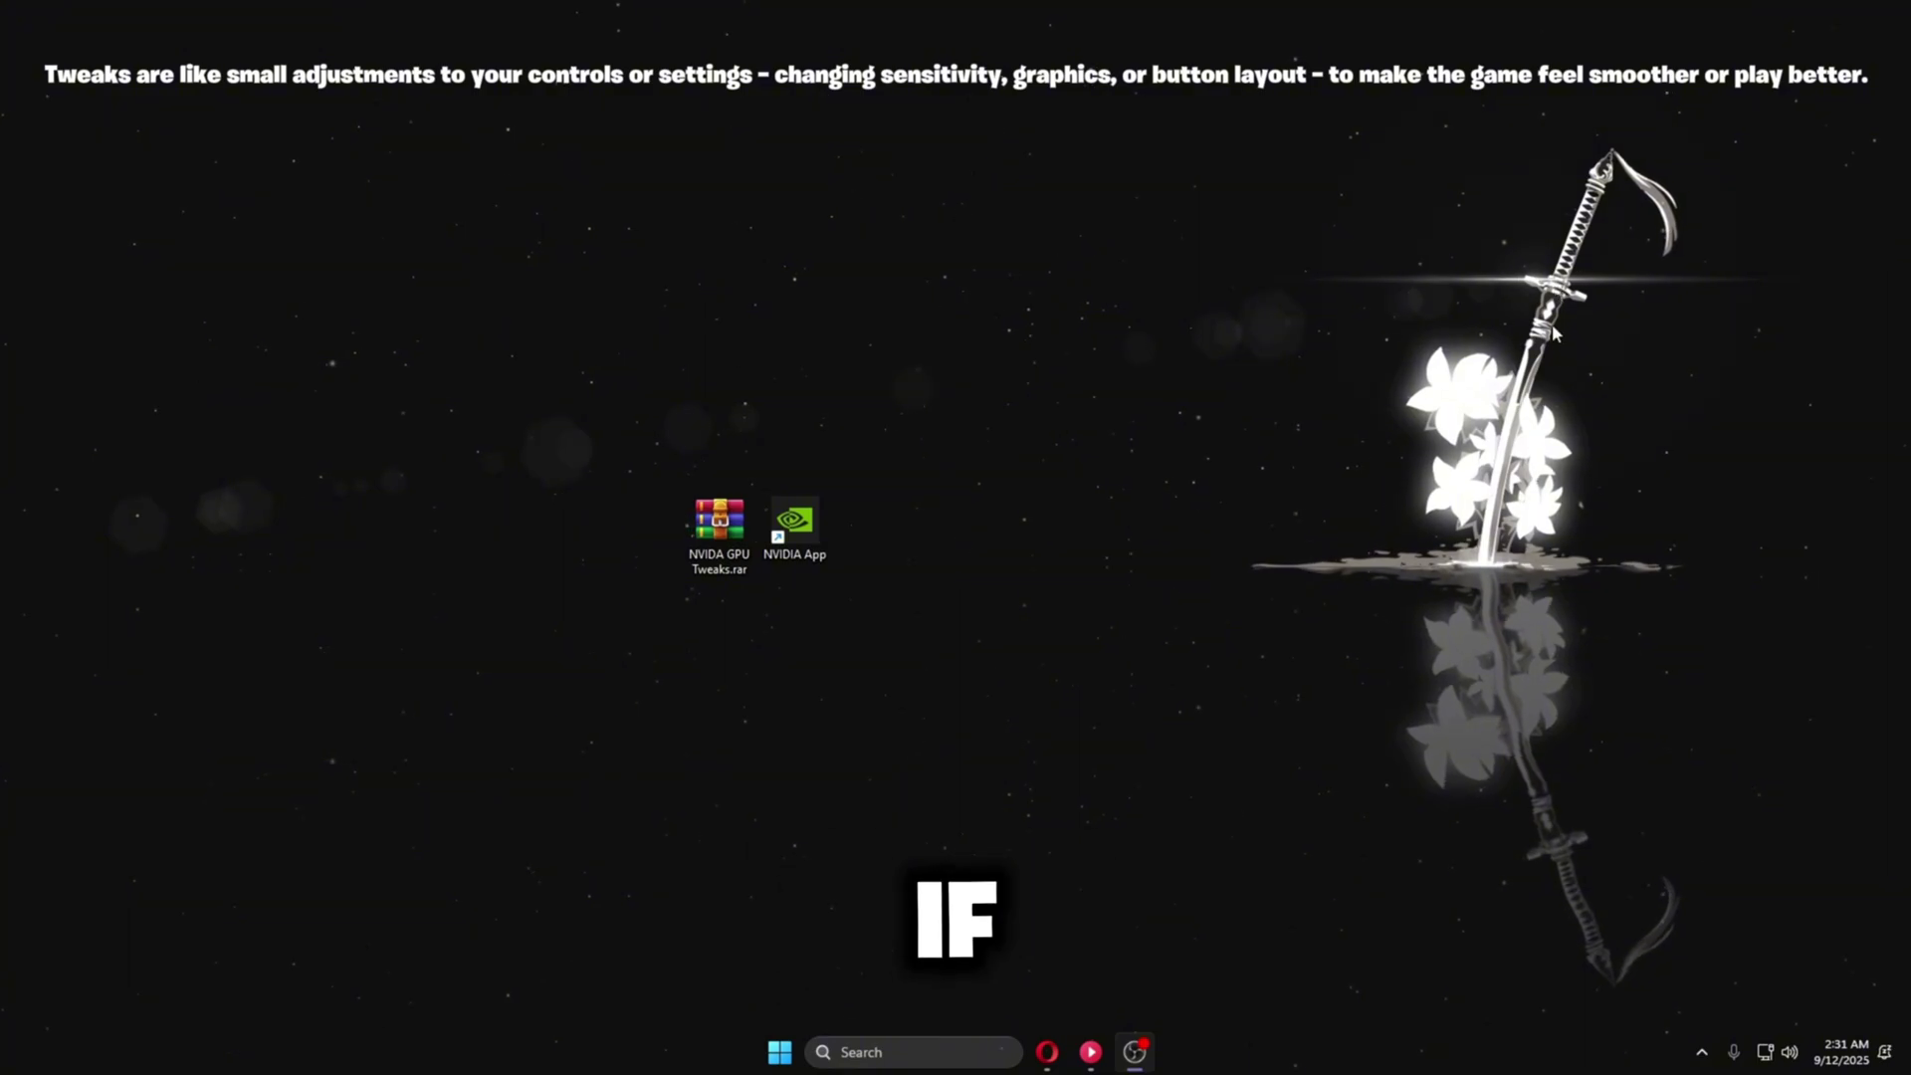
Step: Launch Discord from the tray and go to the YugioGG PC server
click(1702, 1052)
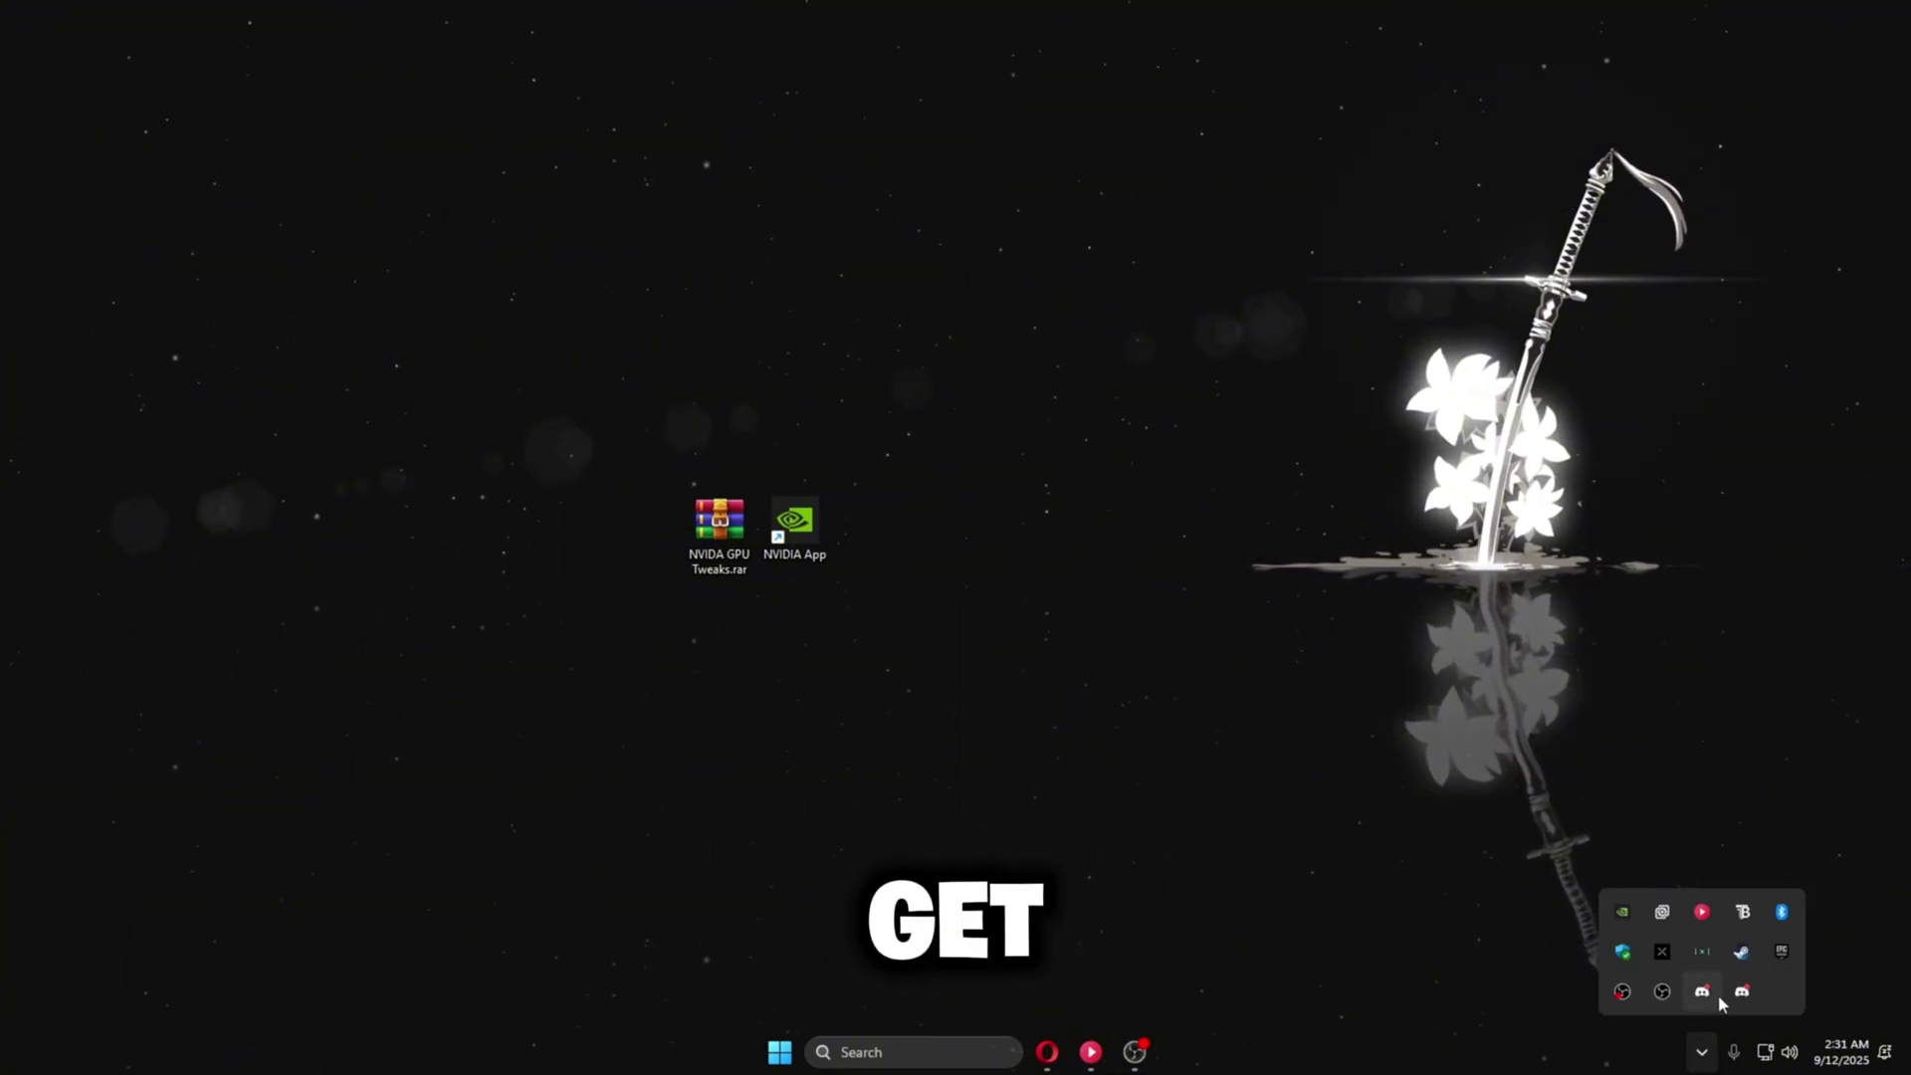
click(1743, 992)
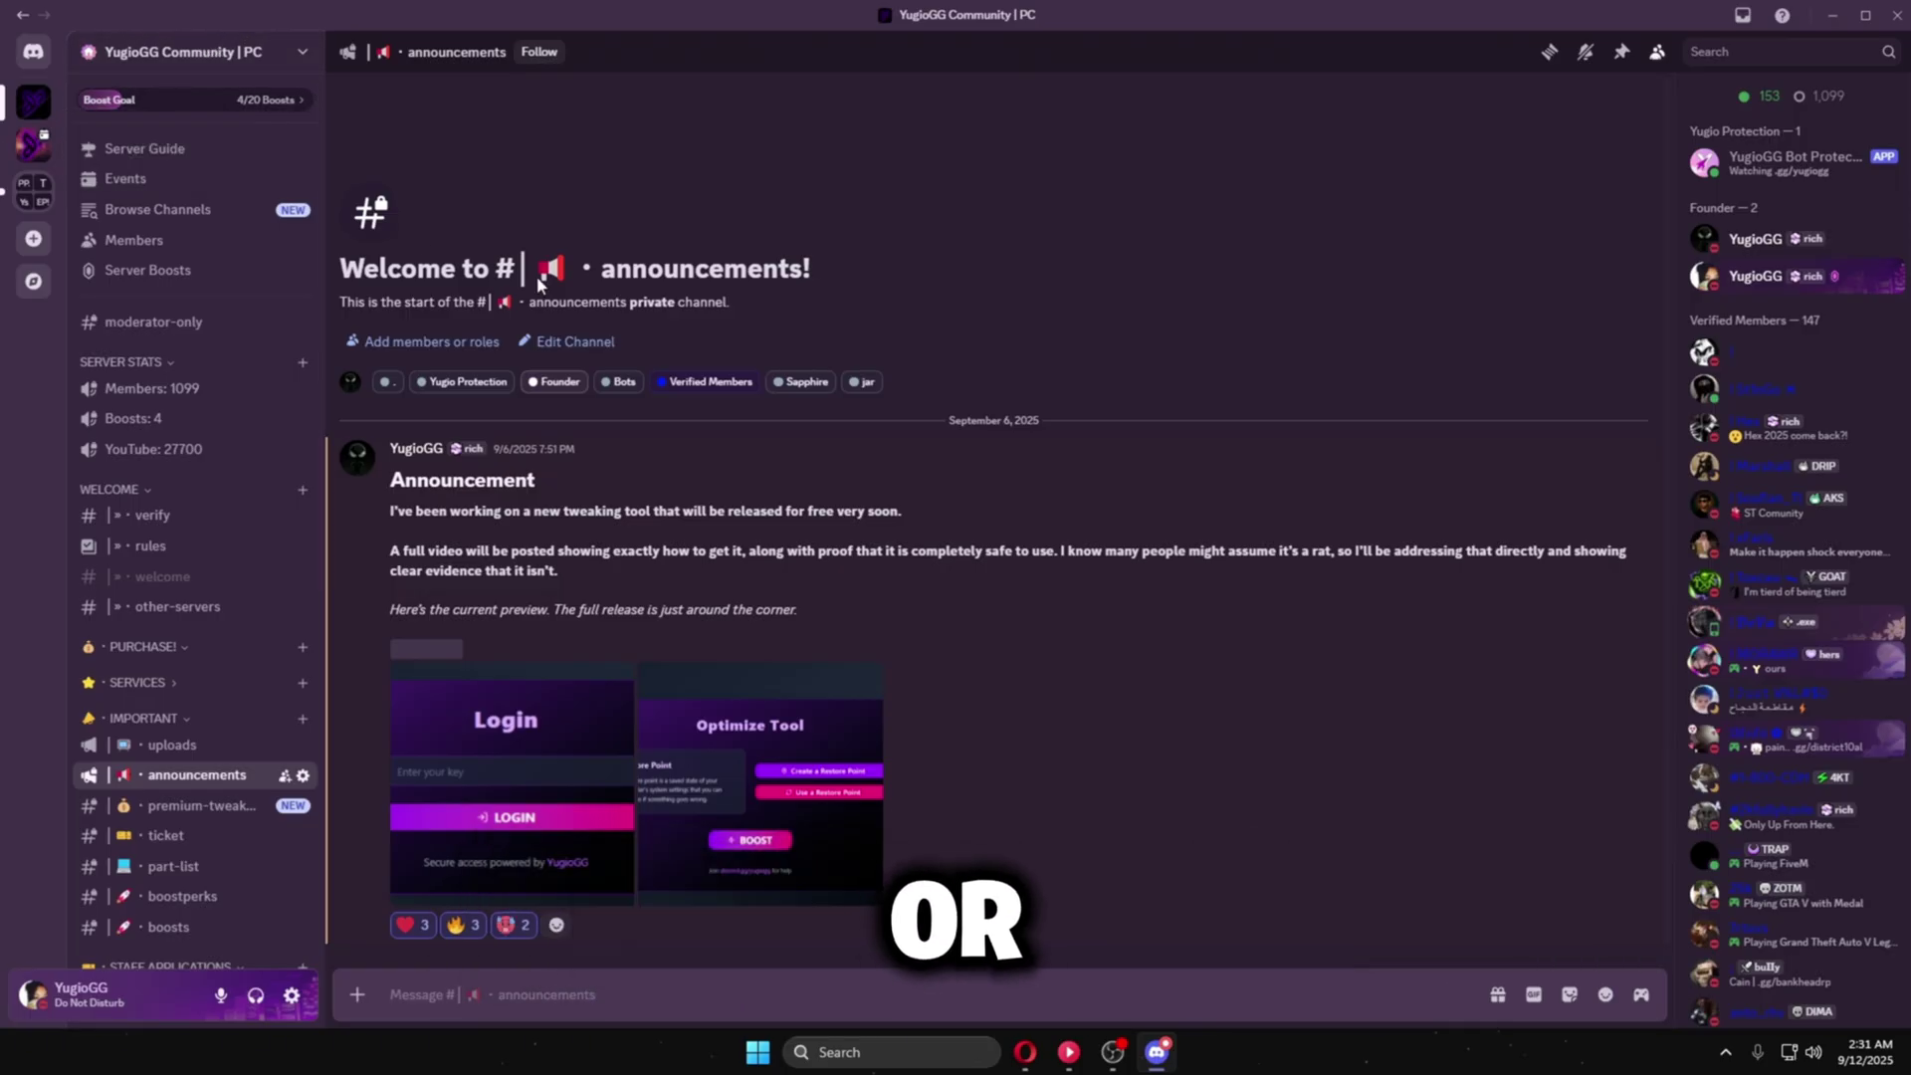
click(43, 147)
scroll(192, 408, up, 5)
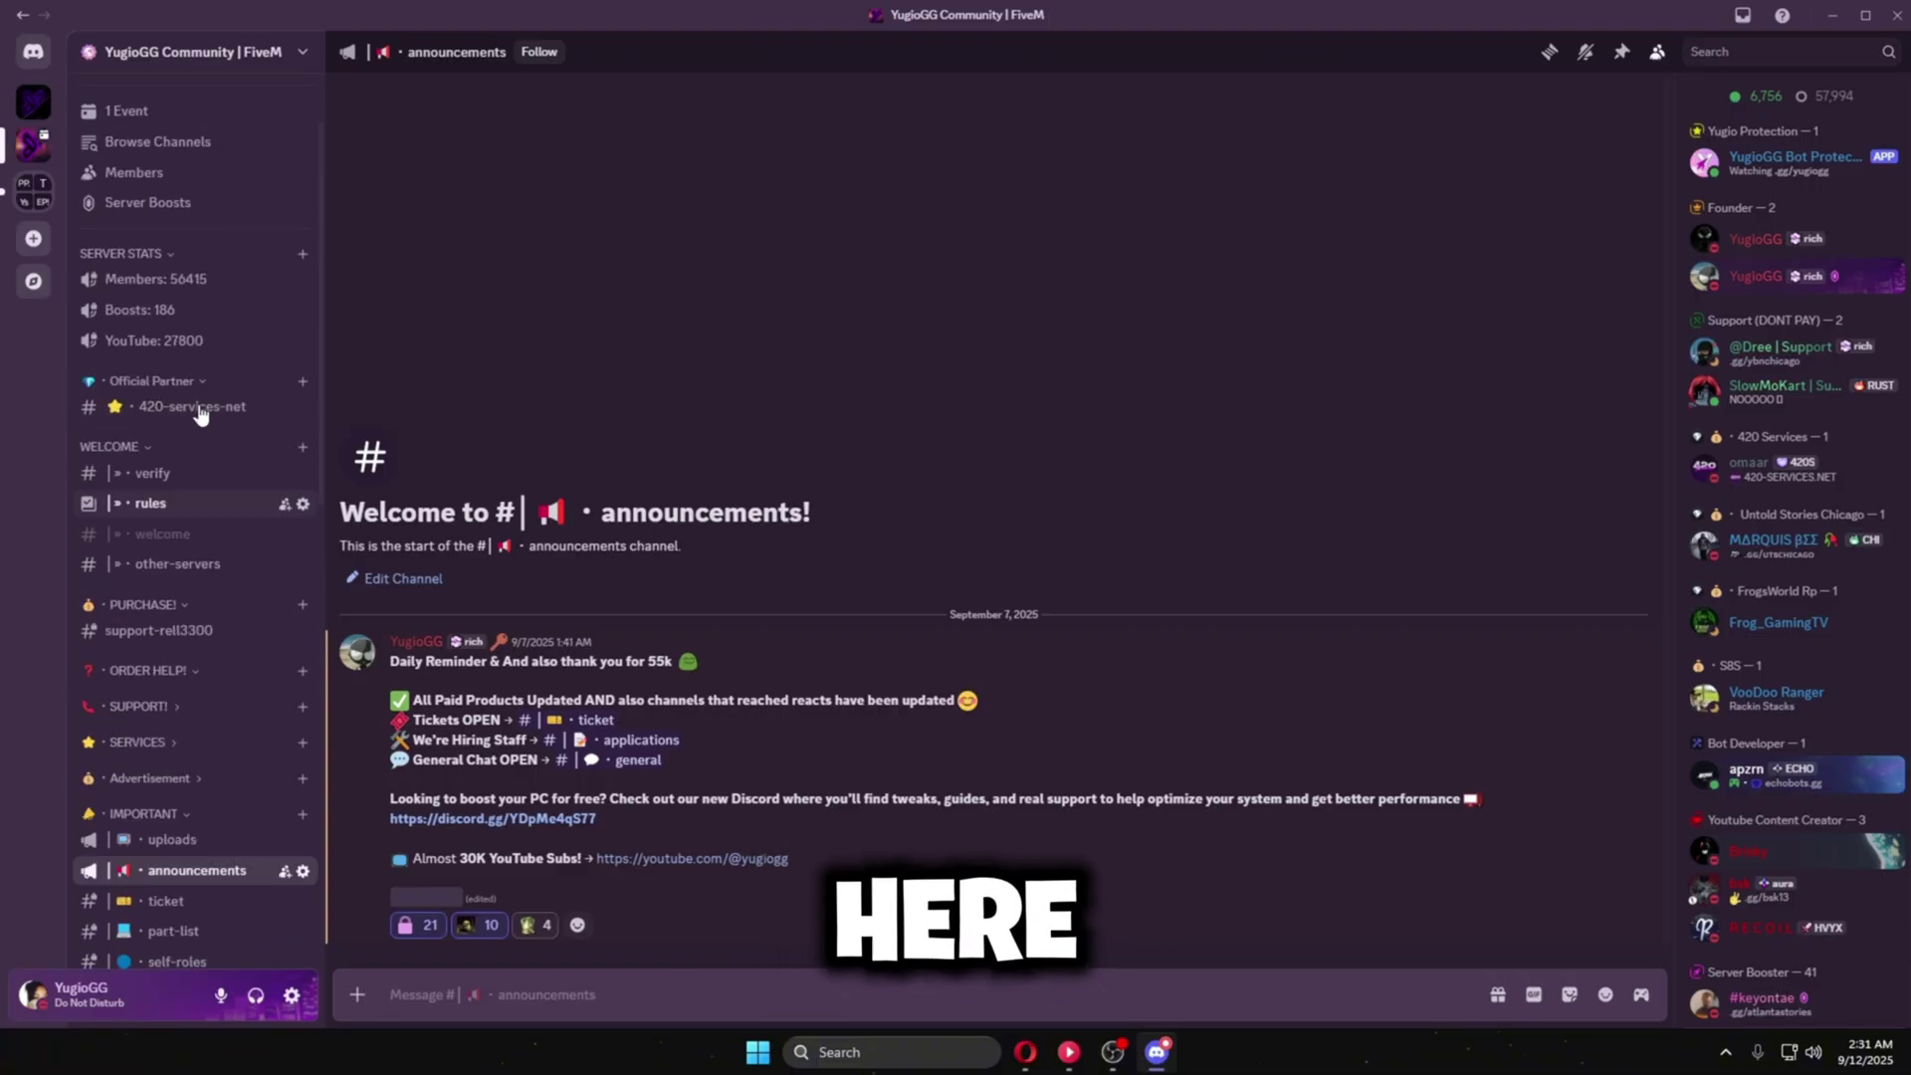
click(177, 564)
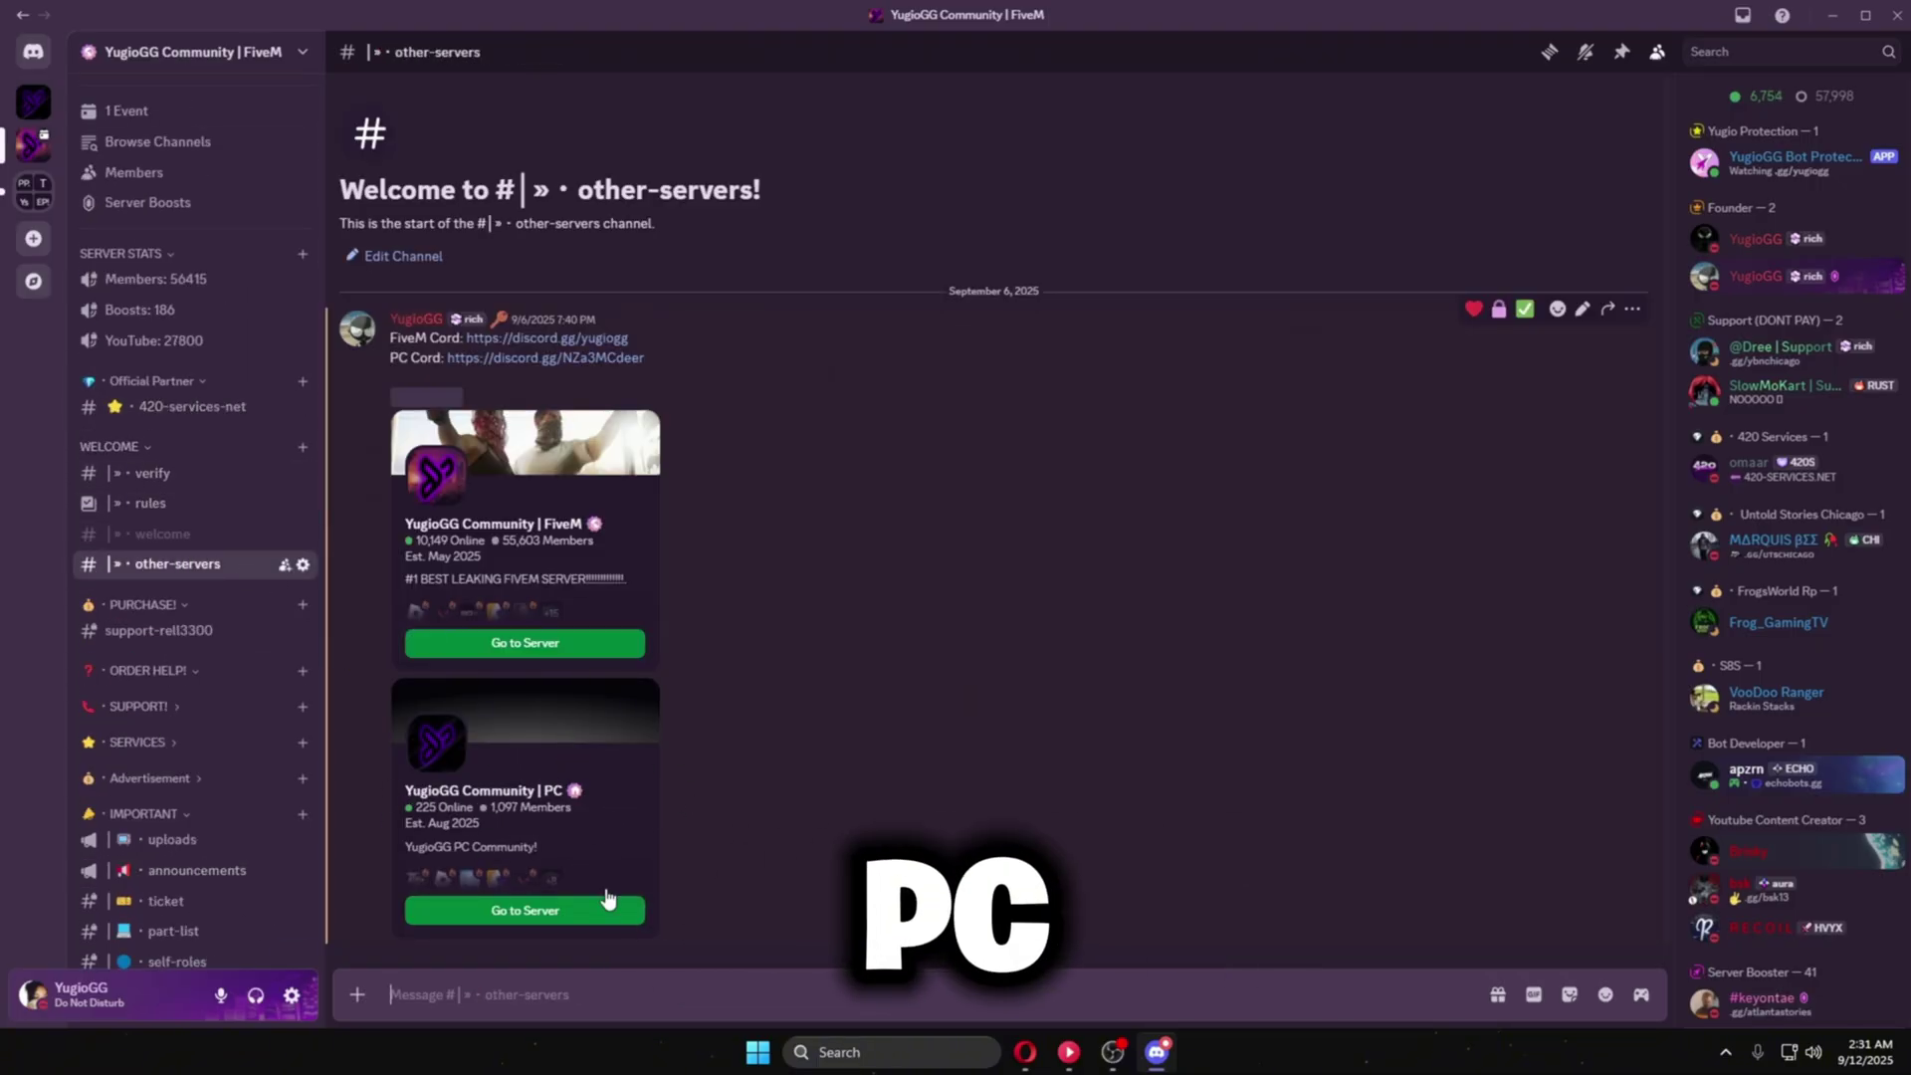
click(524, 910)
Step: Follow the NVIDIA guide's Download link in custom-tweaks to its external site
scroll(199, 598, down, 10)
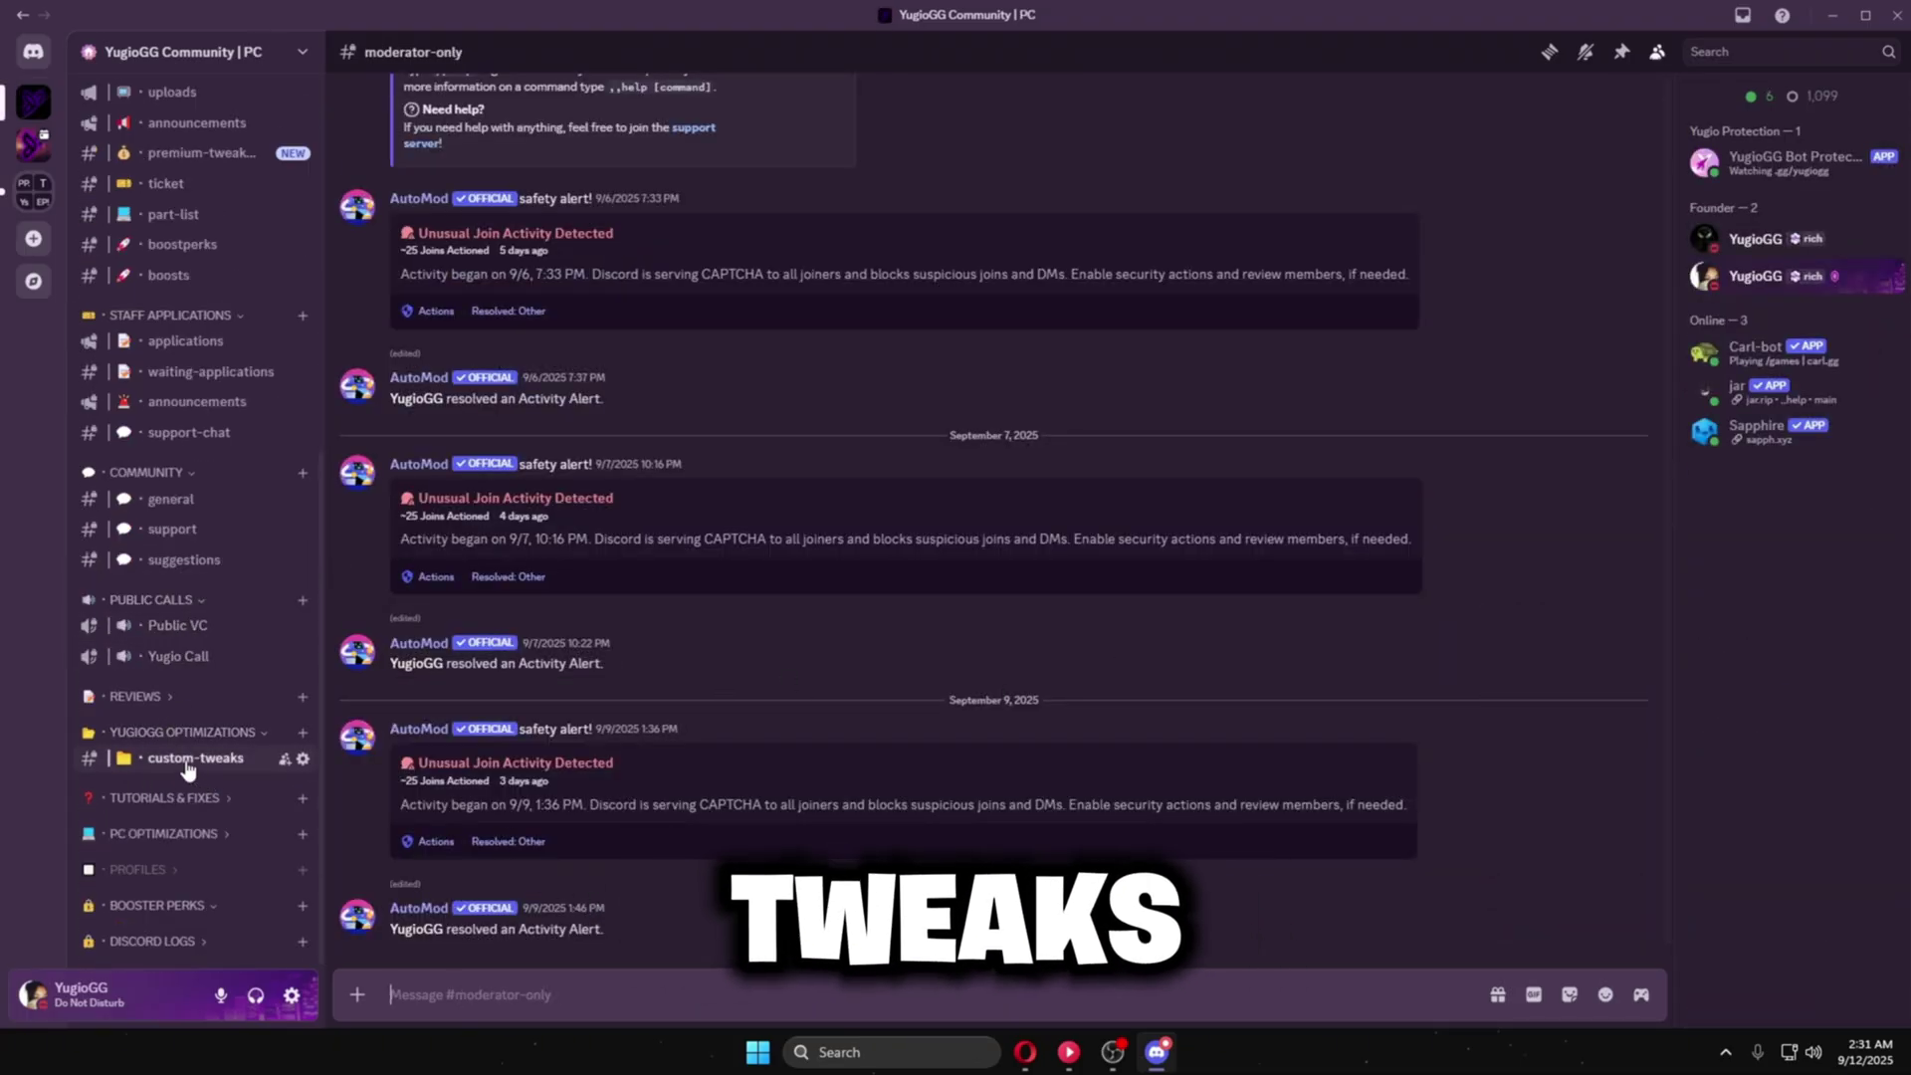
click(188, 763)
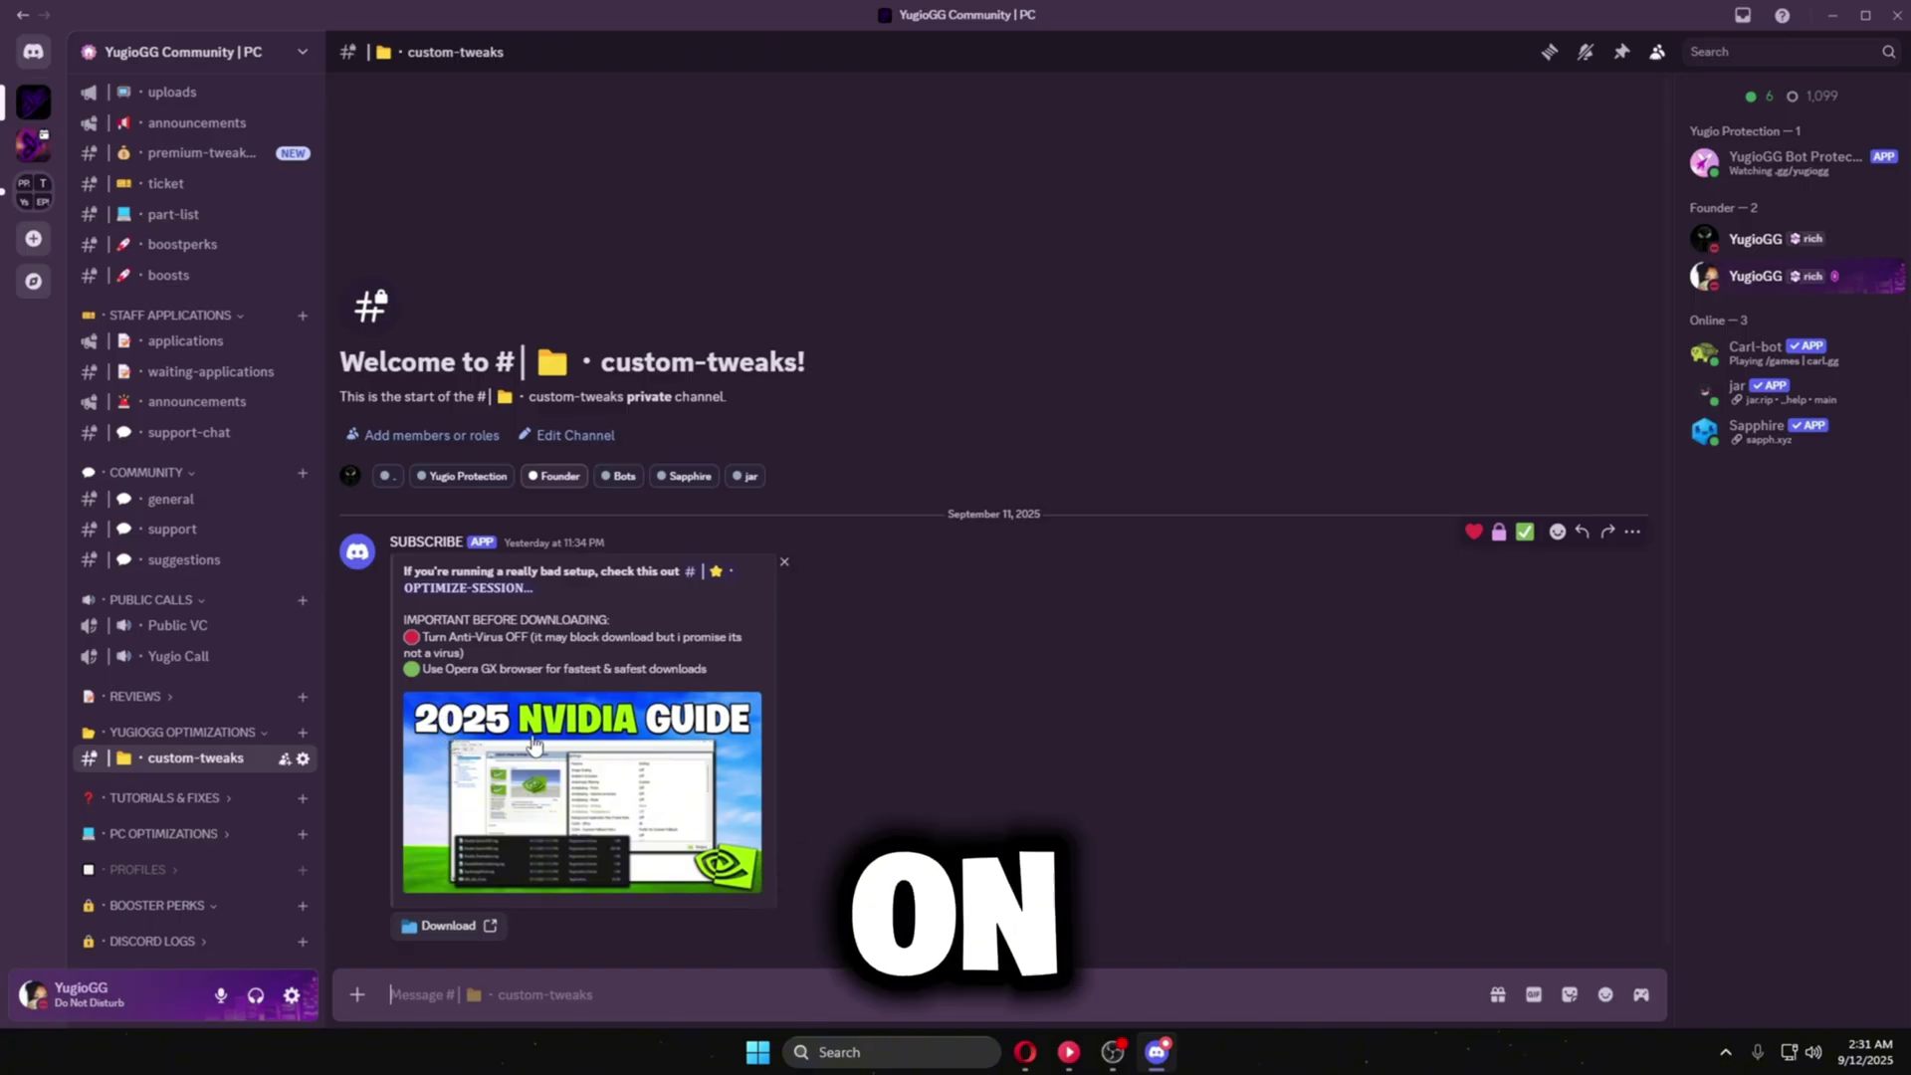
click(440, 921)
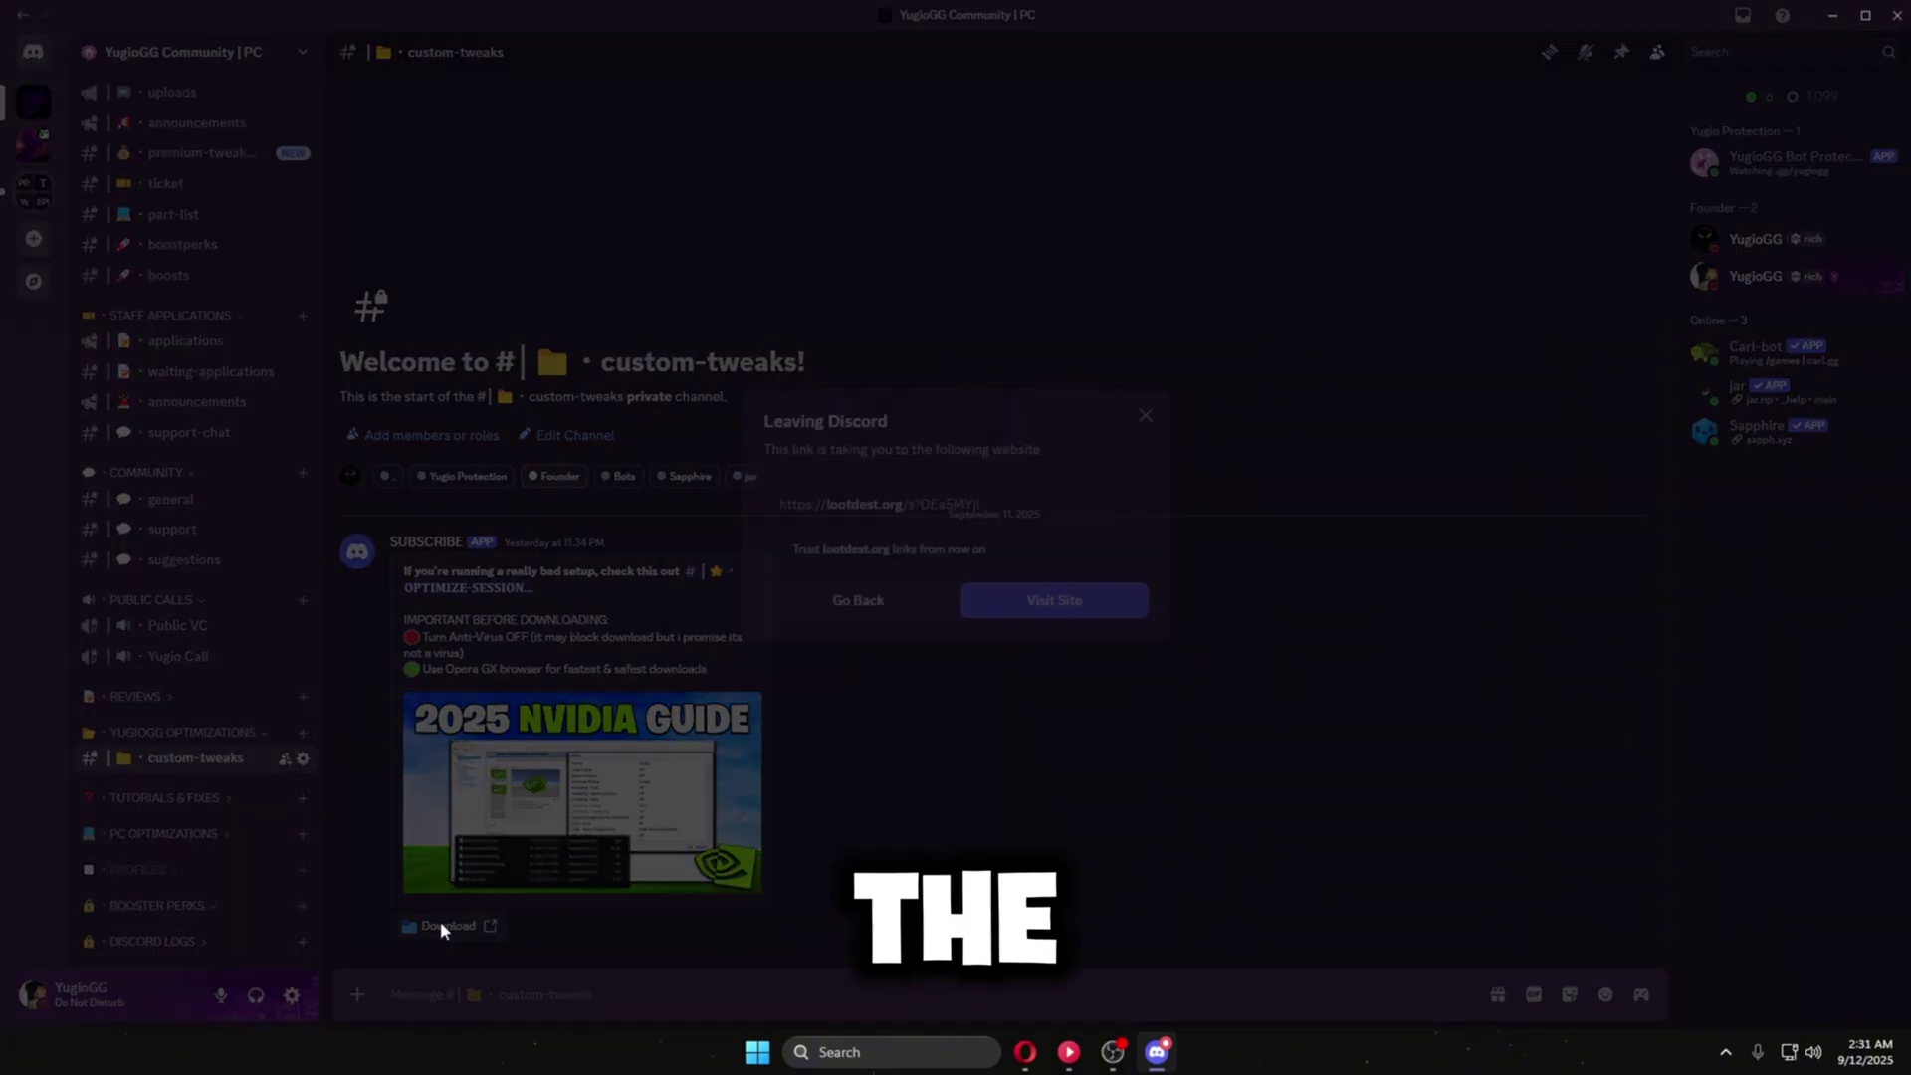
click(1056, 600)
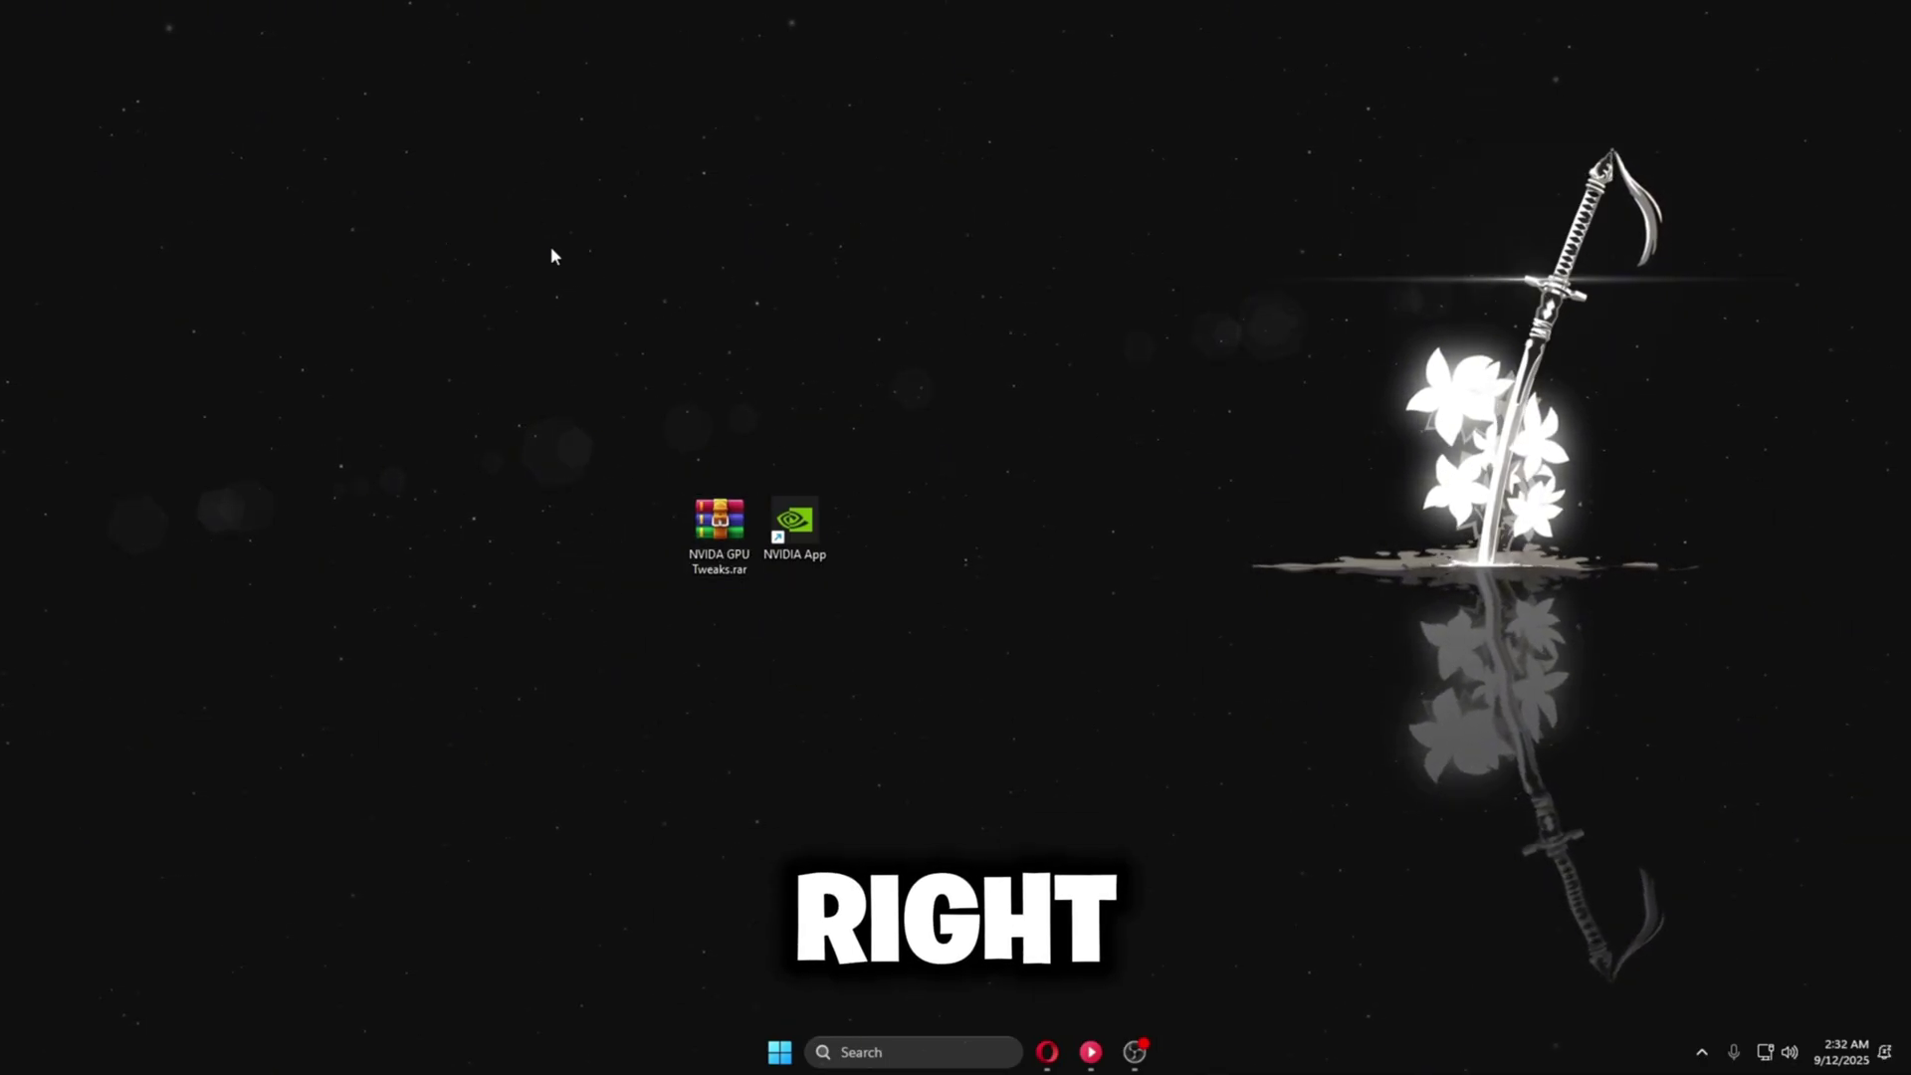
Step: Extract the NVIDIA GPU Tweaks archive onto the desktop and open the folder
right_click(717, 557)
click(1445, 924)
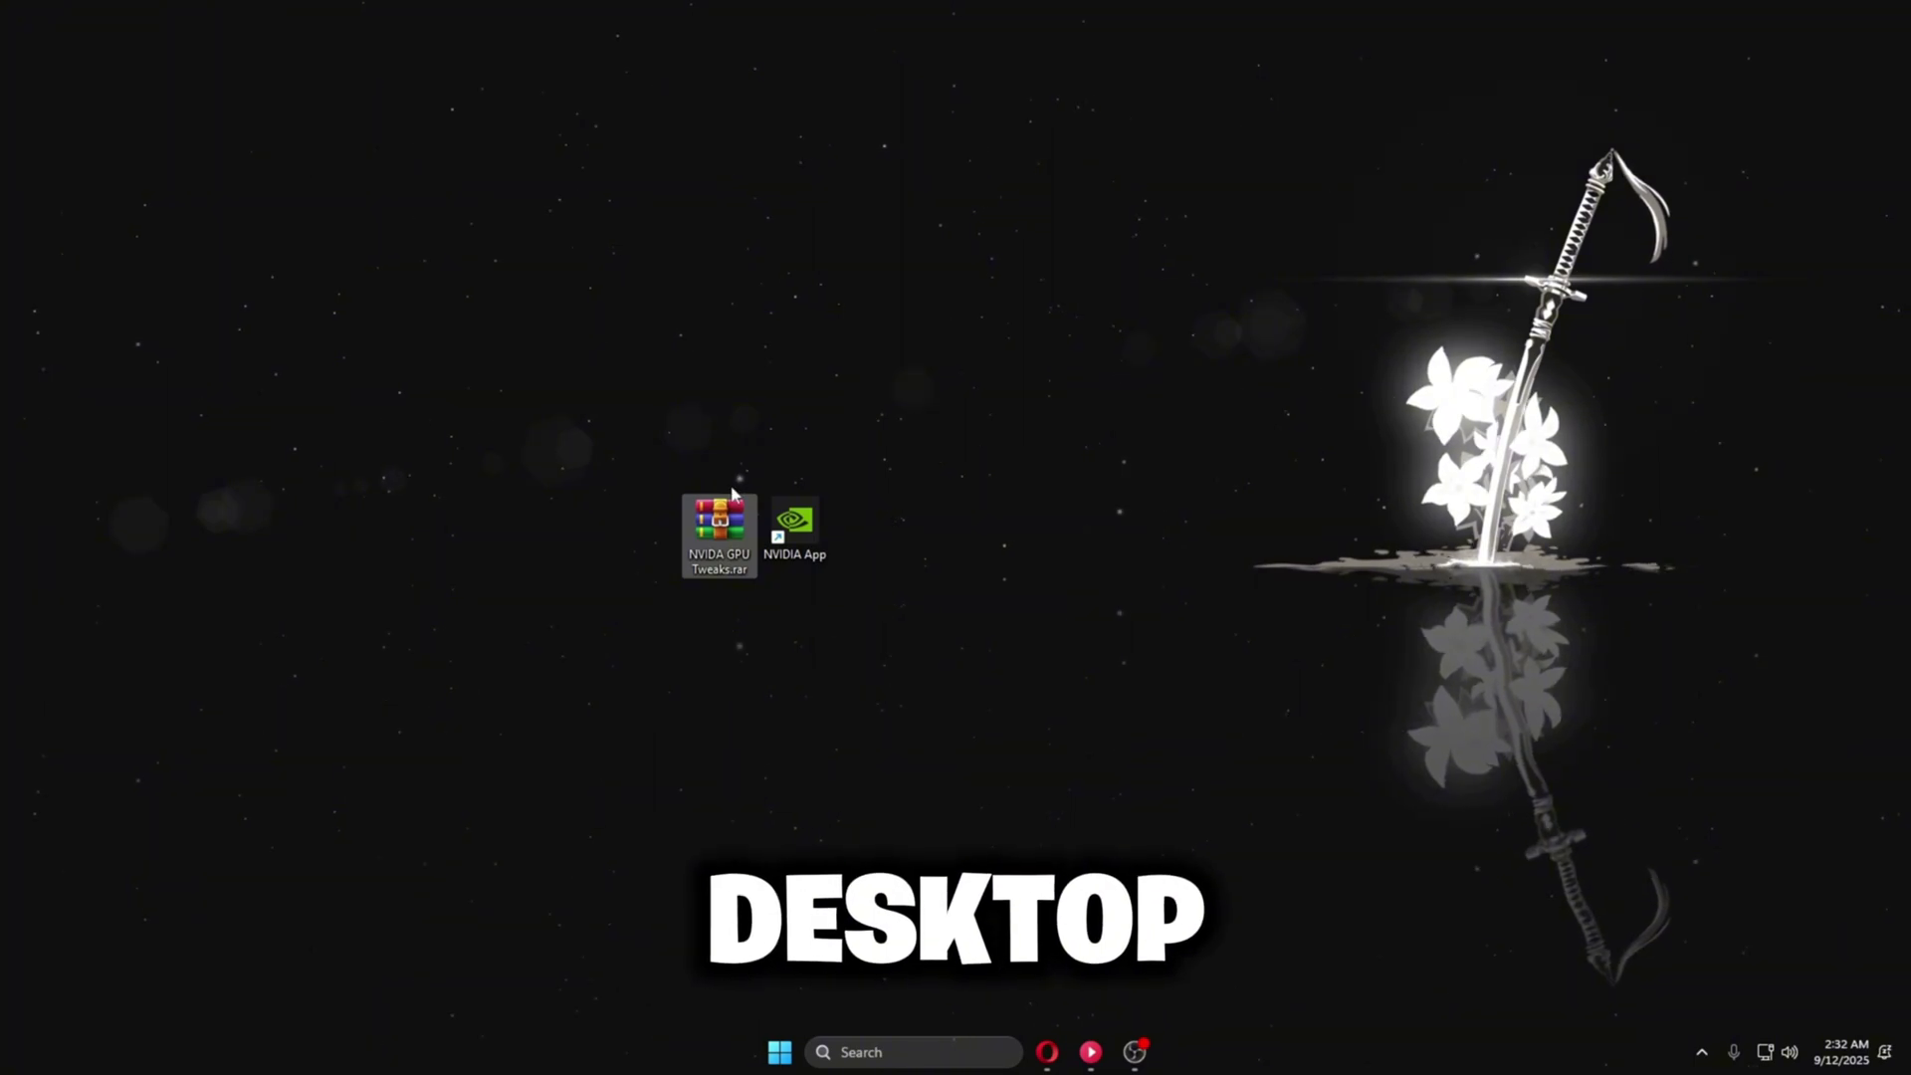
right_click(742, 546)
mouse_move(817, 470)
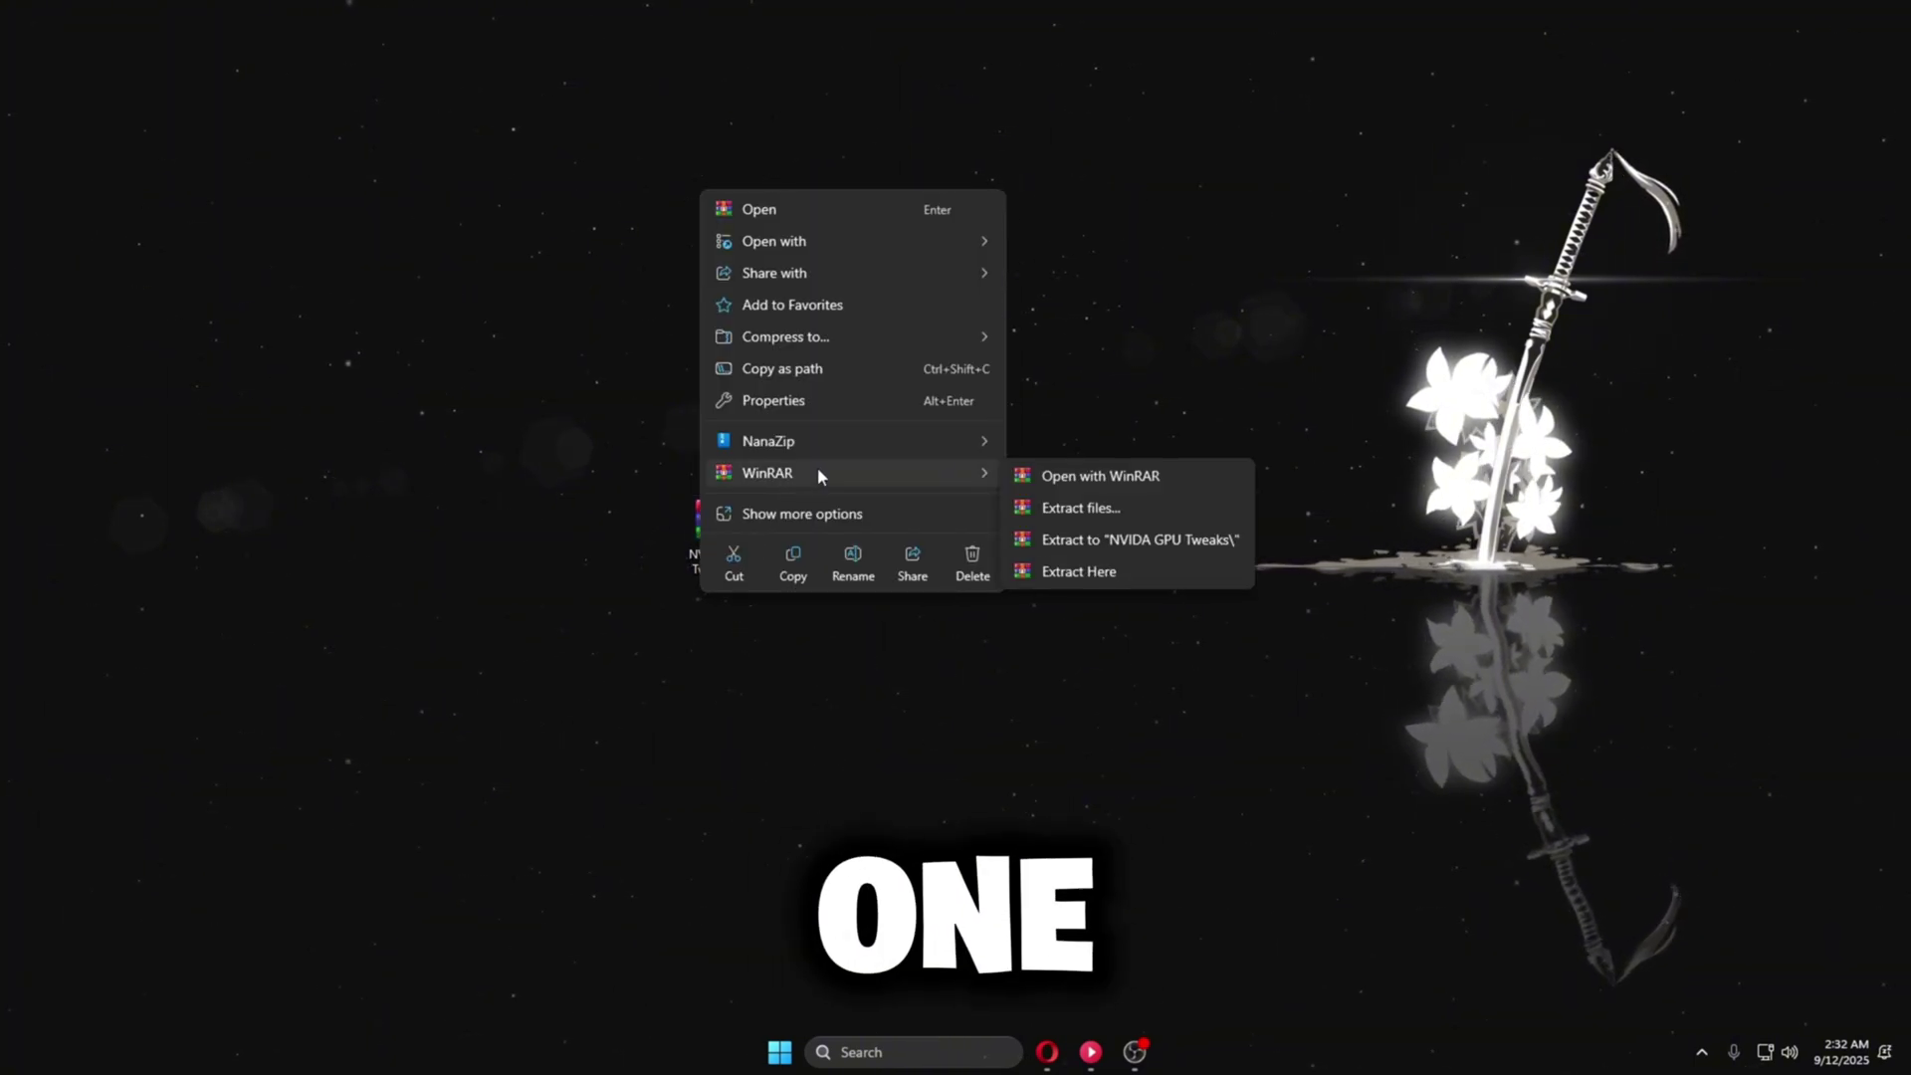
click(1090, 573)
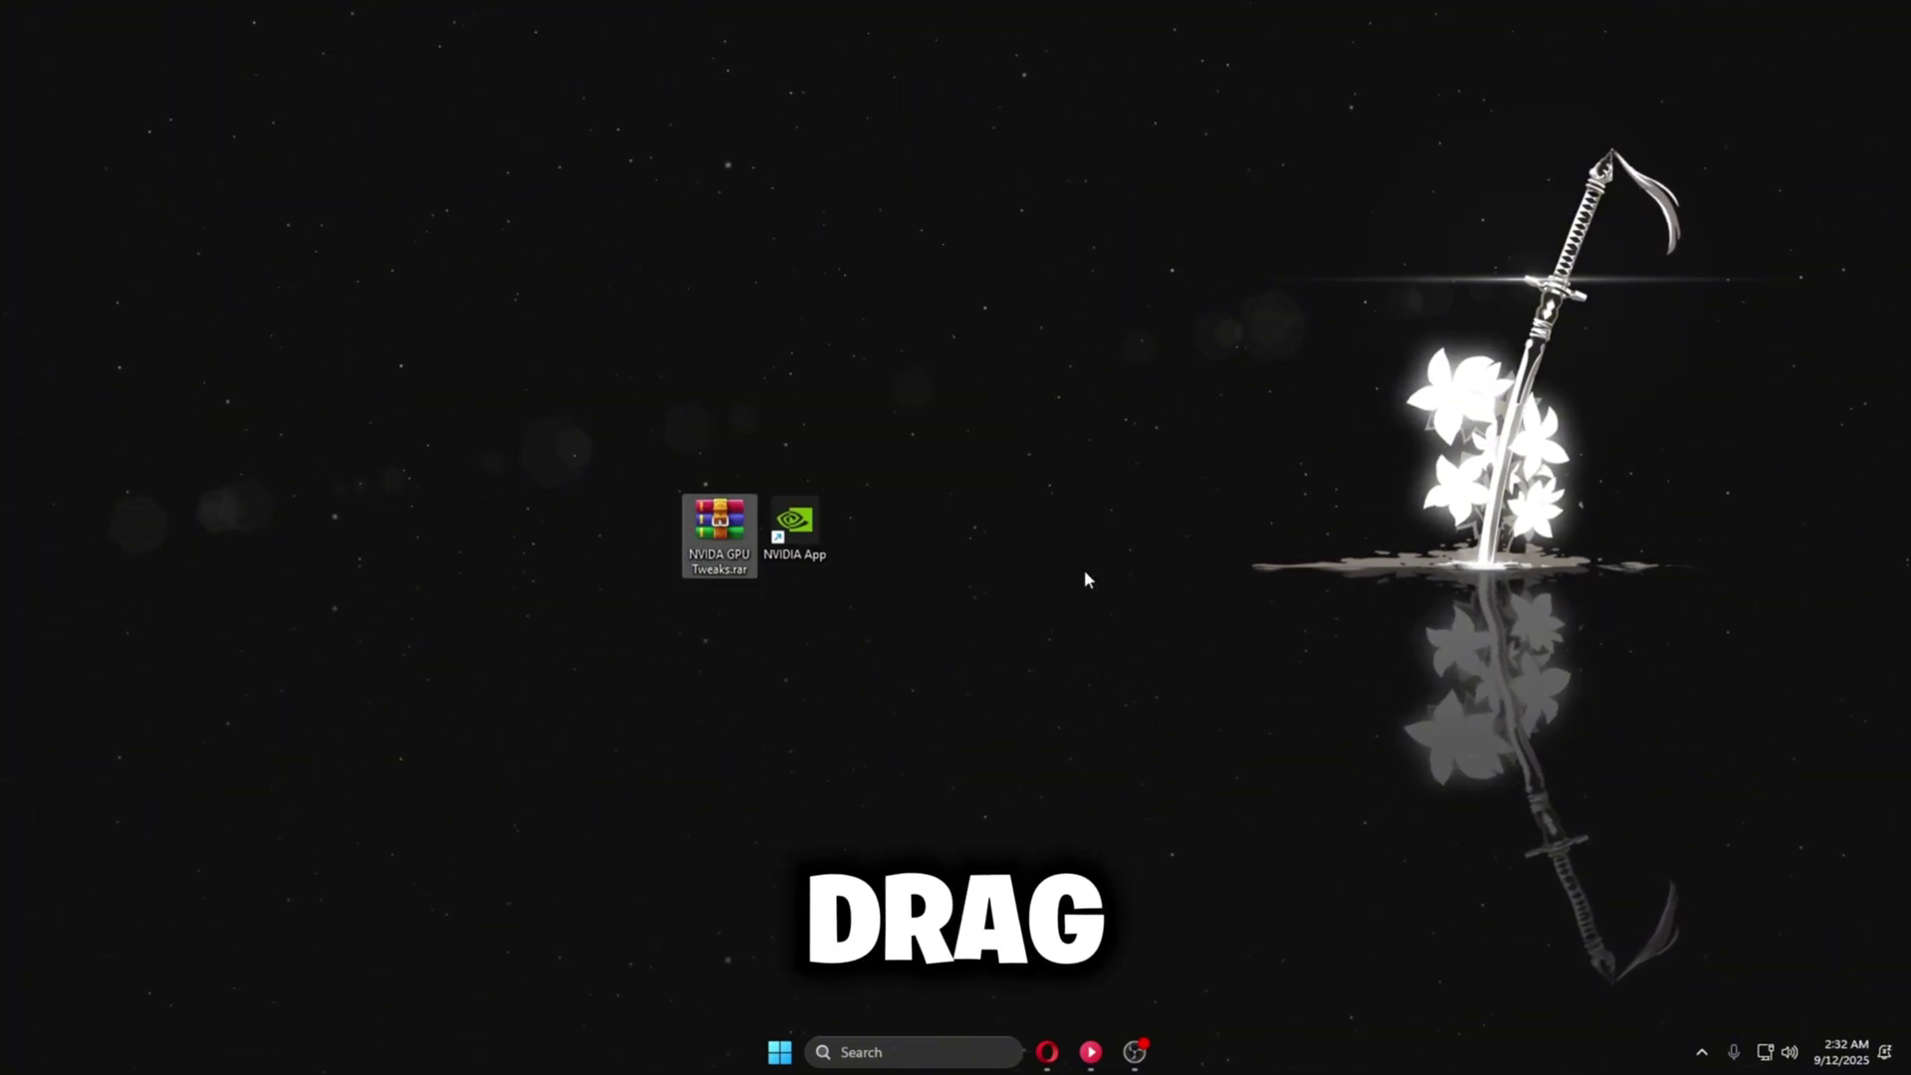
drag(38, 35, 881, 538)
double_click(881, 538)
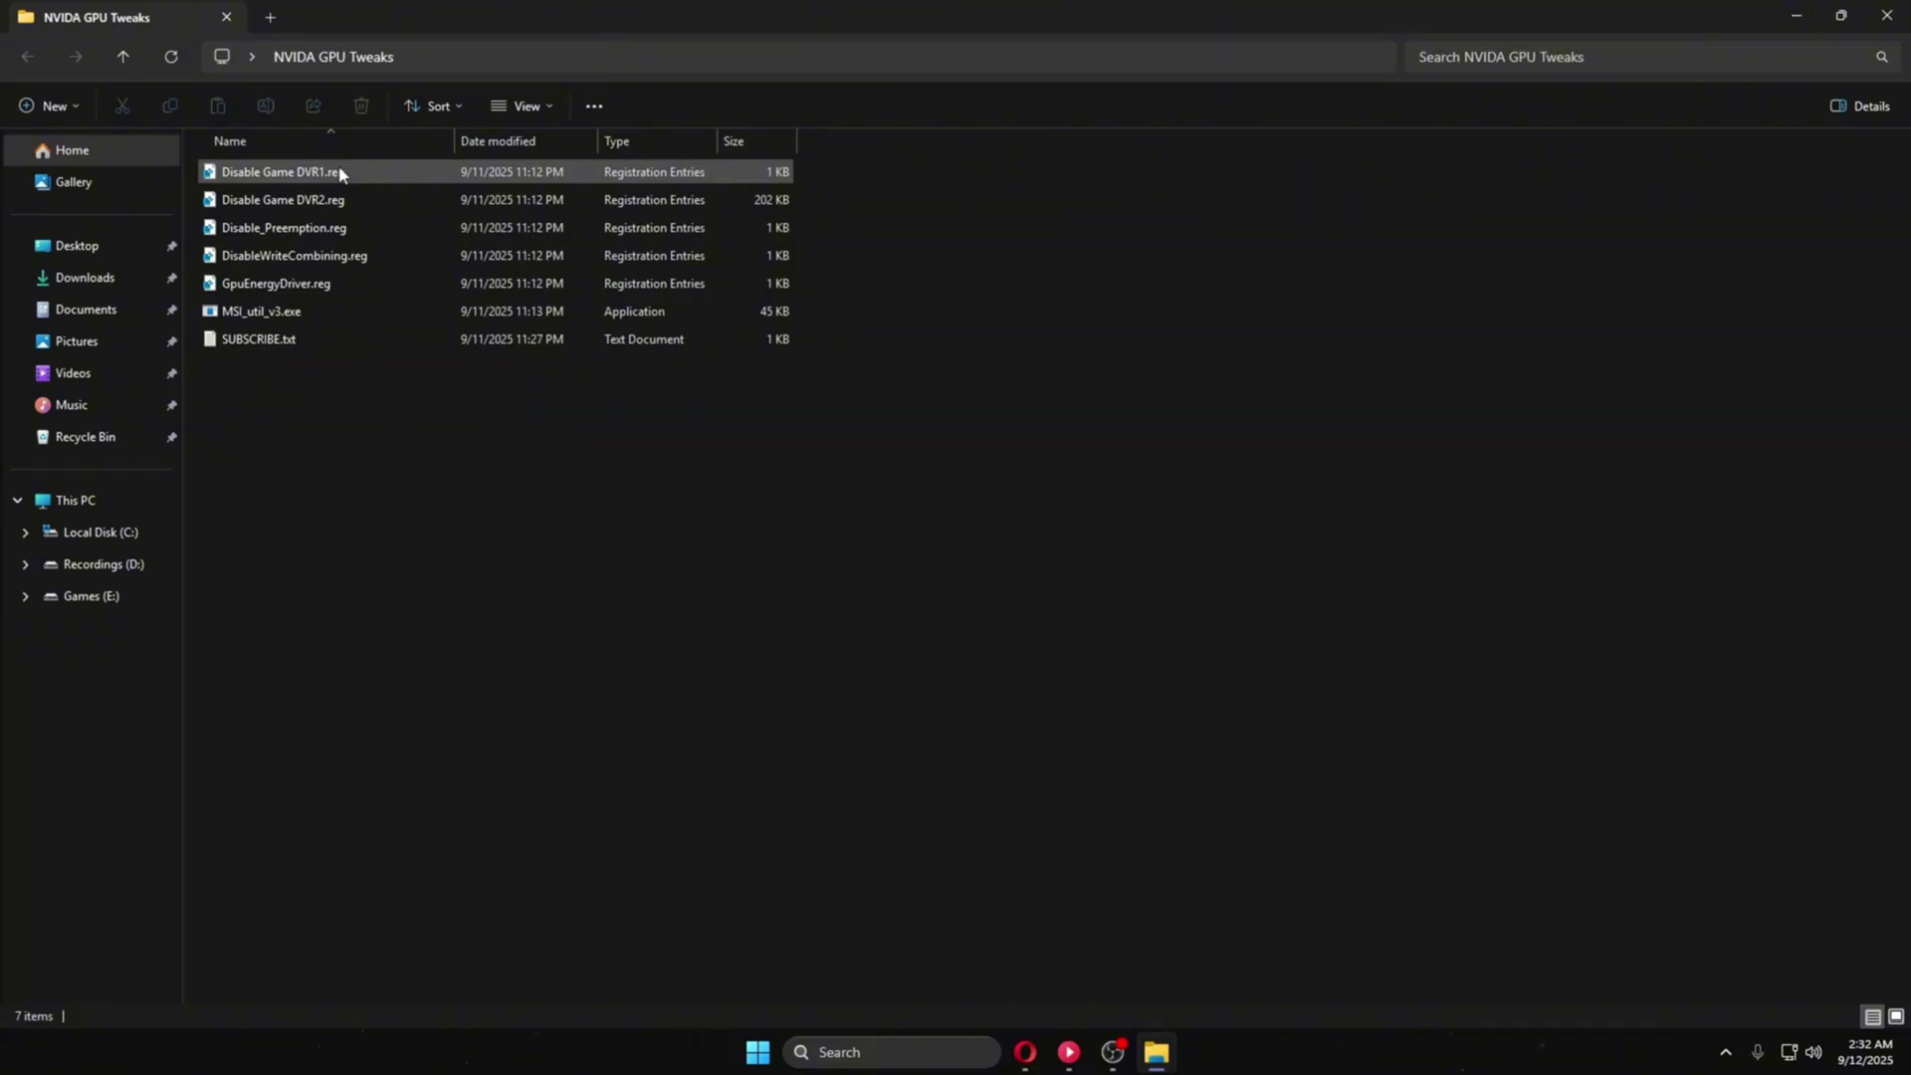
Step: Merge Disable Game DVR1.reg, Disable Game DVR2.reg and Disable_Preemption.reg into the registry
double_click(339, 175)
click(1107, 558)
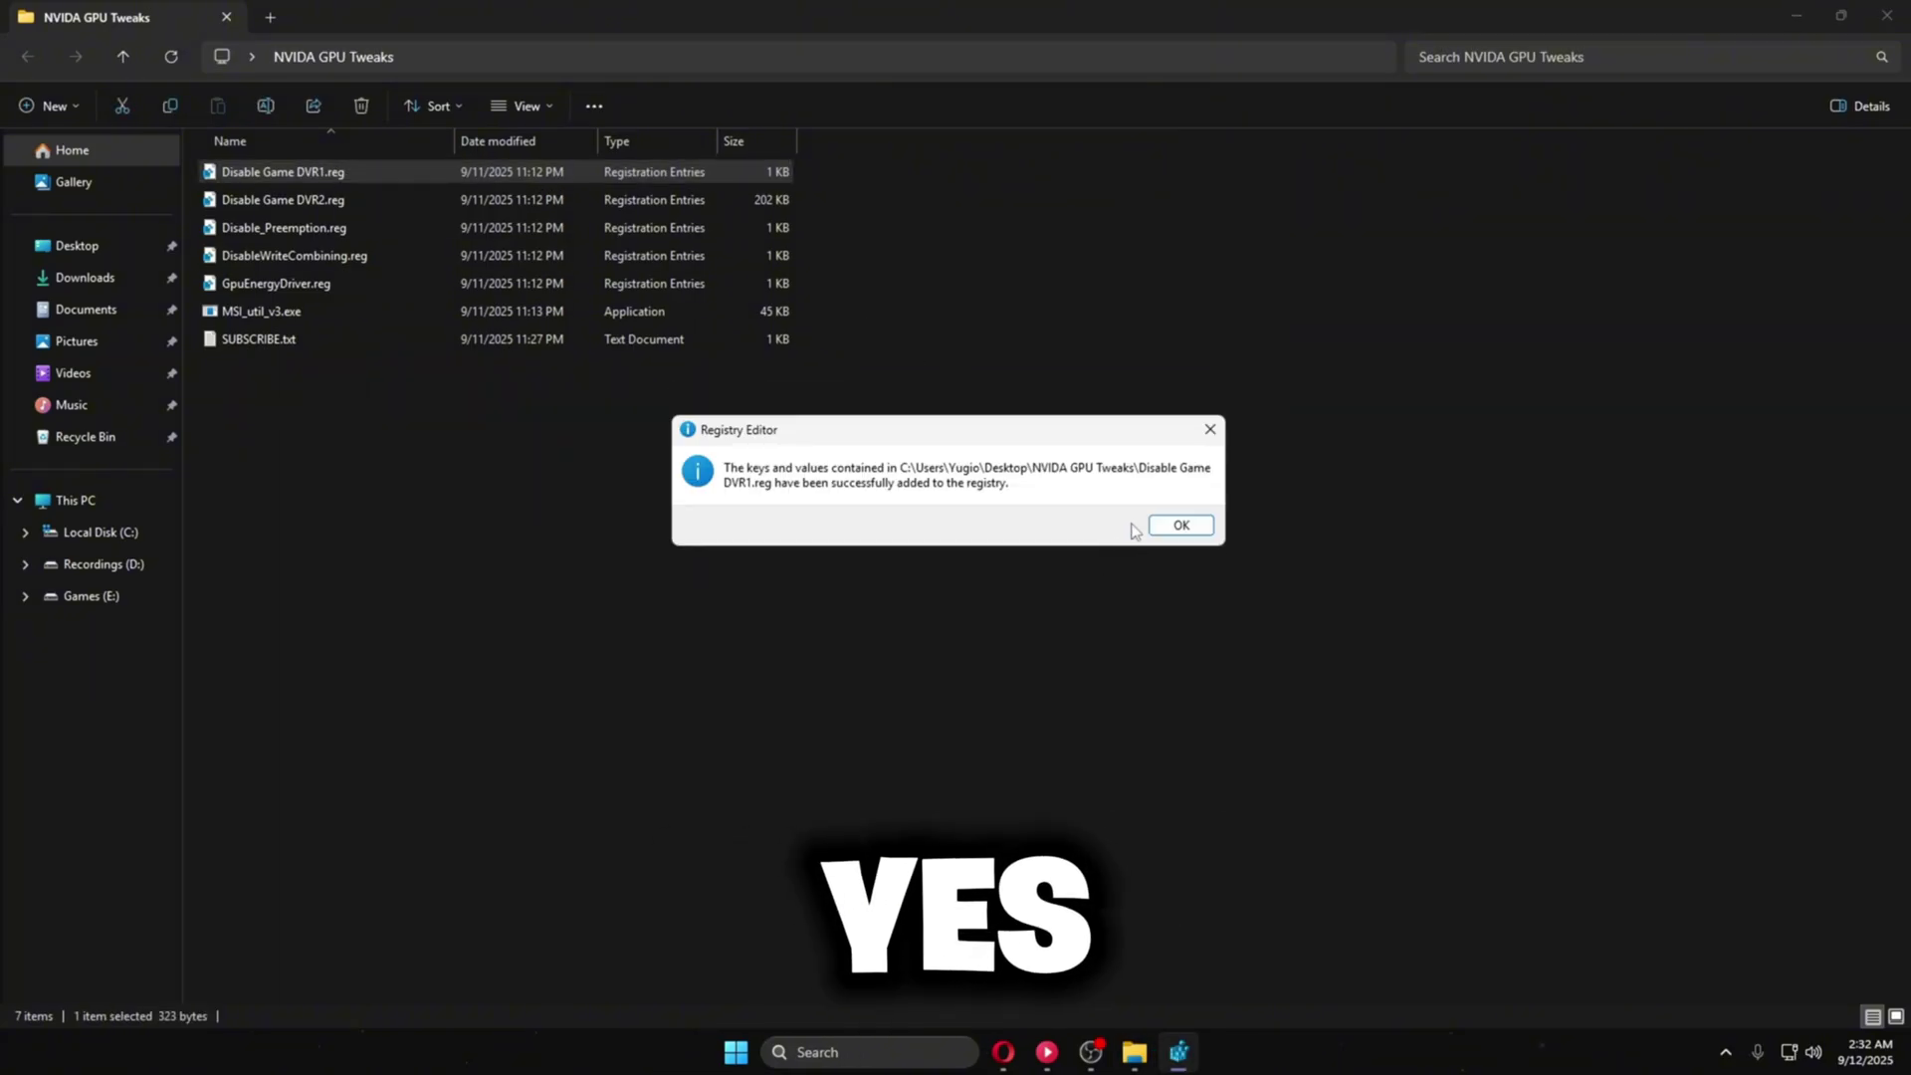
click(1180, 525)
double_click(289, 199)
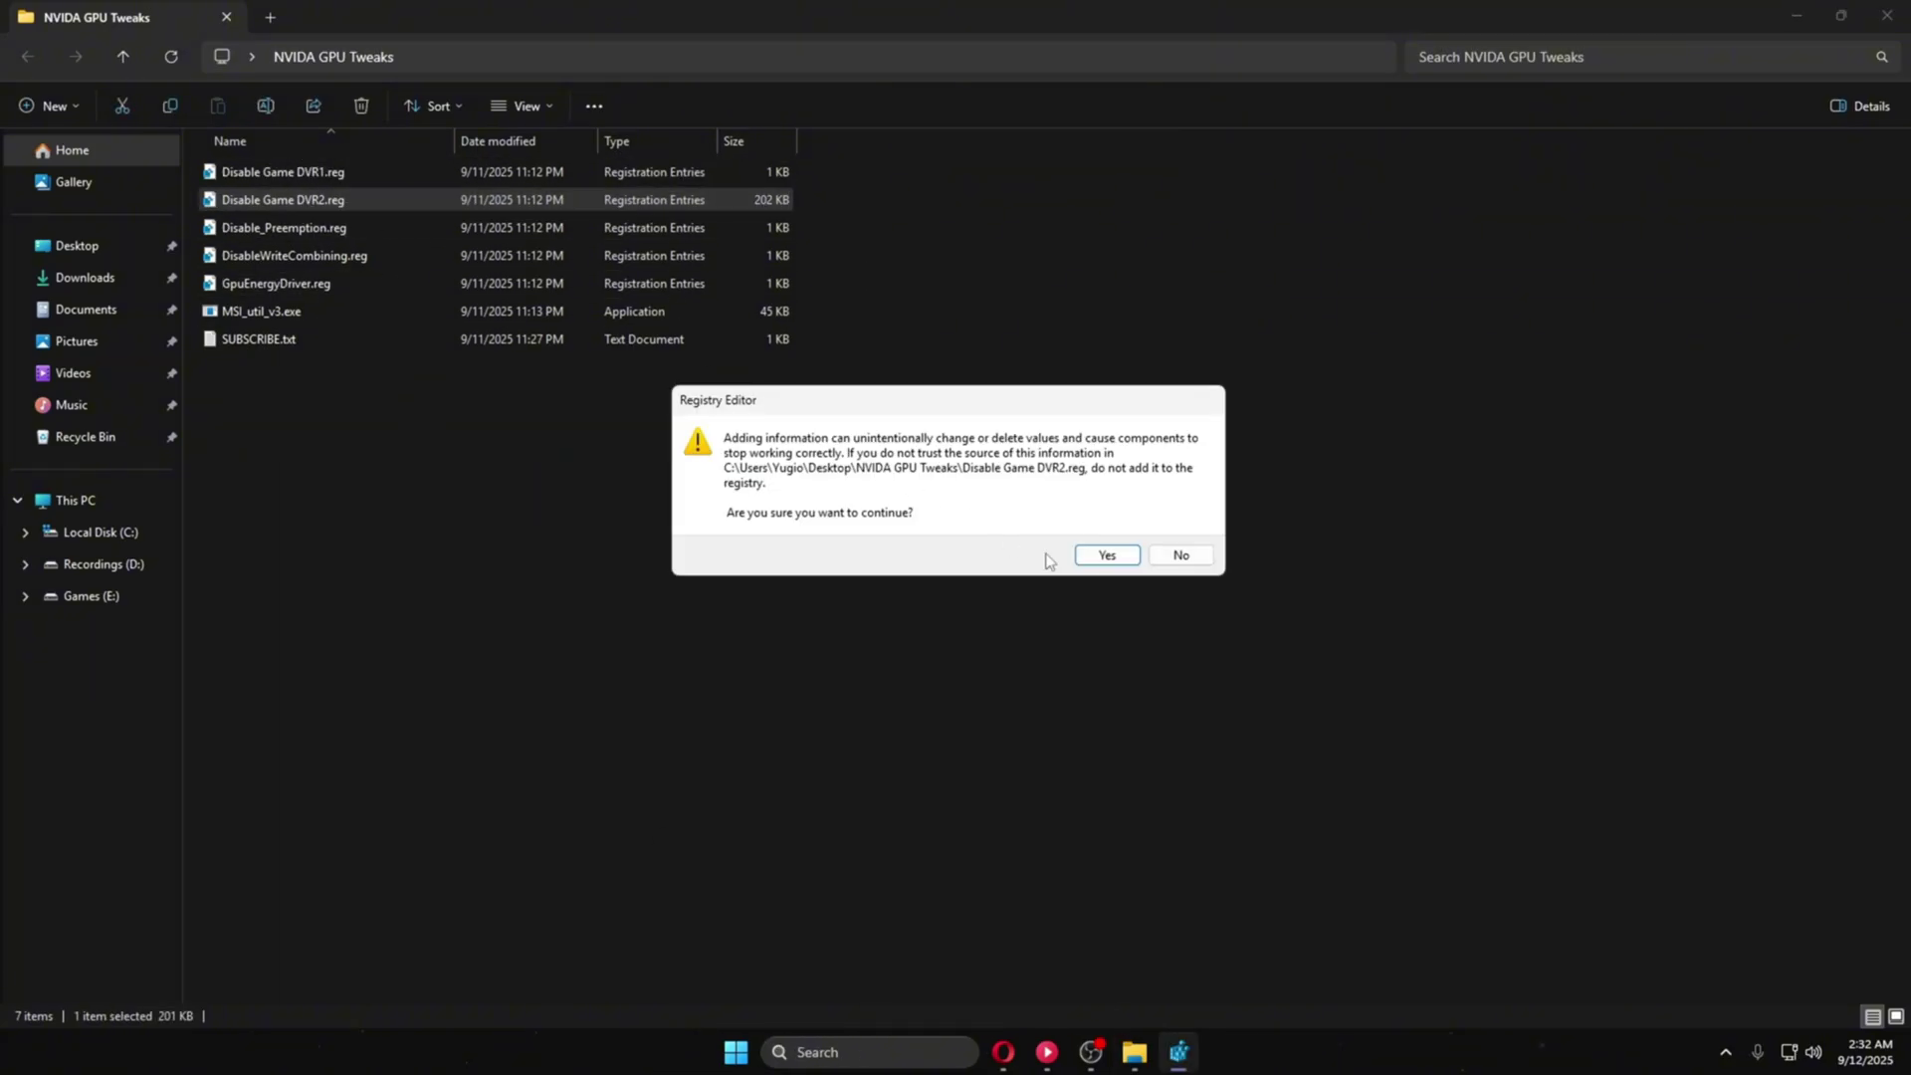
click(1106, 555)
click(1177, 524)
double_click(291, 229)
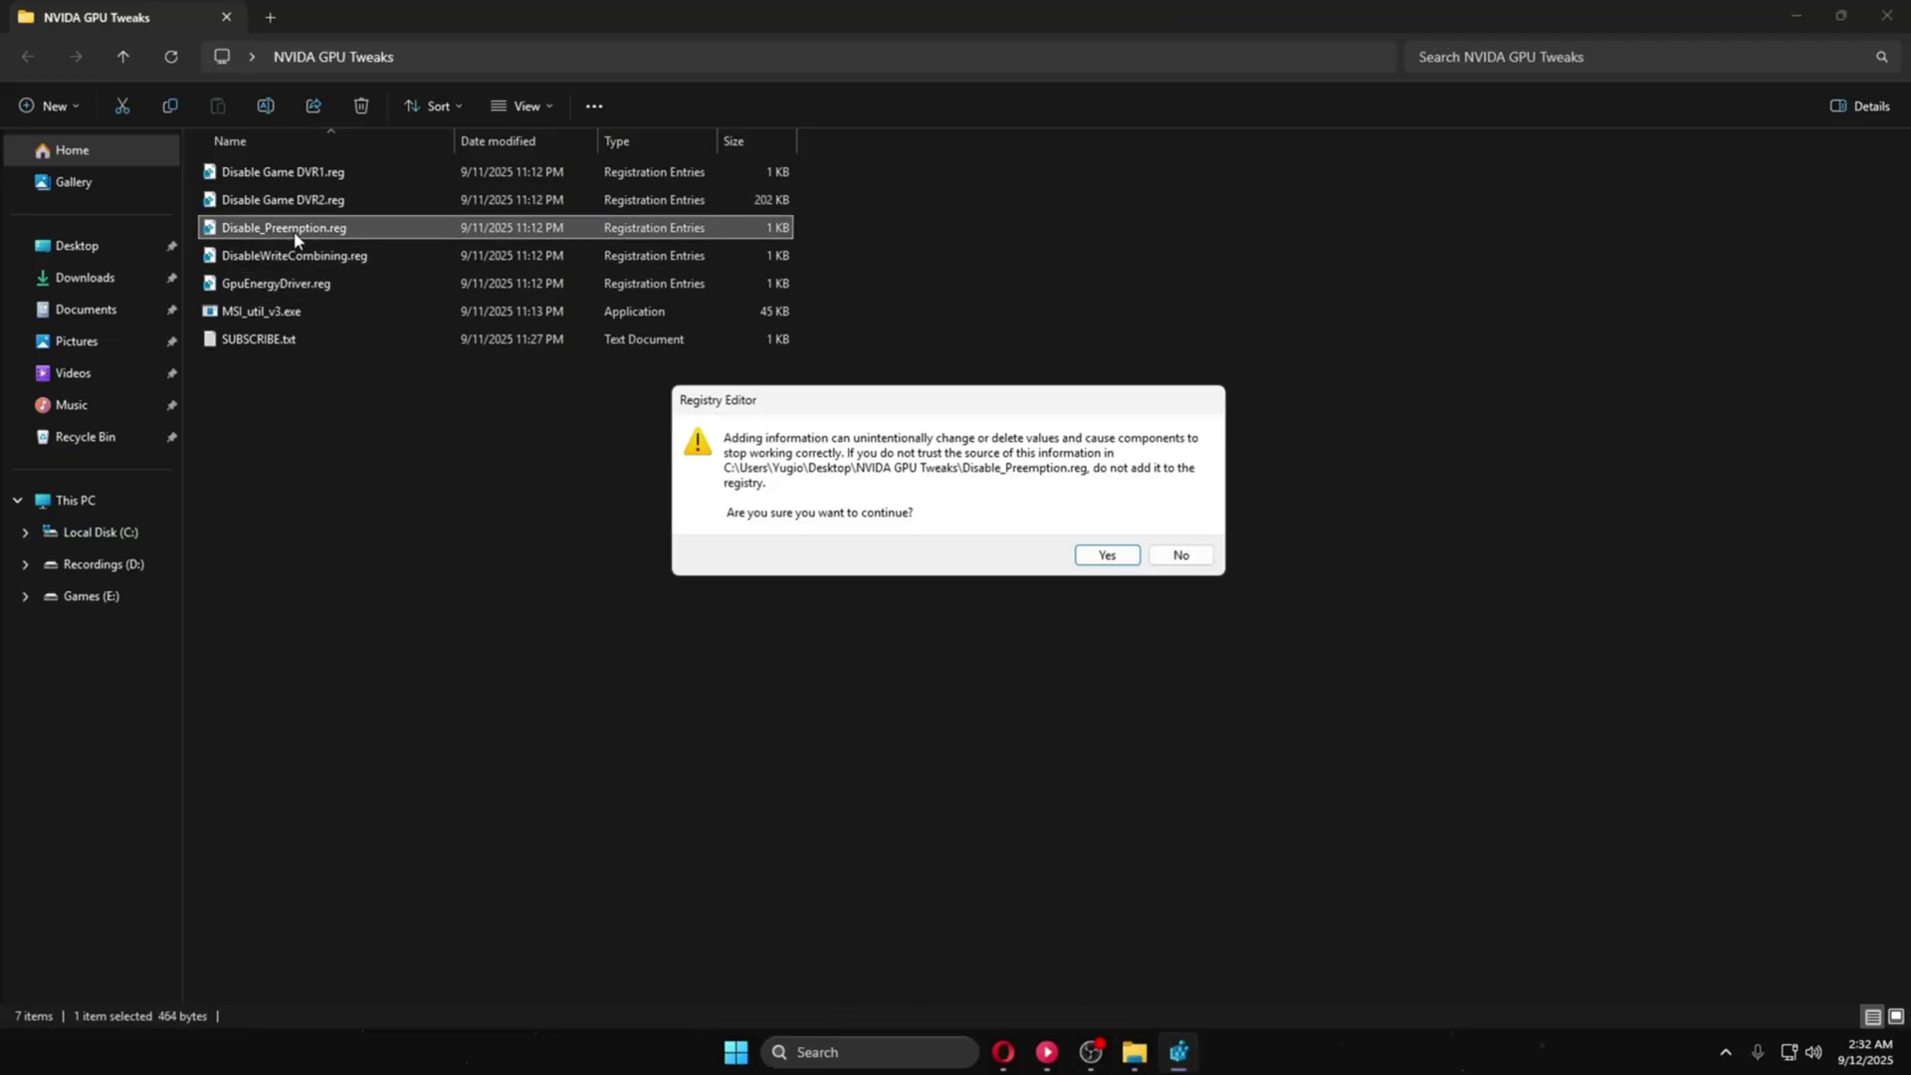
click(1107, 554)
click(1178, 524)
Step: Merge DisableWriteCombining.reg and GpuEnergyDriver.reg into the registry
click(275, 260)
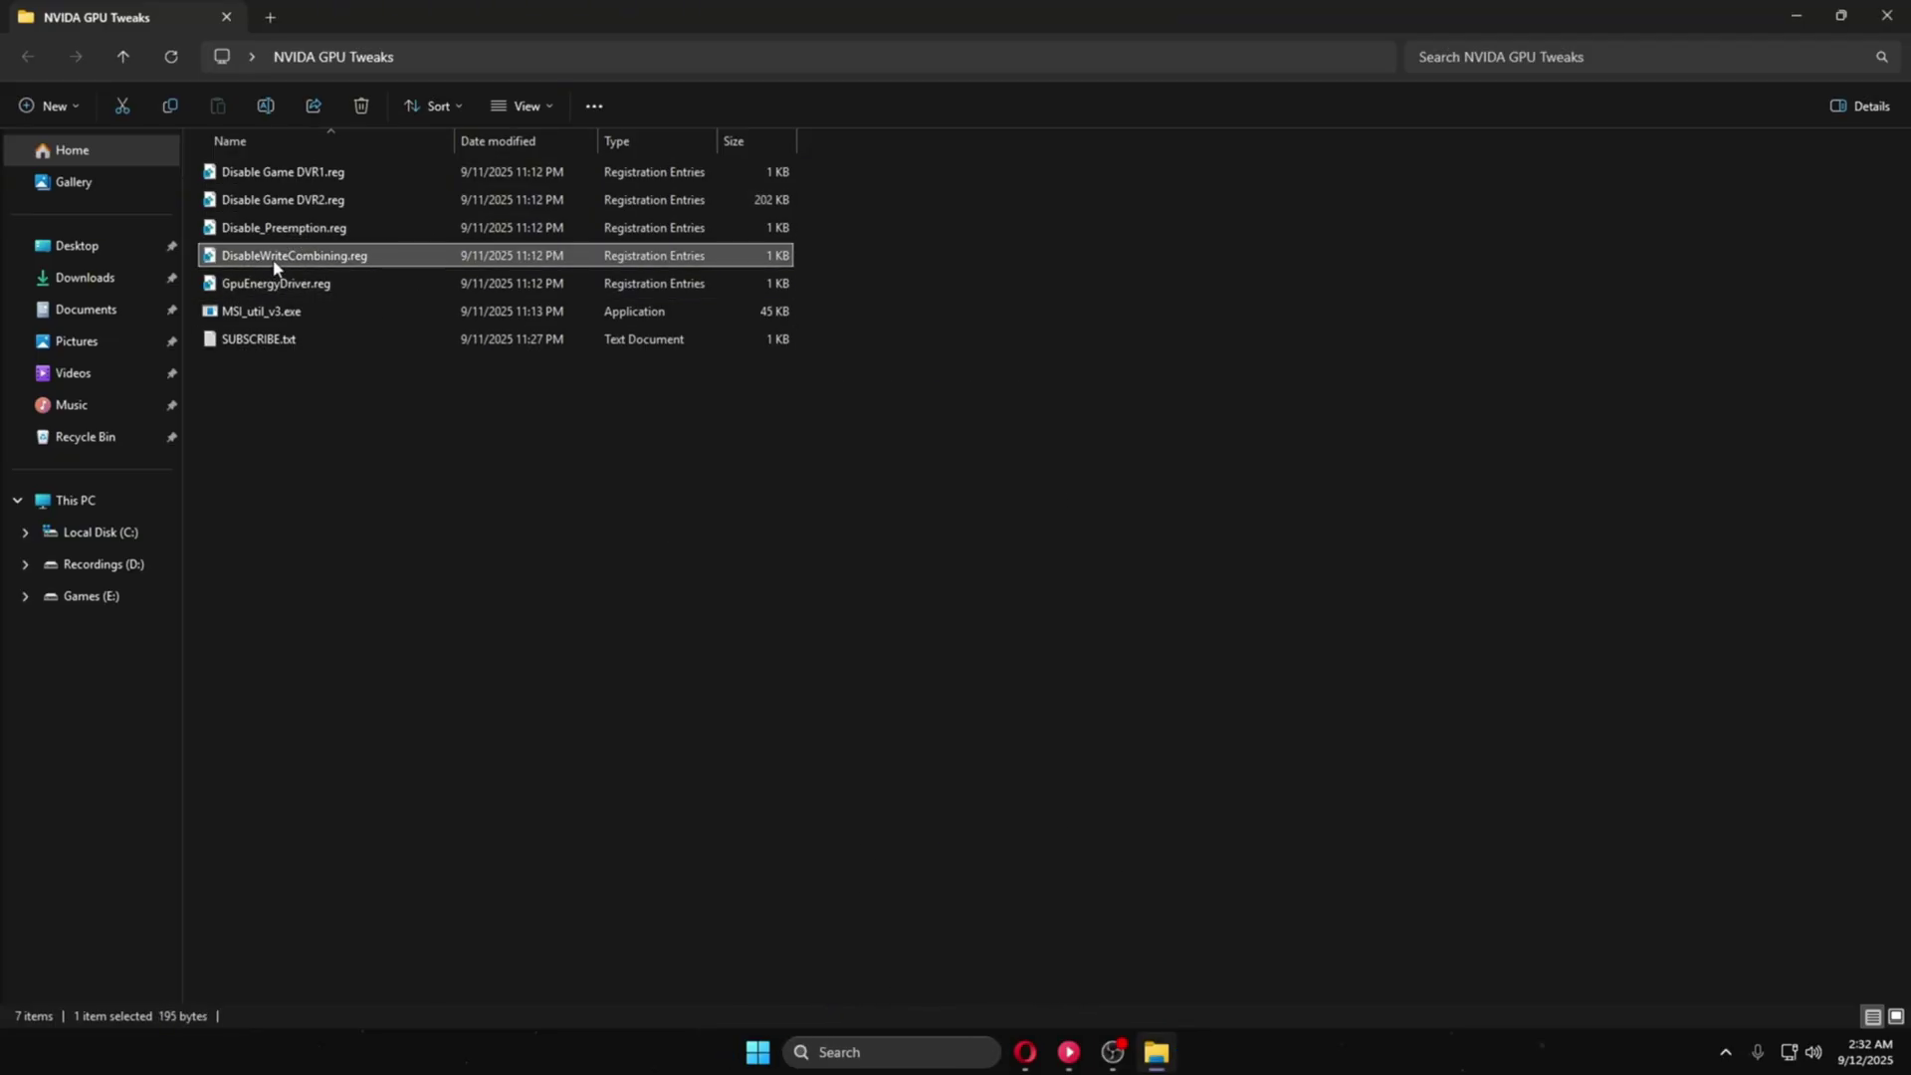
double_click(276, 261)
click(1107, 555)
click(1178, 524)
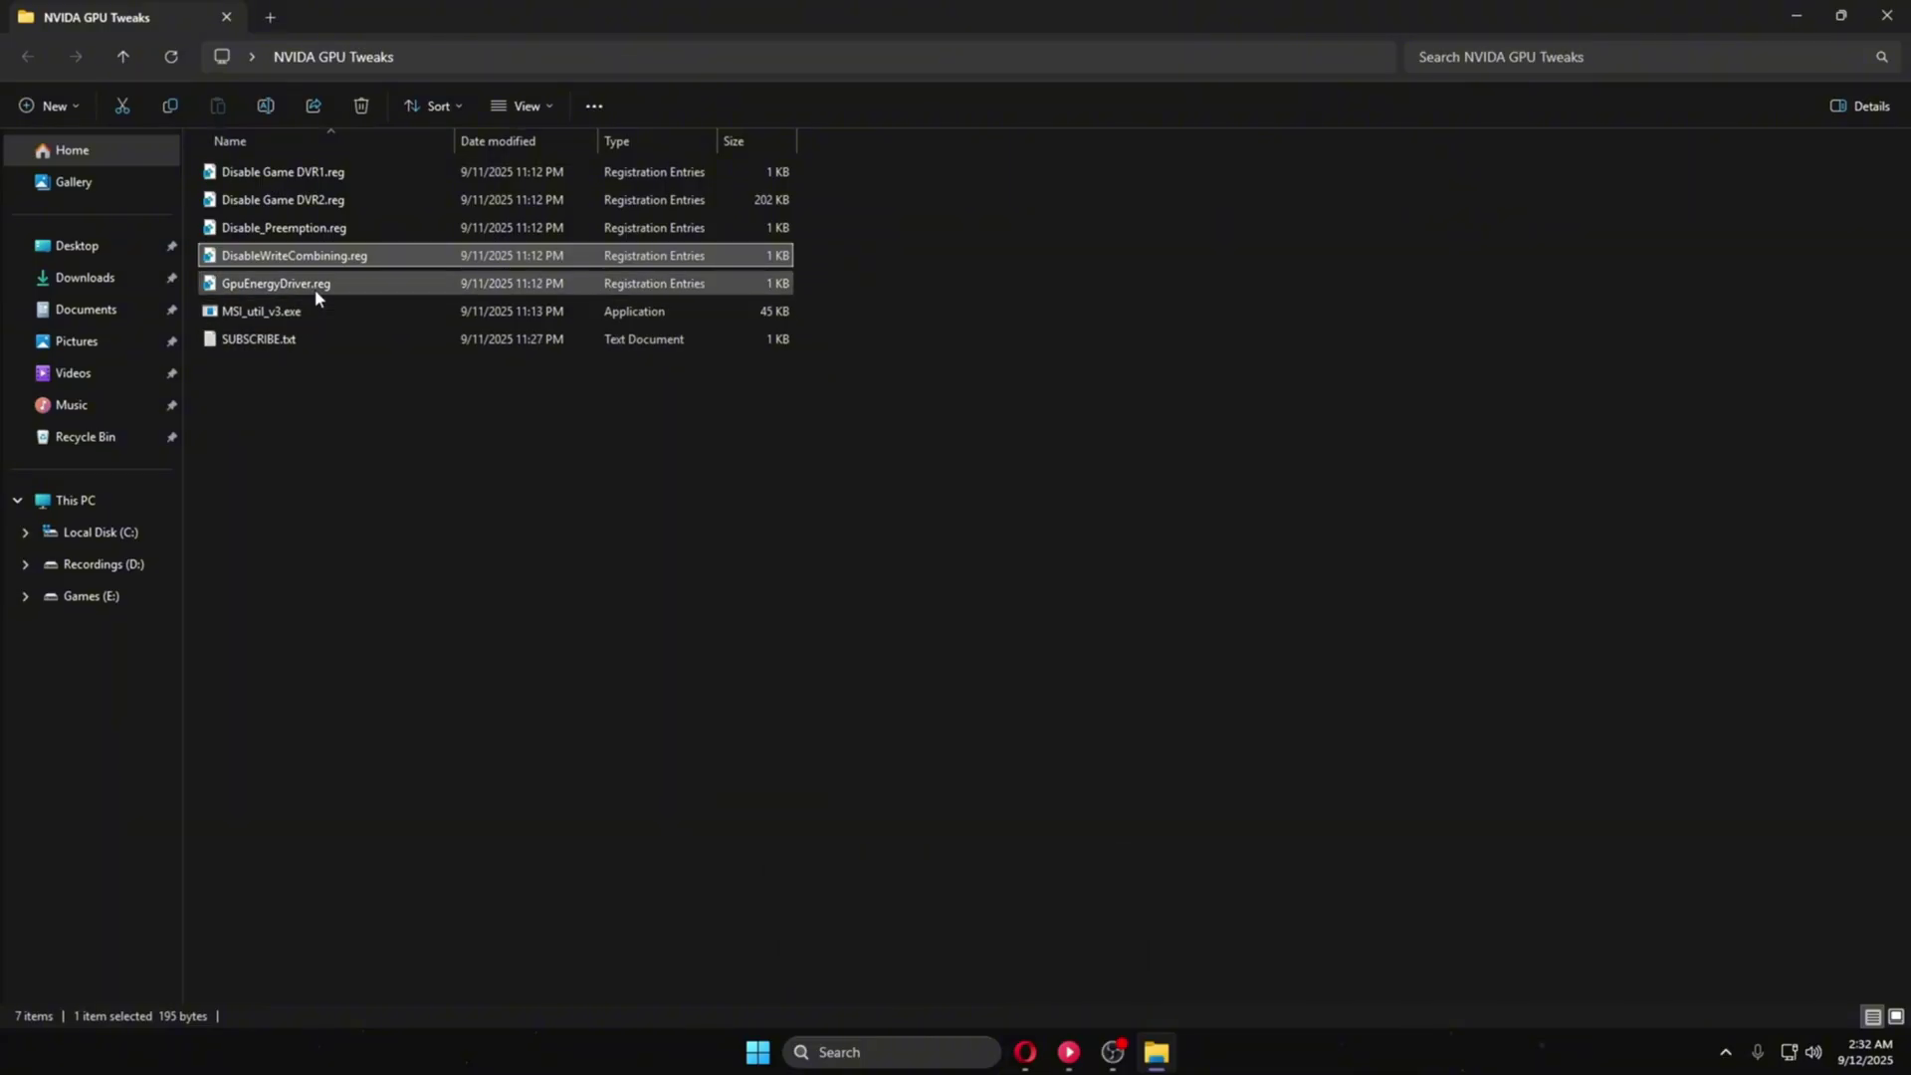
double_click(315, 286)
click(1107, 555)
click(1179, 525)
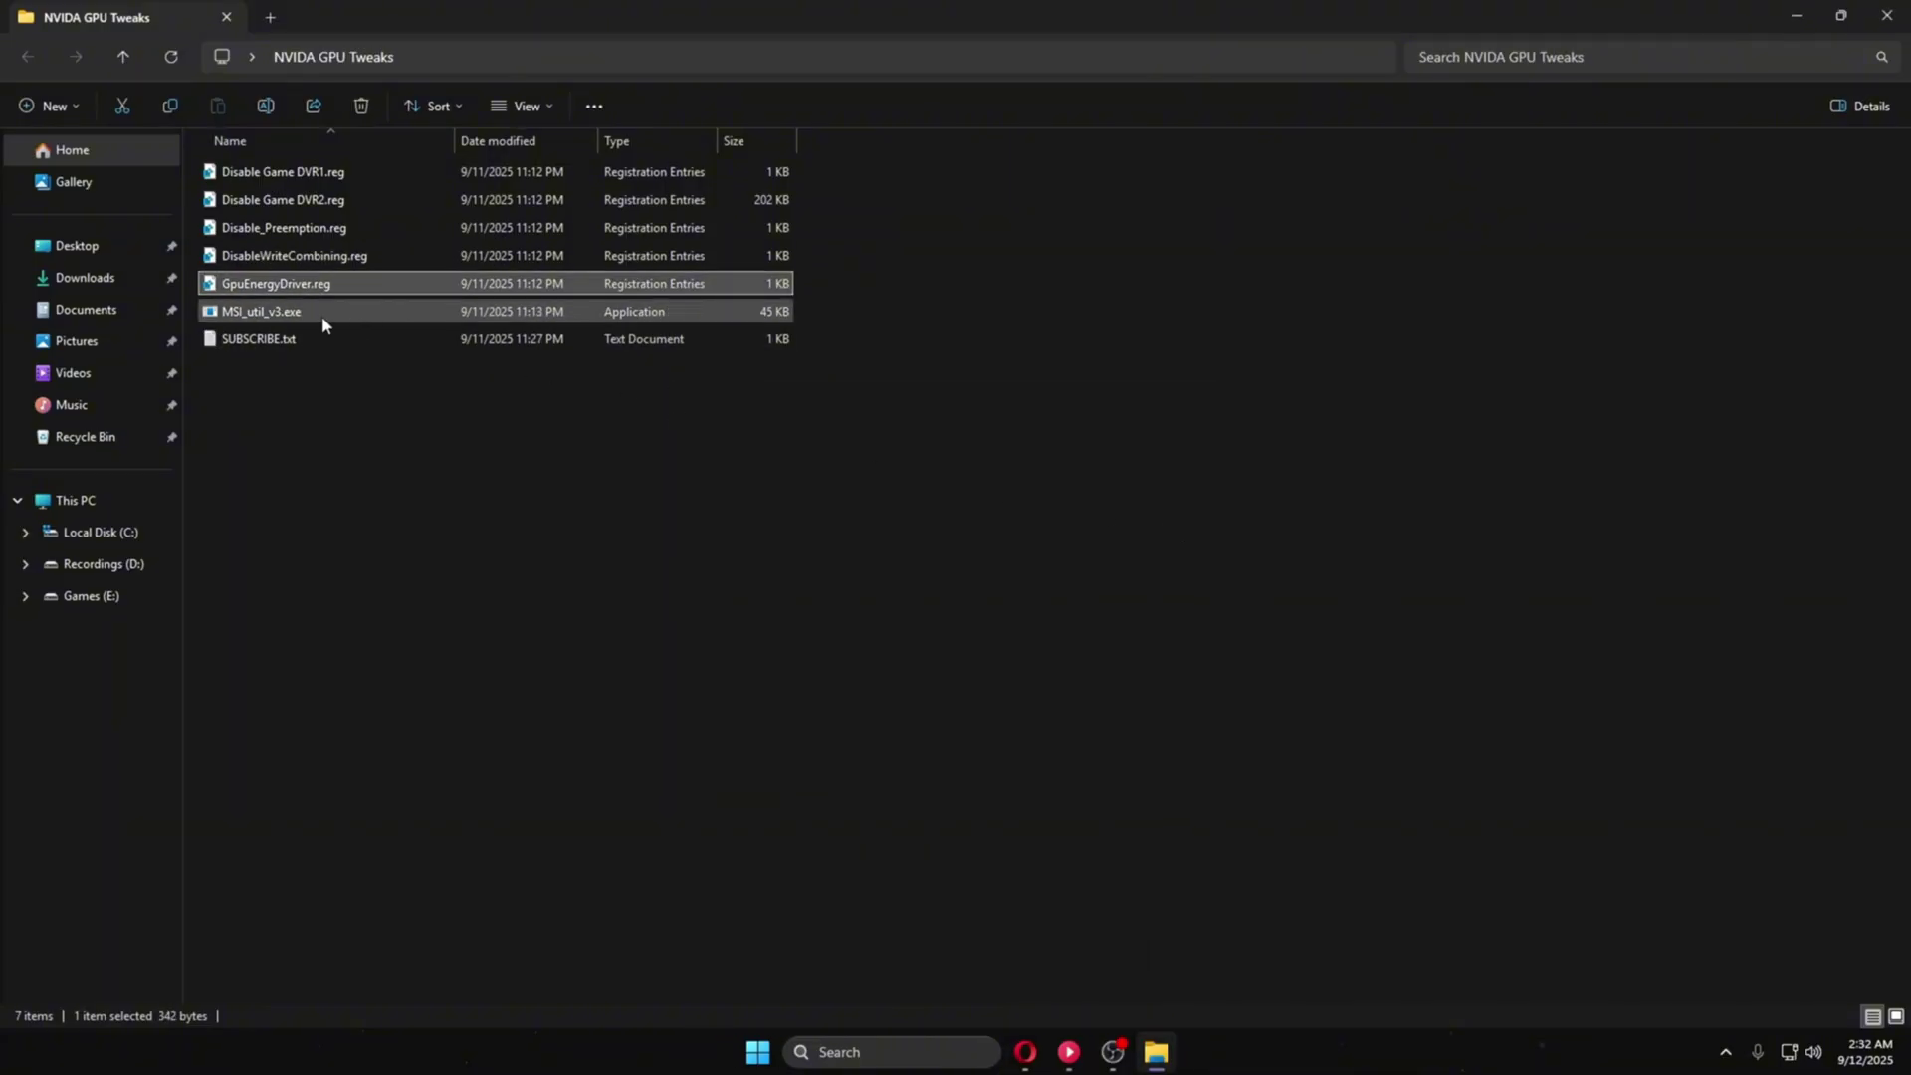
Step: Run MSI_util_v3.exe as administrator and set the GeForce RTX 5070's interrupt priority to High
right_click(286, 314)
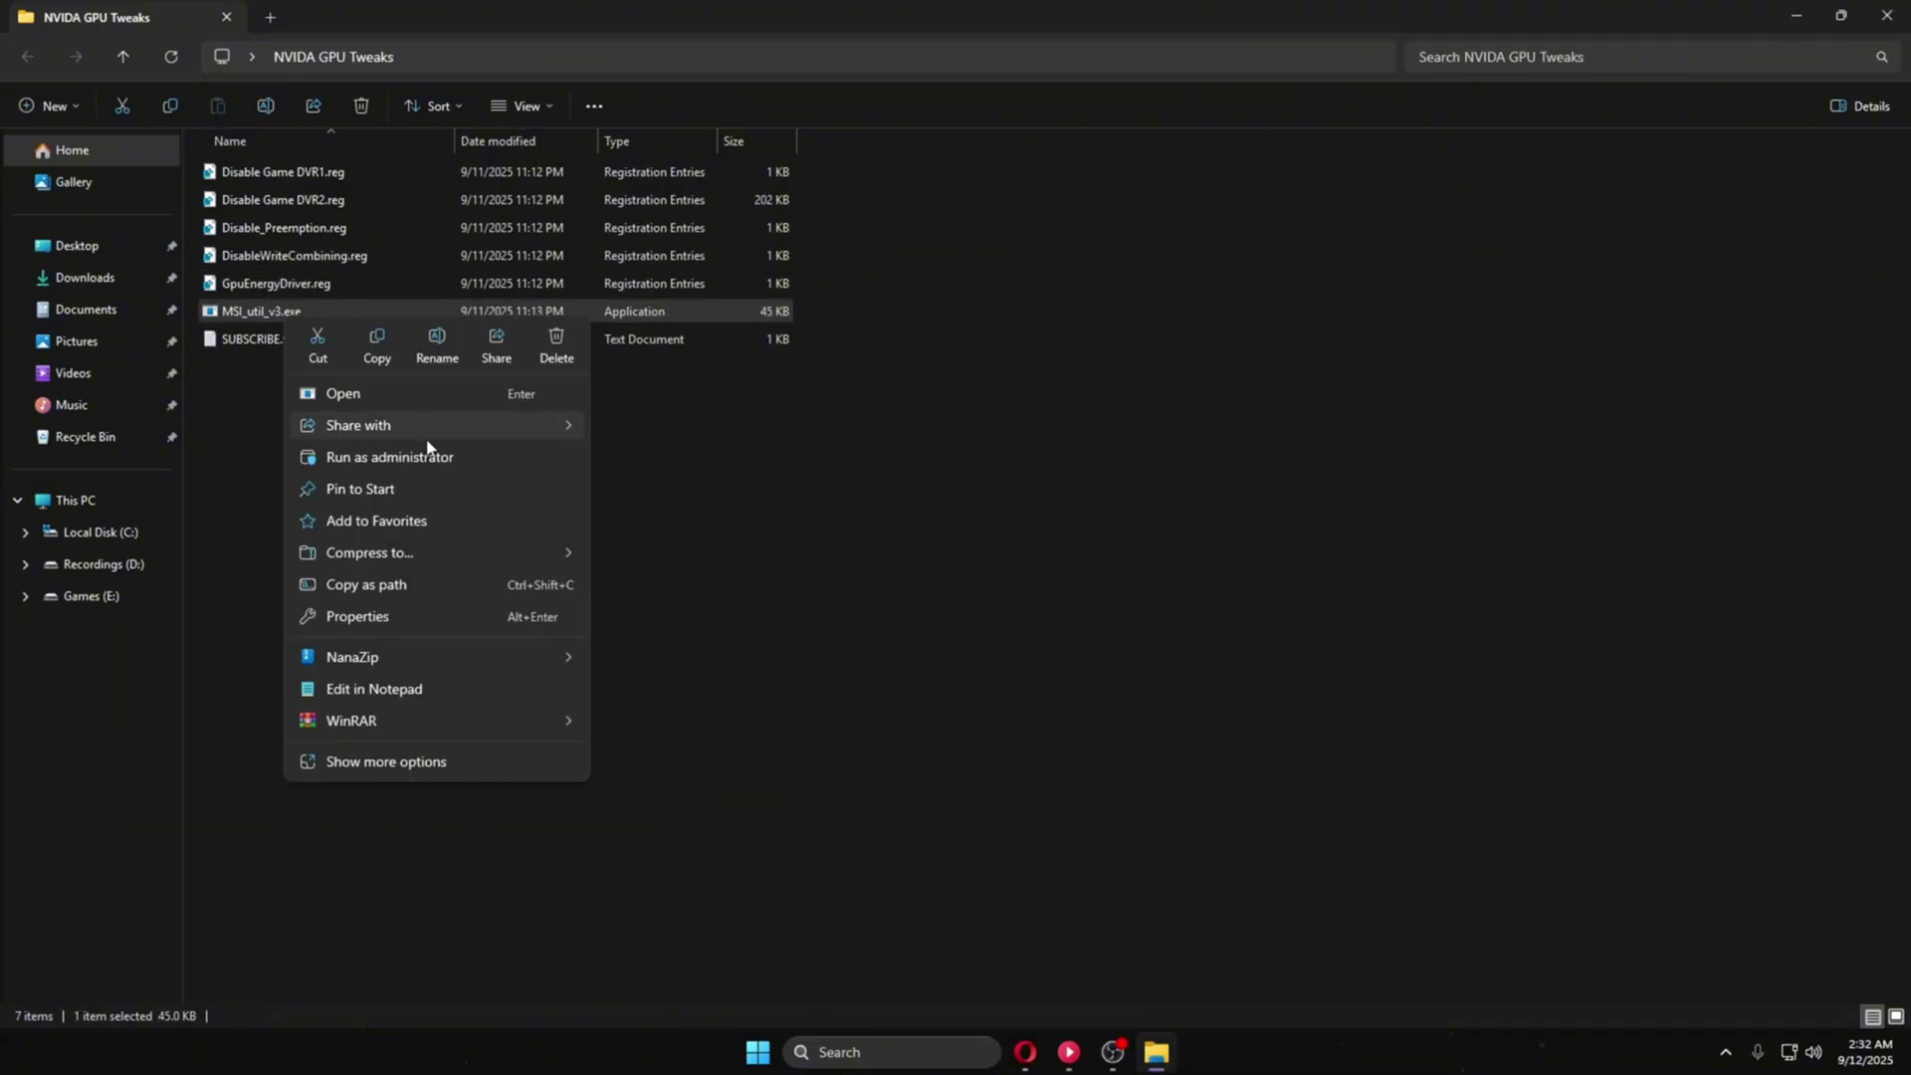
click(411, 464)
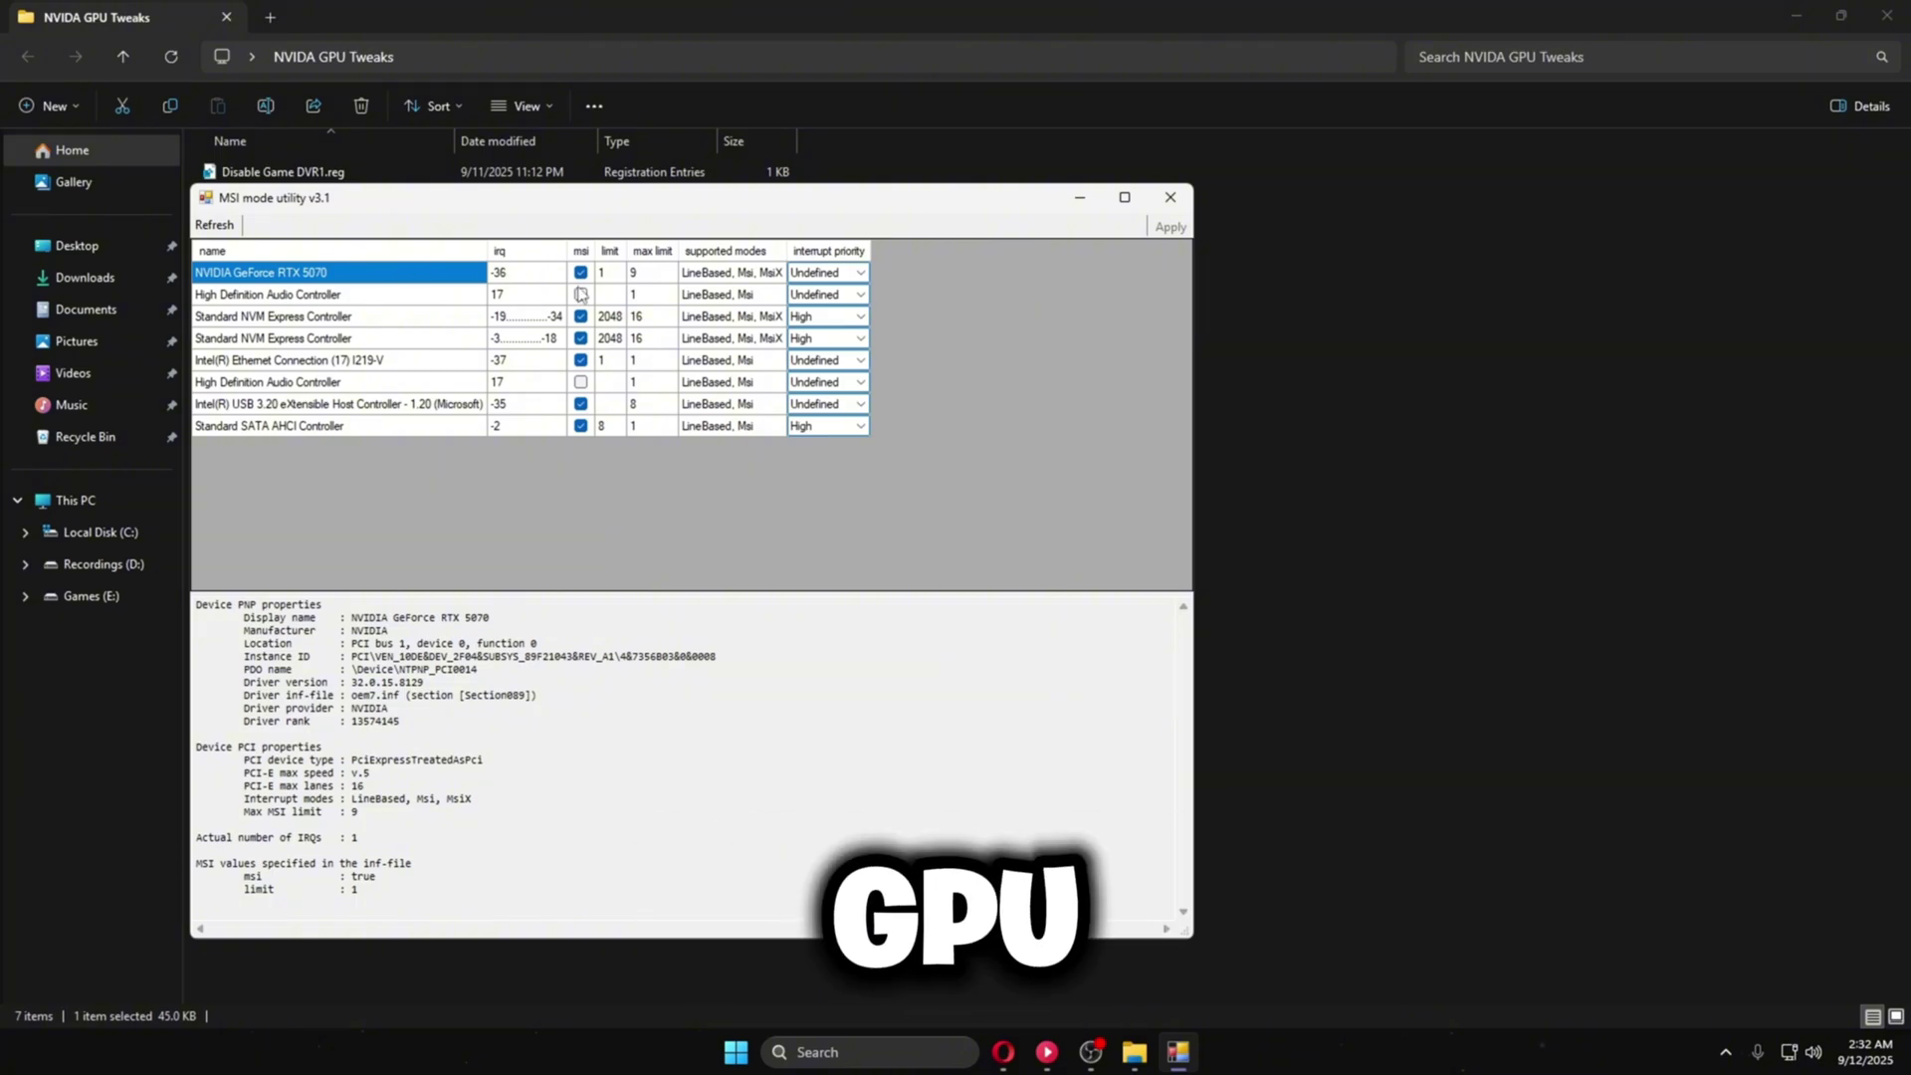
click(797, 277)
click(847, 274)
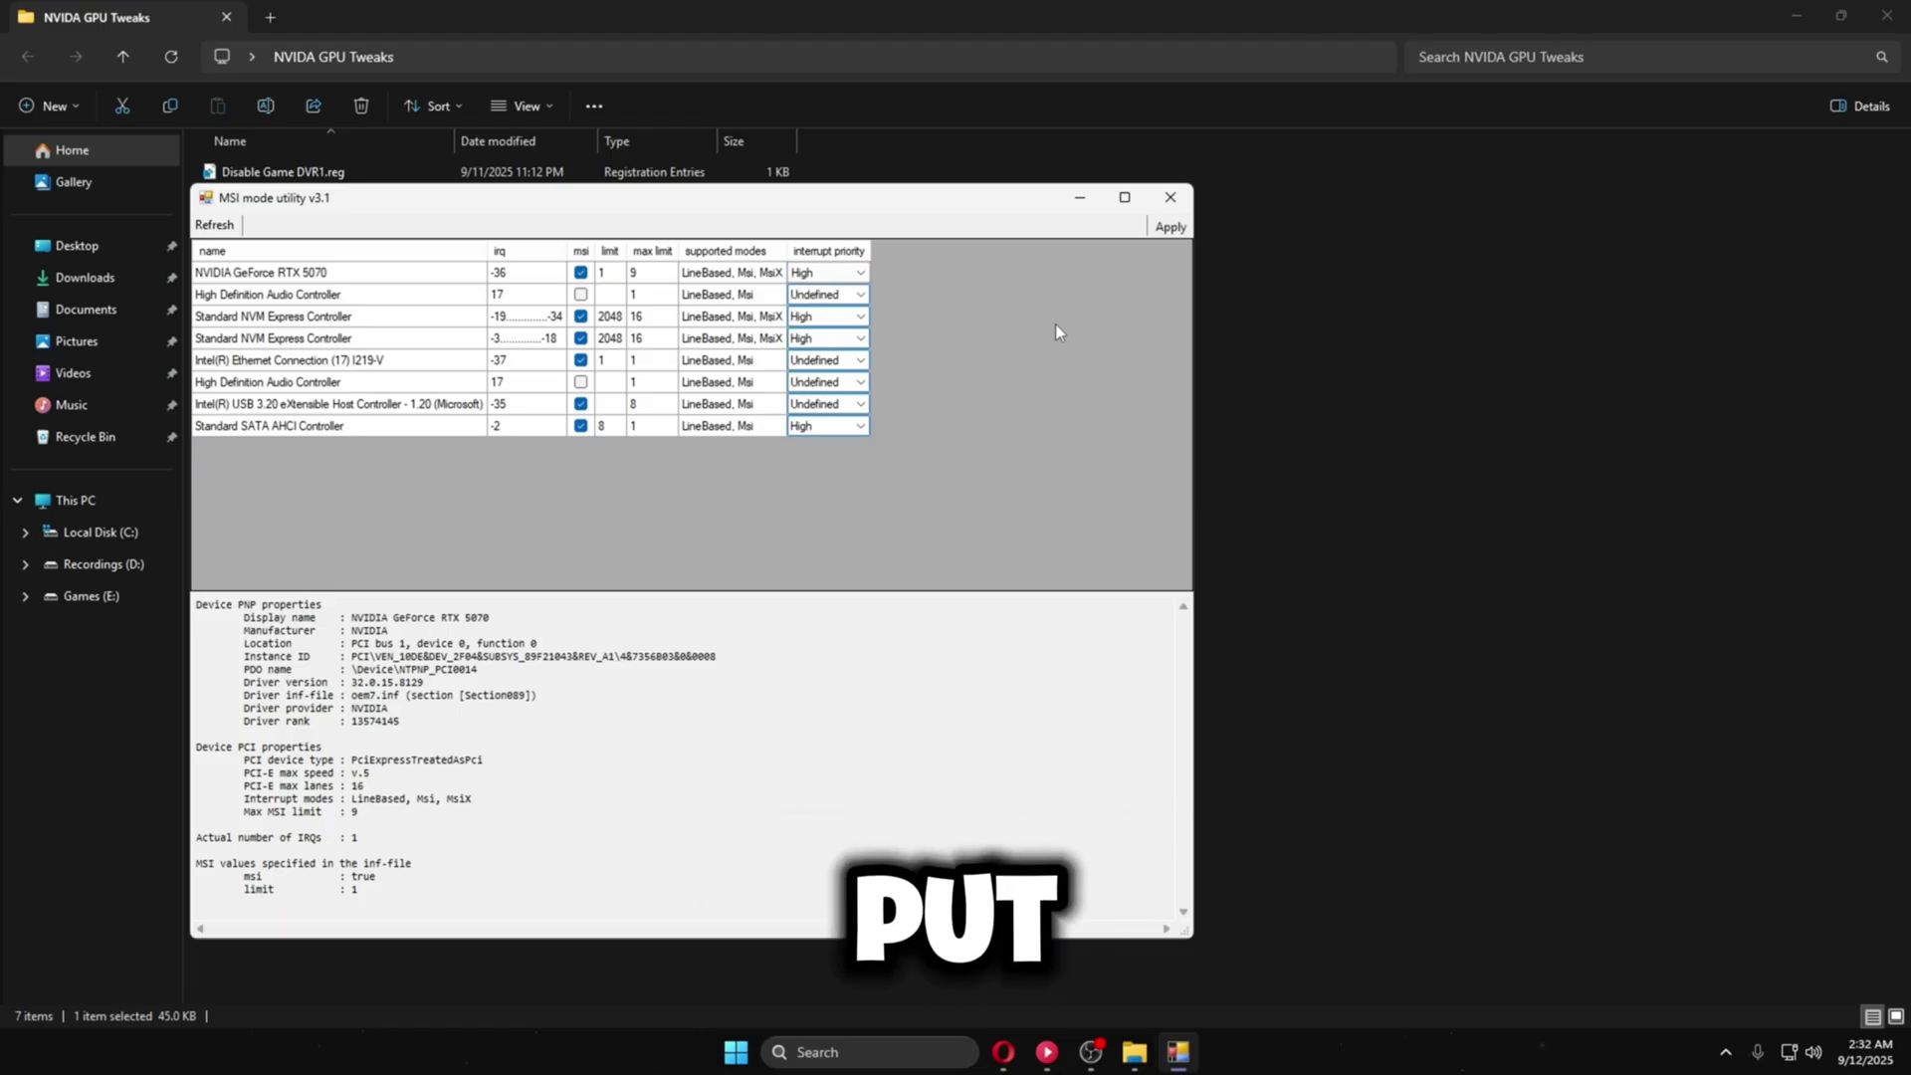